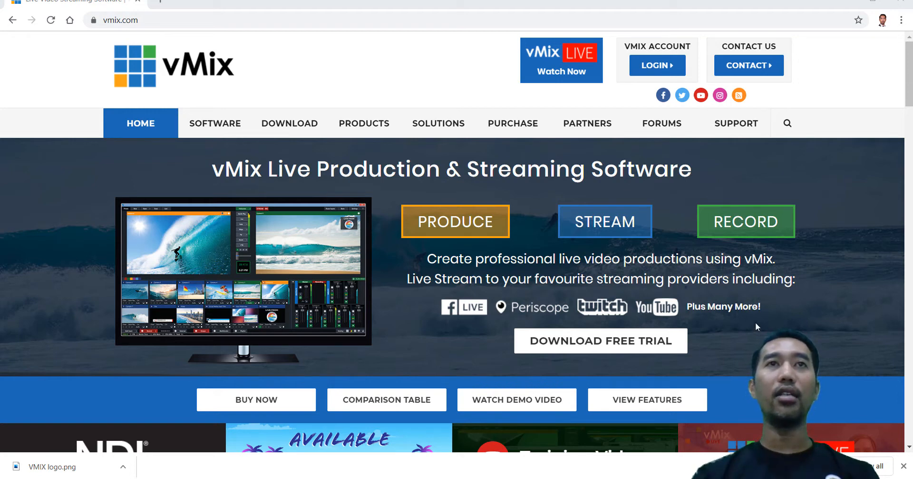
- Open the vMix edition comparison page and mark the Important Note about the free 60 day trial
click(404, 398)
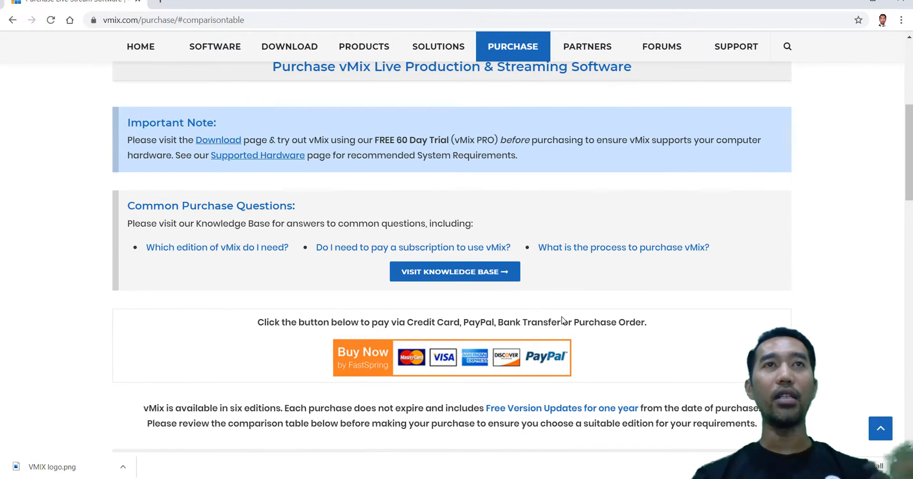
scroll(563, 320, up, 4)
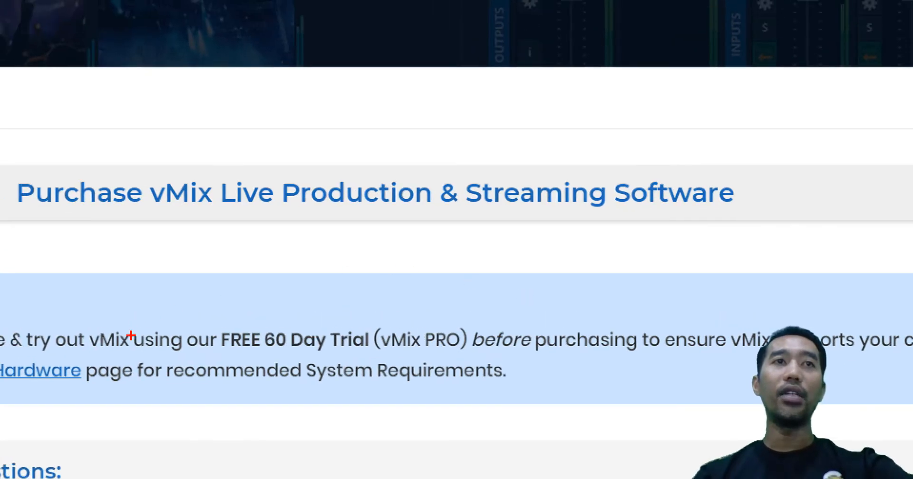
mouse_move(176, 299)
mouse_down()
mouse_move(269, 326)
mouse_move(476, 358)
mouse_up()
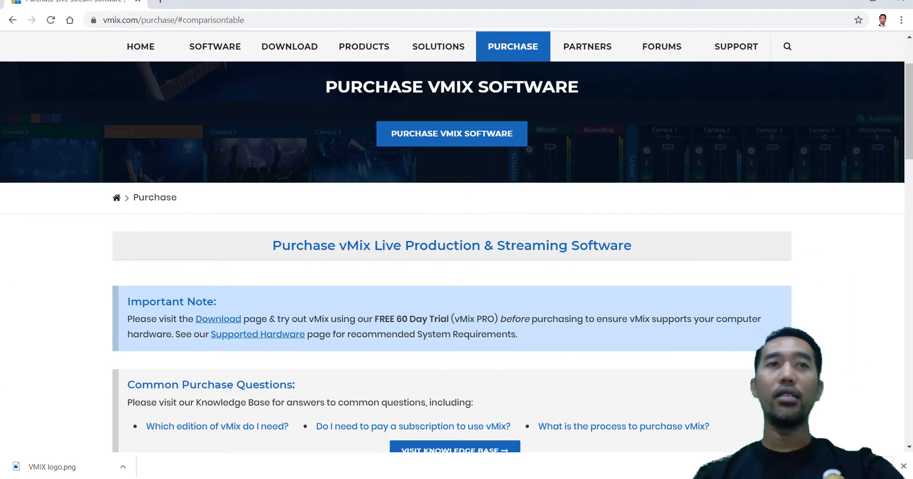
- Outline the SD column, its price and the Overlay Channels row in the comparison table, and clear the markings
scroll(556, 369, down, 6)
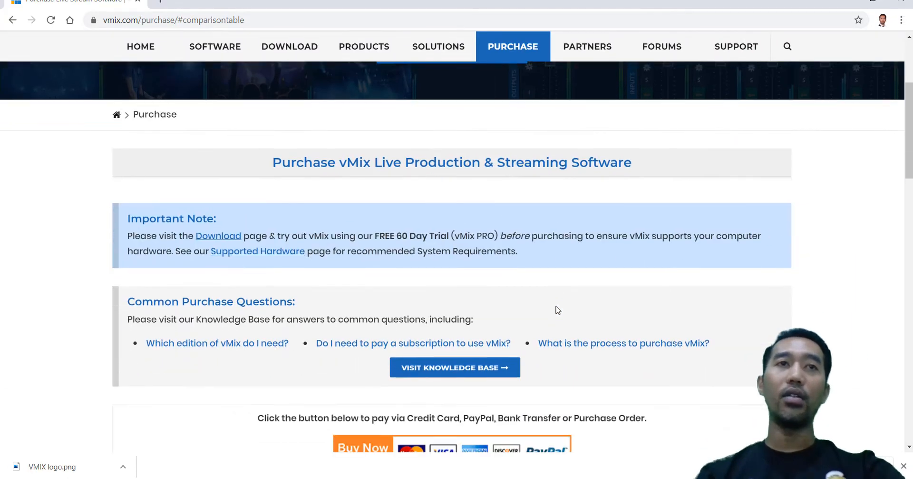
scroll(558, 310, down, 5)
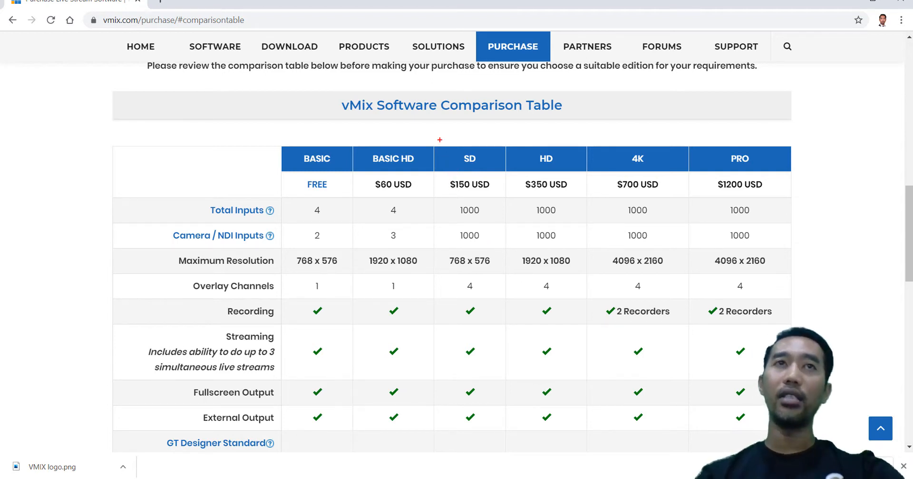
mouse_move(440, 140)
mouse_down()
mouse_move(478, 182)
mouse_move(502, 372)
mouse_move(502, 447)
mouse_up()
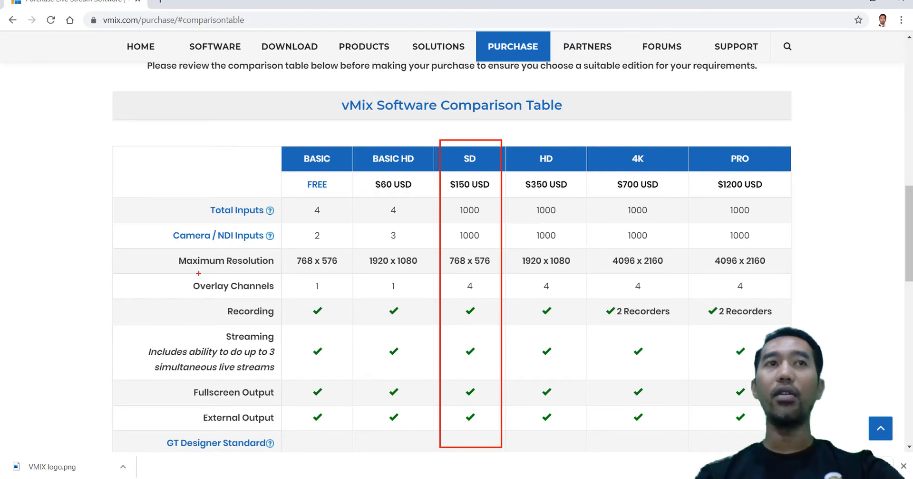
drag(179, 279, 491, 295)
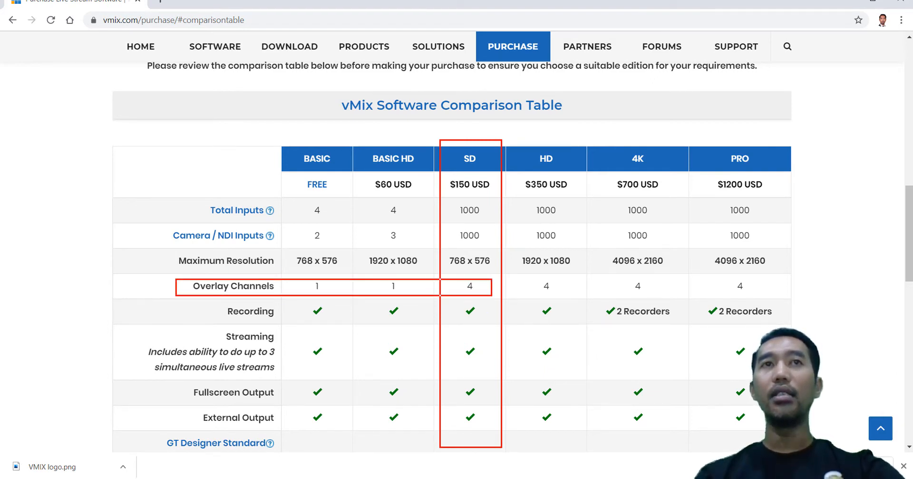
drag(437, 168, 510, 203)
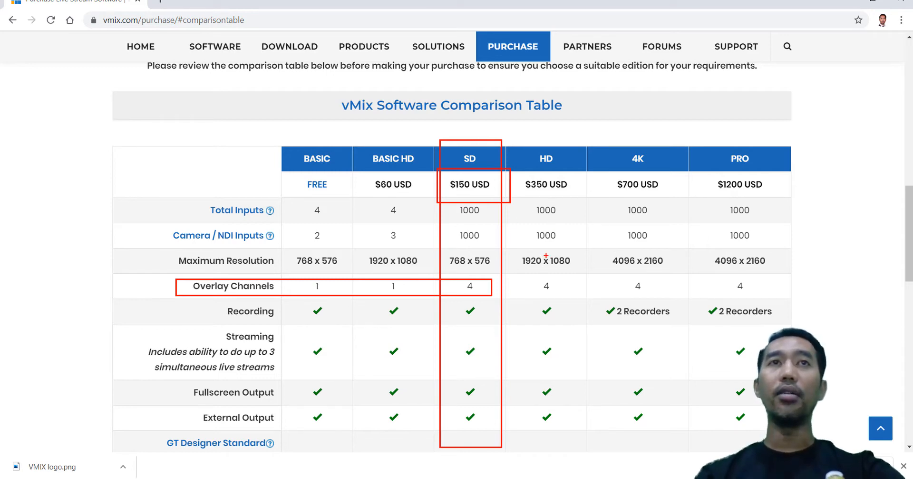
key(Escape)
- Mark the "FREE 60 Day Trial (vMix PRO)" text in the Important Note with a box and an arrow, and clear the markings
scroll(546, 257, up, 5)
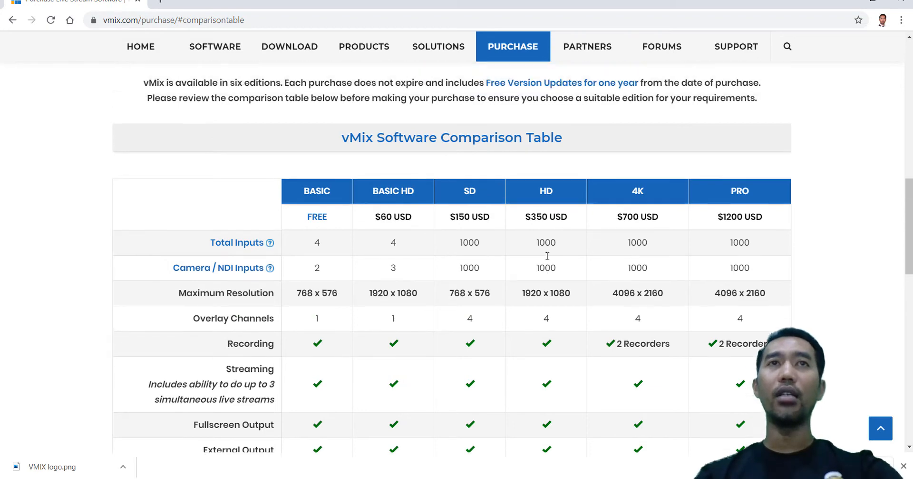
scroll(546, 260, up, 3)
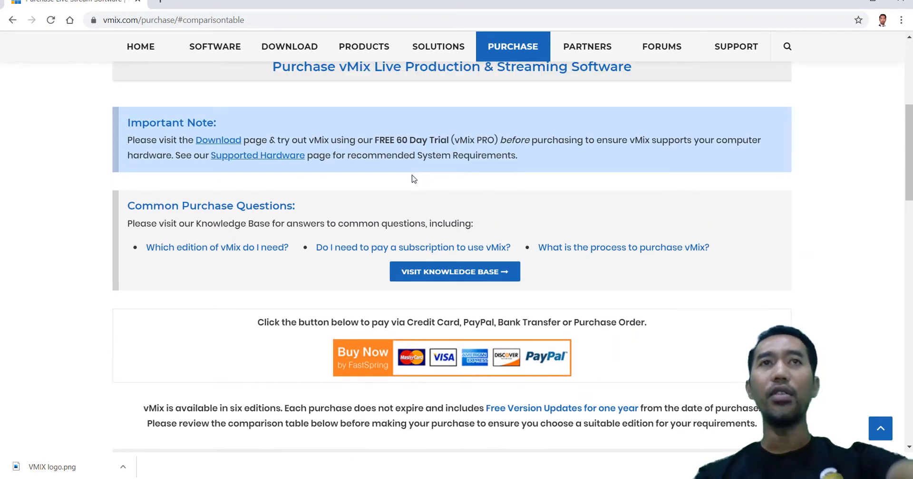
key(ctrl+2)
mouse_move(375, 124)
mouse_down()
mouse_move(403, 142)
mouse_move(507, 151)
mouse_move(546, 221)
mouse_up()
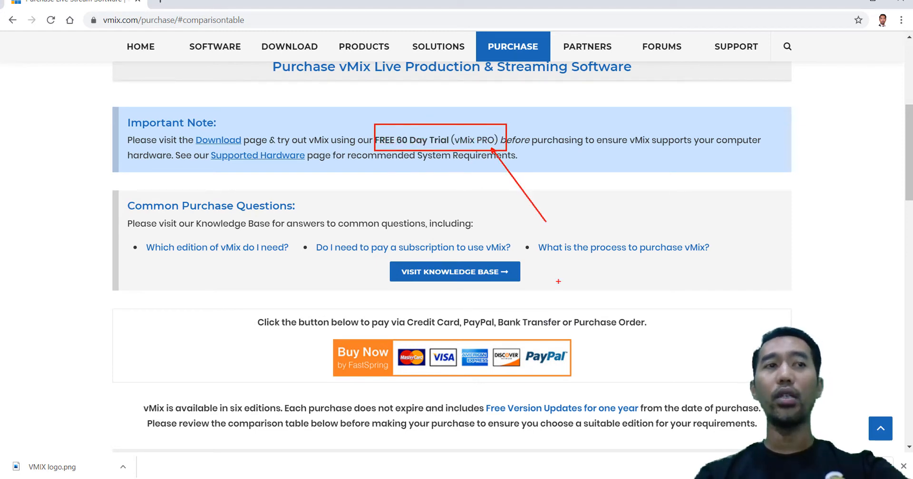
key(Escape)
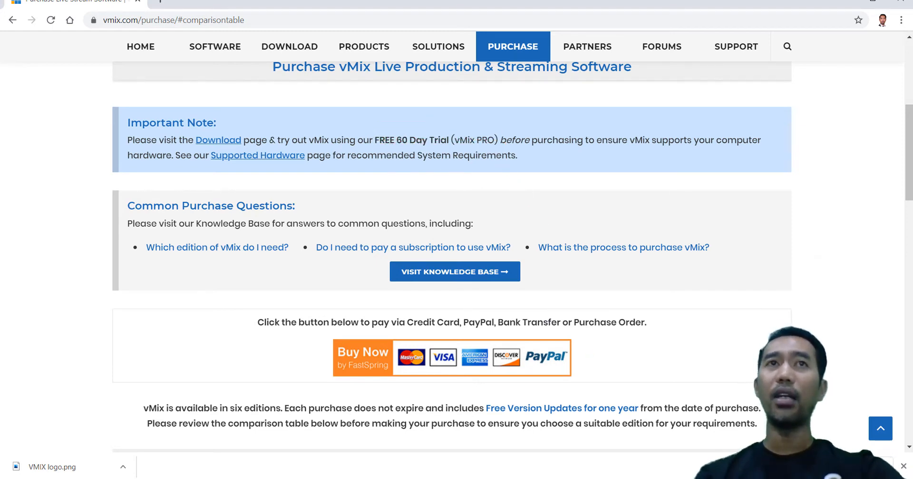
- Outline the PRO edition column in the comparison table and return to the purchase notes above it
scroll(590, 357, down, 7)
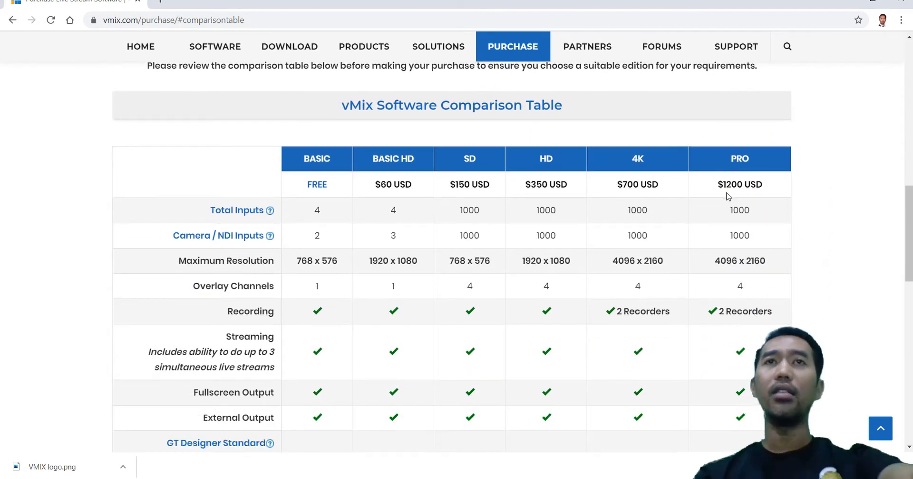
mouse_move(696, 142)
mouse_down()
mouse_move(781, 324)
mouse_move(781, 431)
mouse_up()
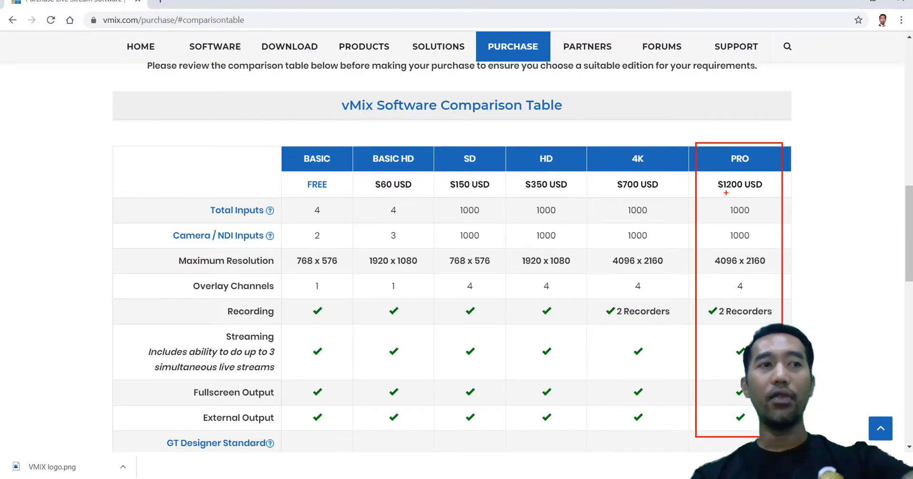
scroll(728, 196, up, 8)
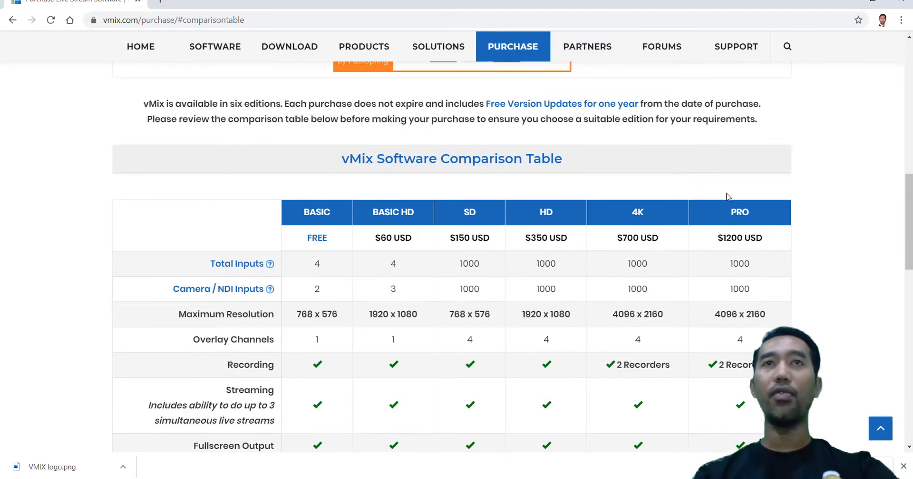
scroll(727, 196, up, 5)
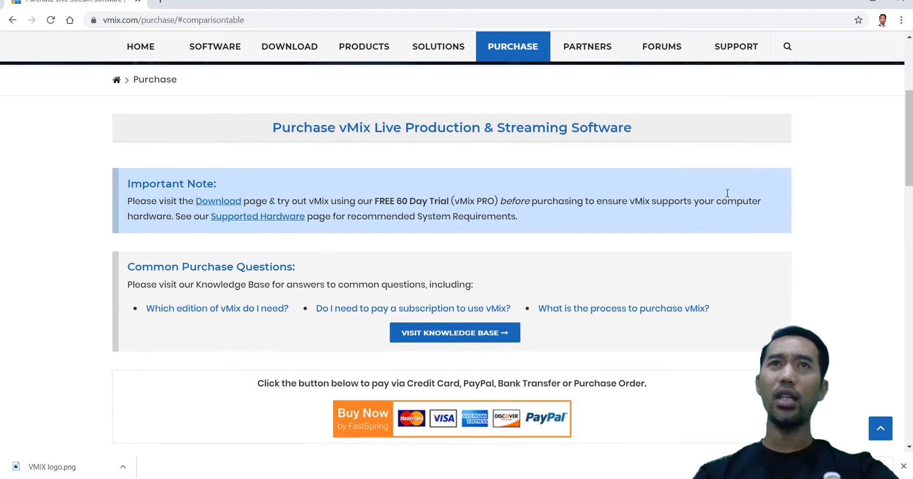
scroll(727, 196, up, 1)
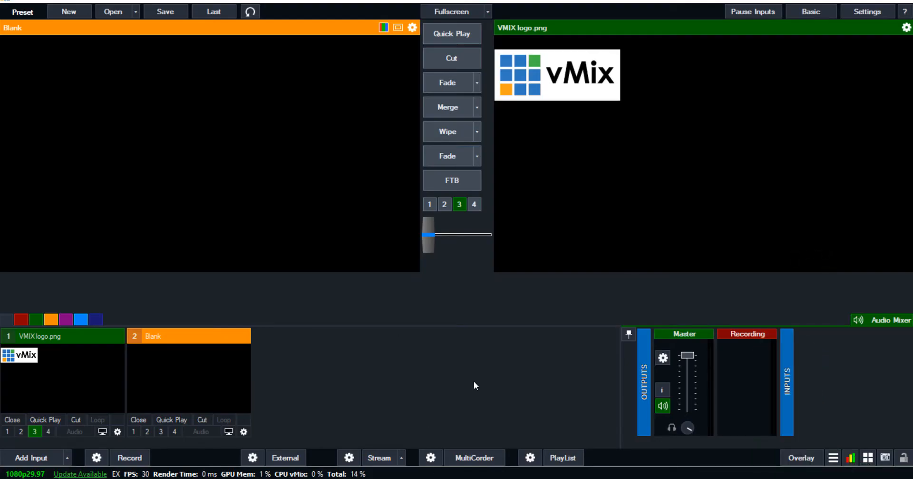
- Switch to vMix and close the VMIX logo.png input
click(13, 421)
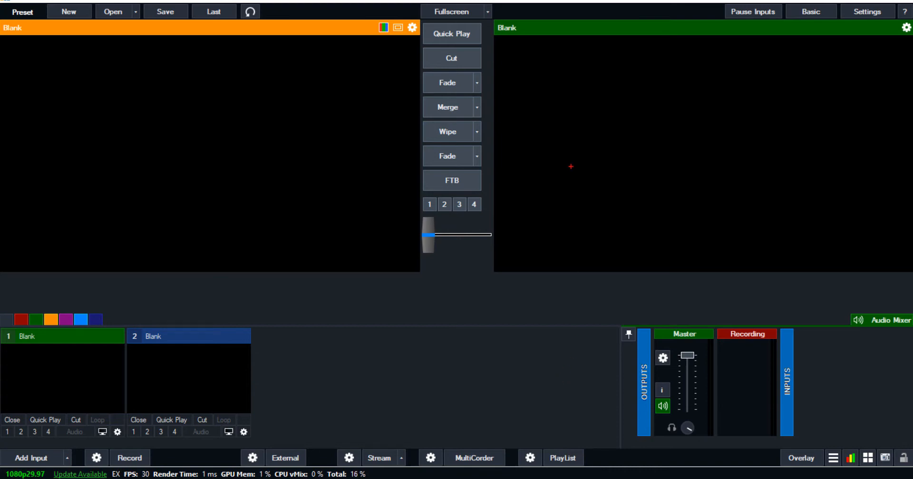
- Outline the output window, label it "output", and outline the preview window with an arrow running from preview to output
drag(499, 45, 894, 247)
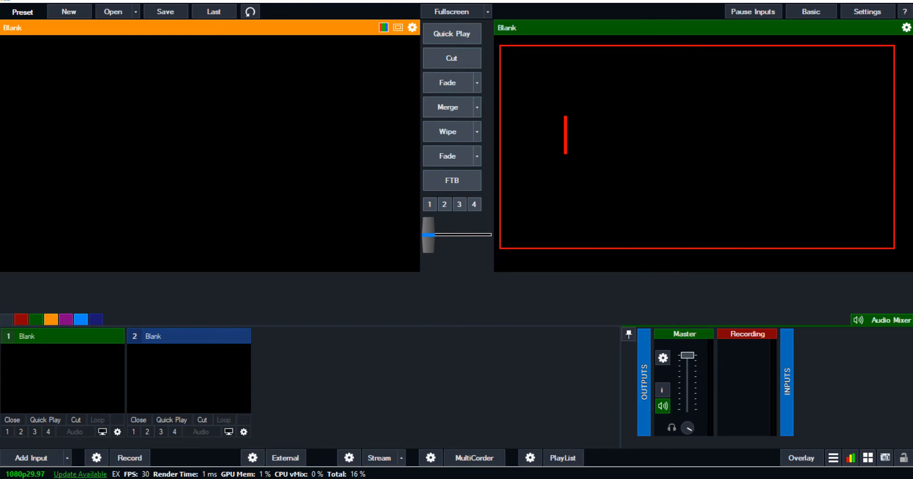
text(output)
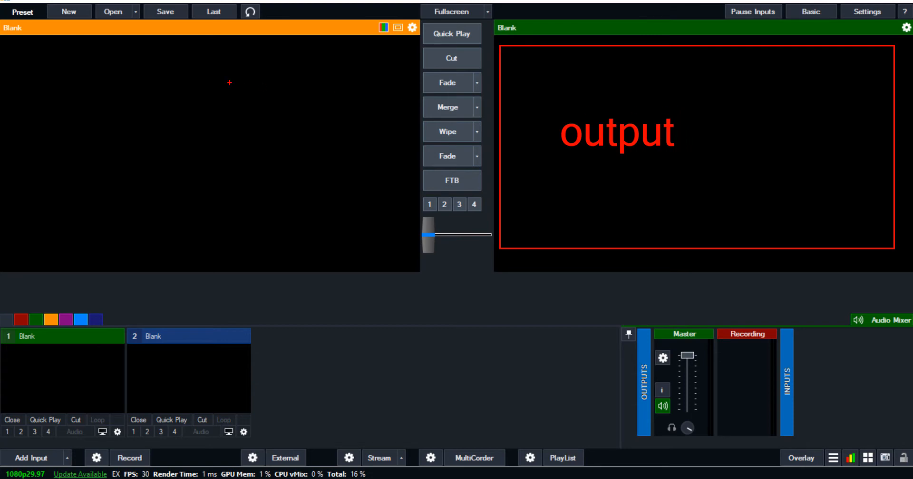
drag(24, 50, 394, 254)
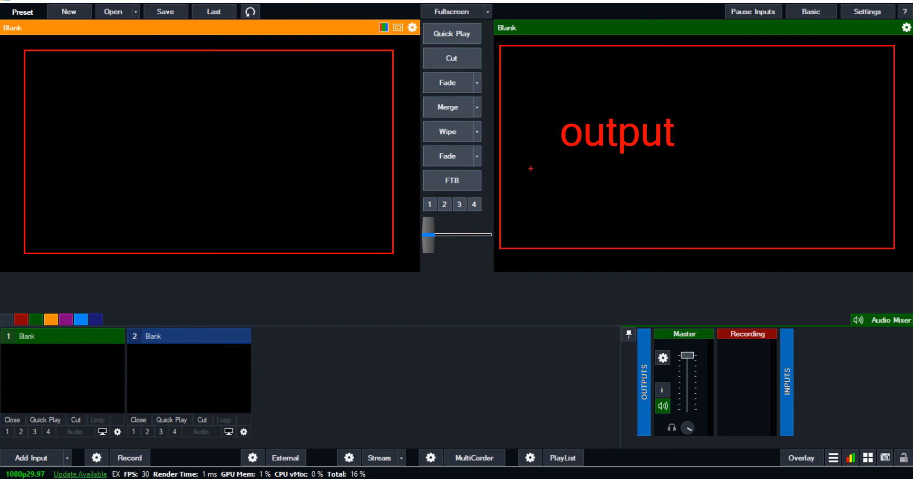
mouse_move(531, 167)
mouse_down()
mouse_move(316, 157)
mouse_move(306, 168)
mouse_up()
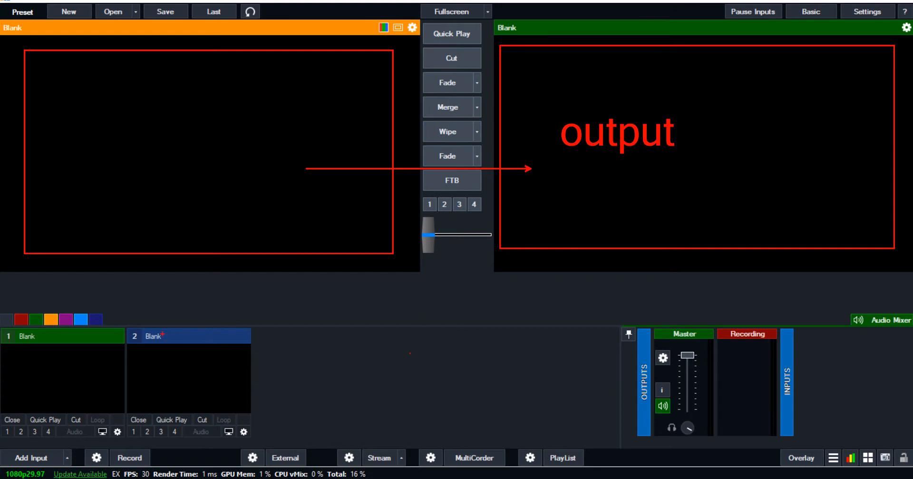
- Outline the input area with its two Blank inputs and the Audio Mixer with its Master channel
mouse_move(2, 303)
mouse_down()
mouse_move(118, 363)
mouse_move(398, 424)
mouse_move(592, 438)
mouse_up()
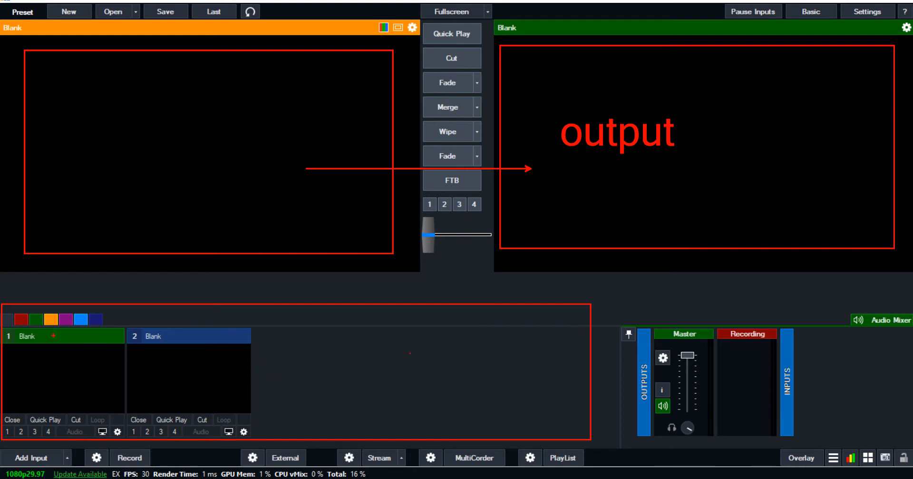
mouse_move(2, 327)
mouse_down()
mouse_move(246, 409)
mouse_move(274, 439)
mouse_up()
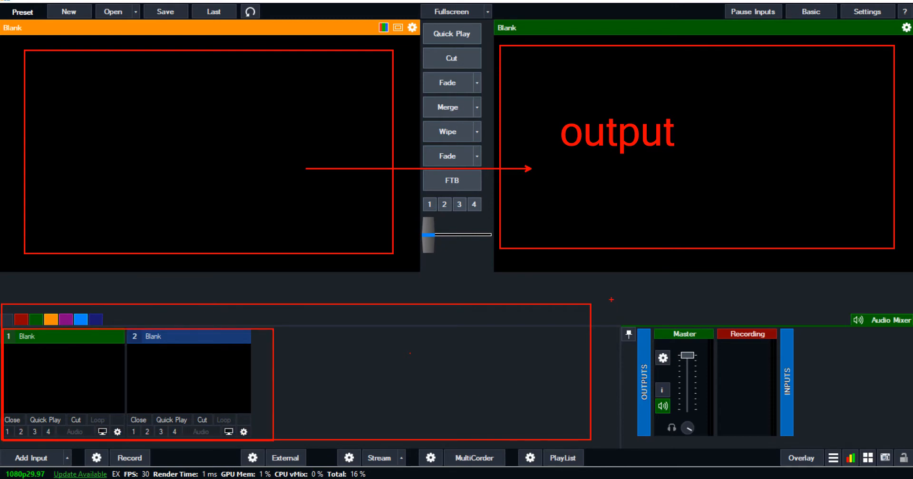
mouse_move(612, 299)
mouse_down()
mouse_move(707, 387)
mouse_move(907, 440)
mouse_up()
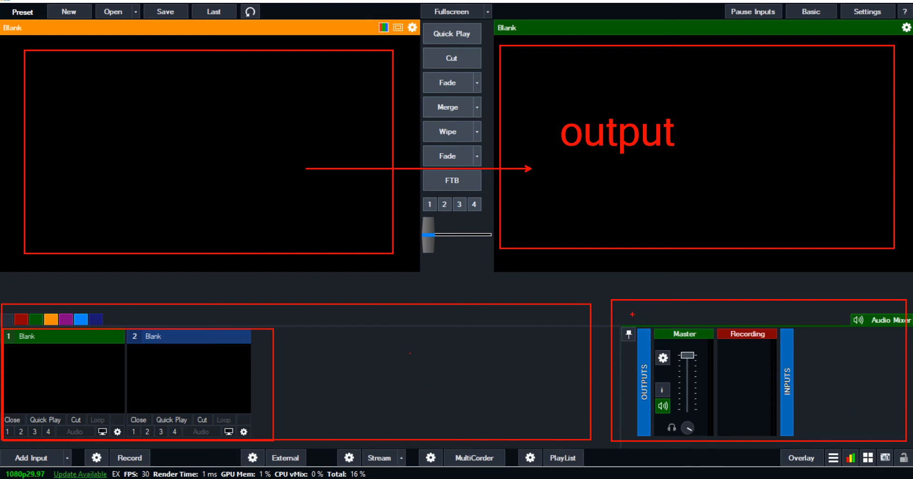
drag(624, 310, 714, 438)
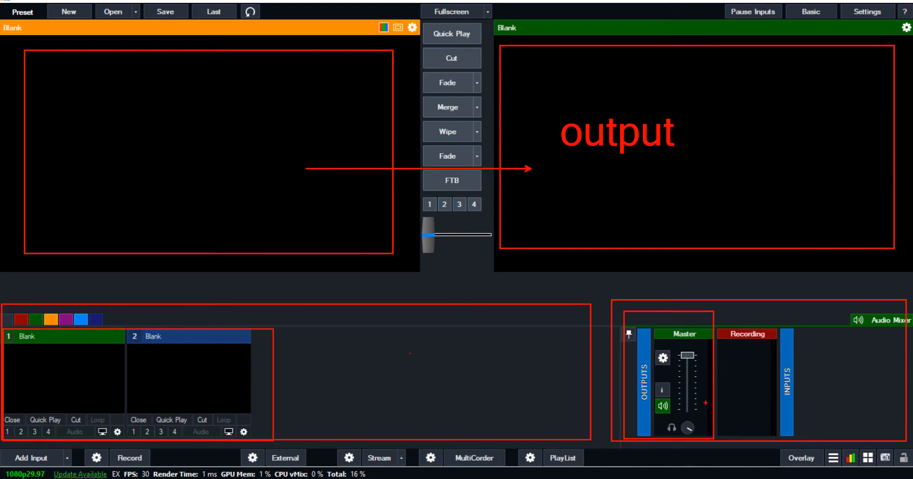
drag(681, 369, 660, 181)
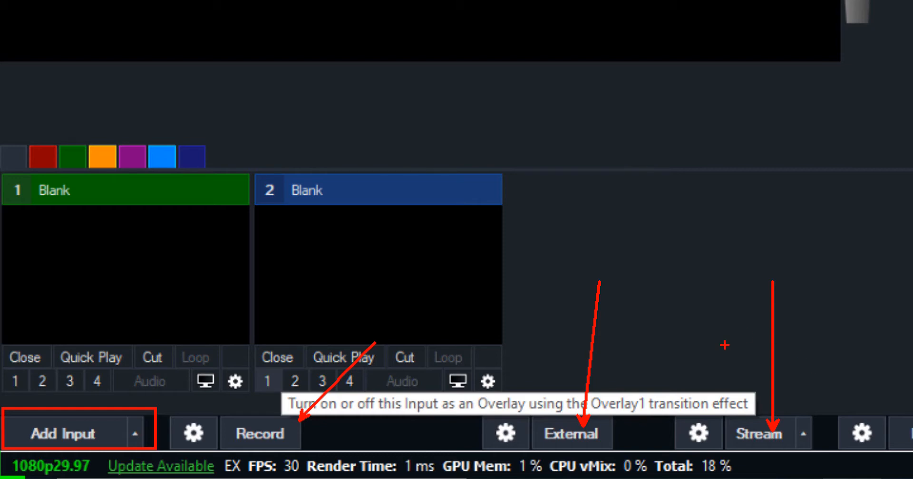
- Mark the Record and Stream controls, outline the output window, and clear the markings
drag(157, 396, 324, 452)
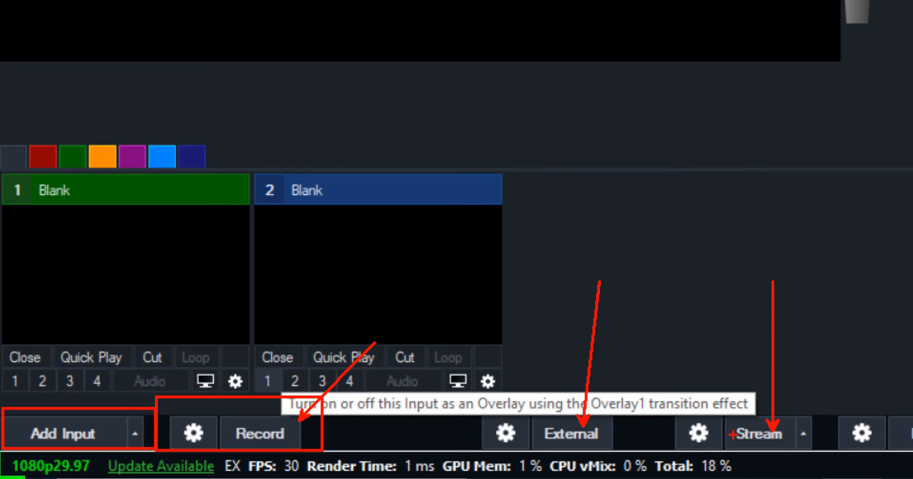
drag(735, 434, 704, 307)
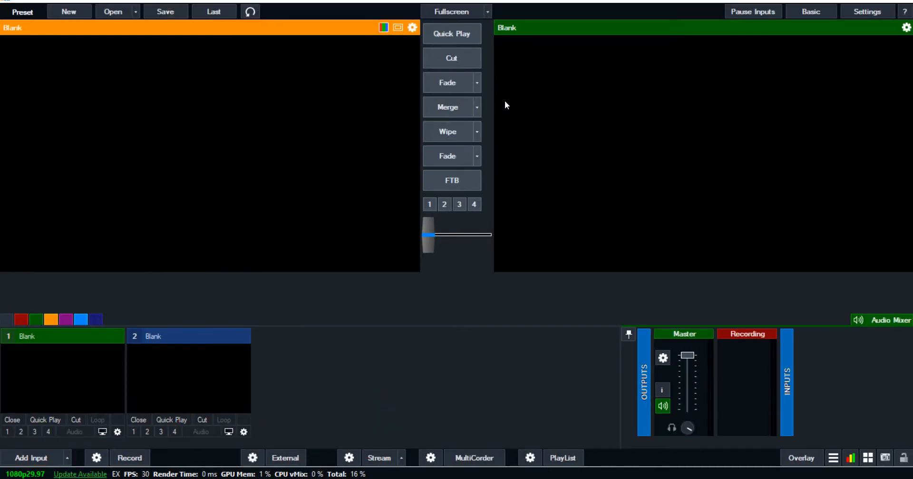
drag(509, 61, 875, 240)
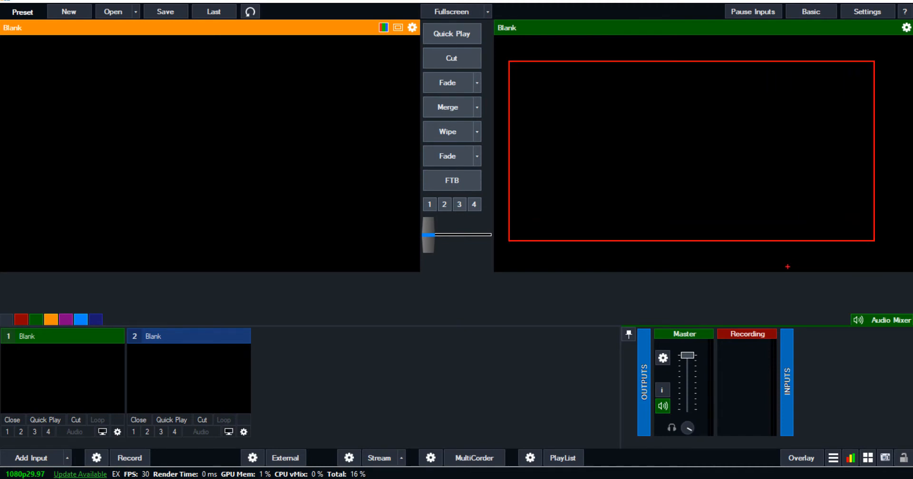
key(Escape)
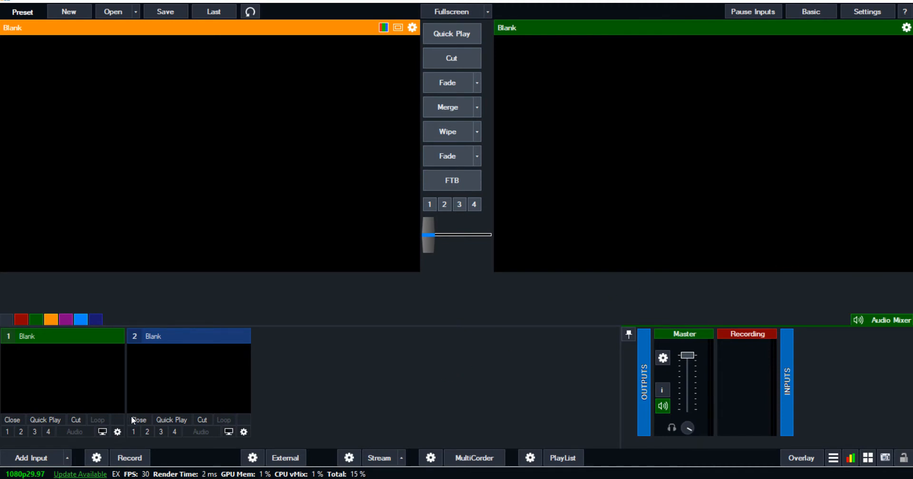
- Open the dialog for adding an input and outline the Image, Photos and PowerPoint input types
click(31, 458)
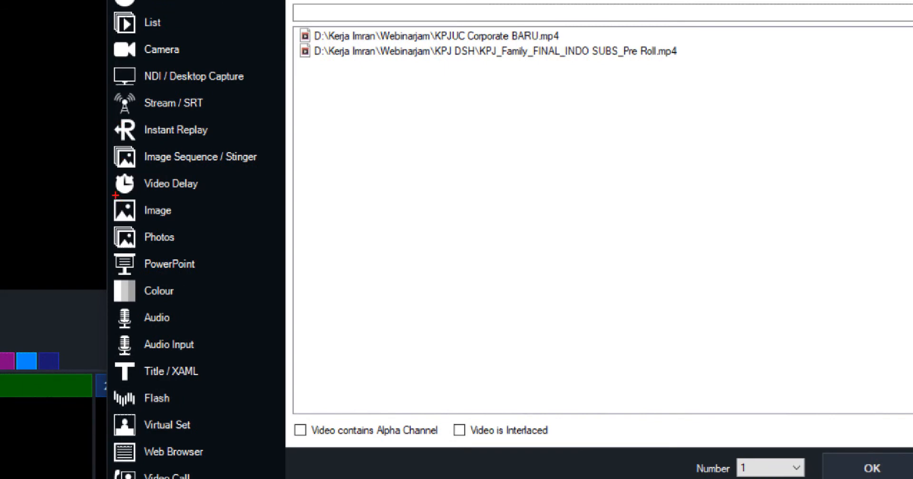
drag(104, 194, 201, 227)
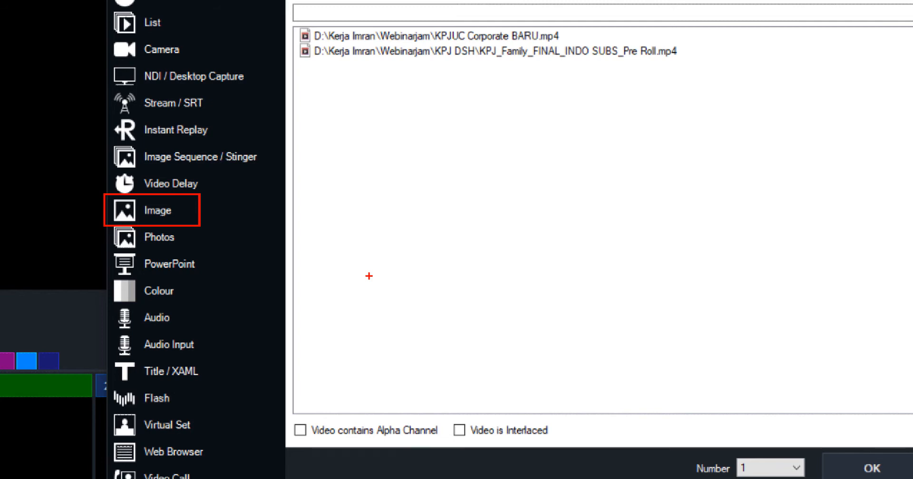
drag(104, 224, 198, 251)
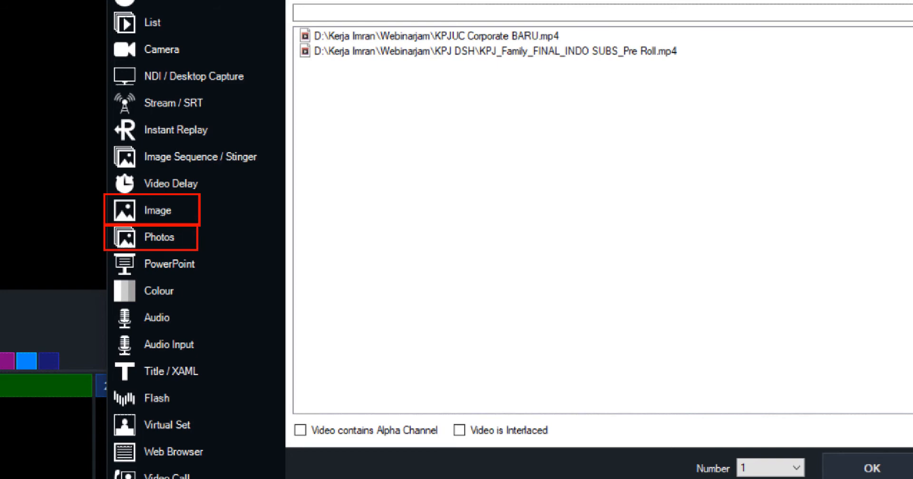
drag(97, 244, 236, 286)
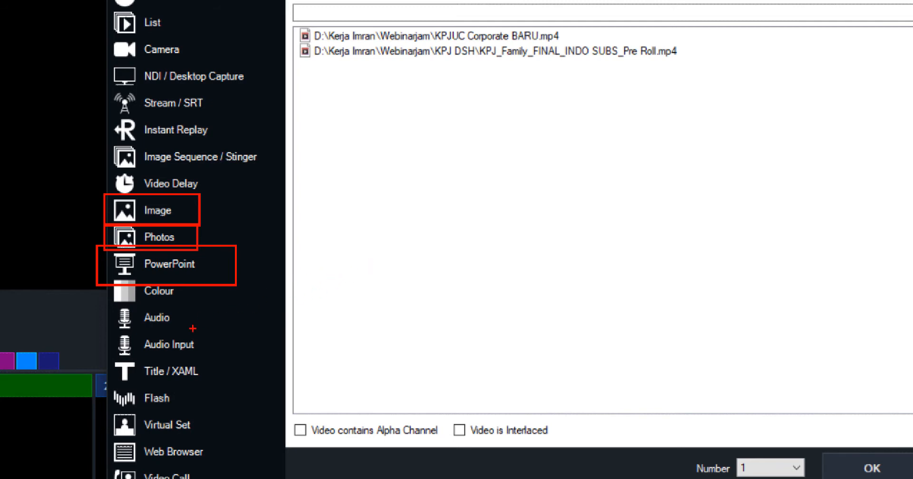
- Outline the Audio, Audio Input, Virtual Set and Video Call input types, then close the input selection dialog
drag(98, 303, 206, 331)
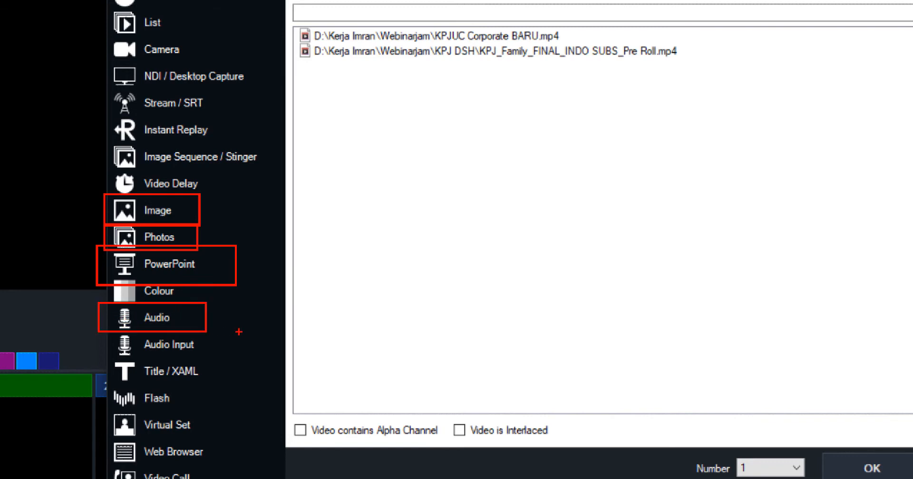
mouse_move(97, 331)
mouse_down()
mouse_move(141, 351)
mouse_move(237, 365)
mouse_up()
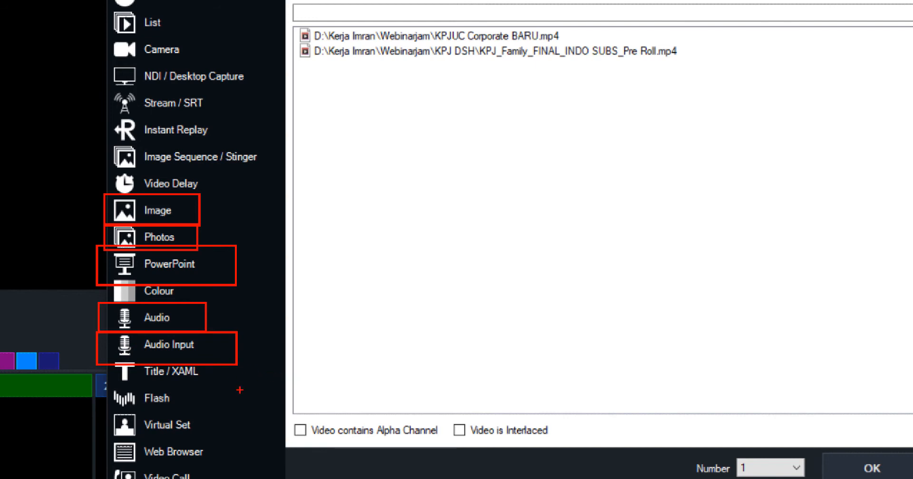
drag(90, 404, 219, 436)
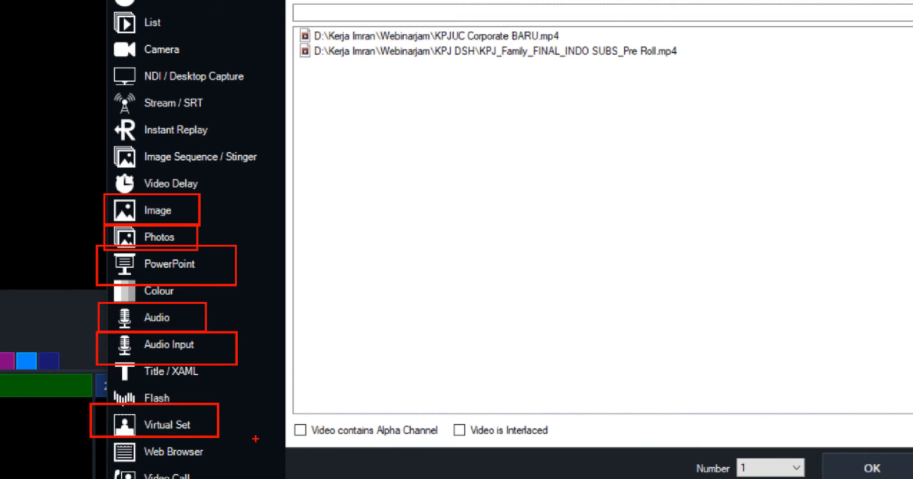
mouse_move(97, 353)
mouse_down()
mouse_move(217, 389)
mouse_move(454, 377)
mouse_up()
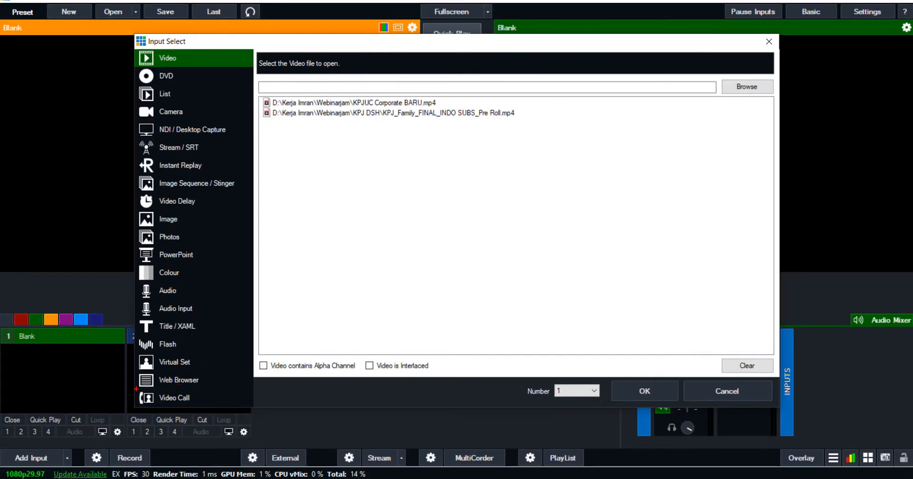
mouse_move(135, 389)
mouse_down()
mouse_move(184, 410)
mouse_move(220, 412)
mouse_move(216, 405)
mouse_move(373, 295)
mouse_up()
click(769, 41)
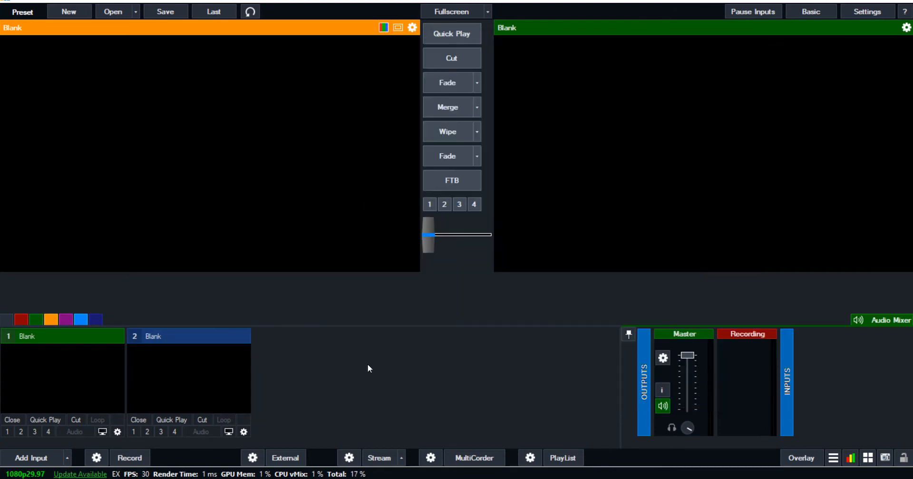
- Add Background Image.jpg from the recent images as an image input
click(68, 460)
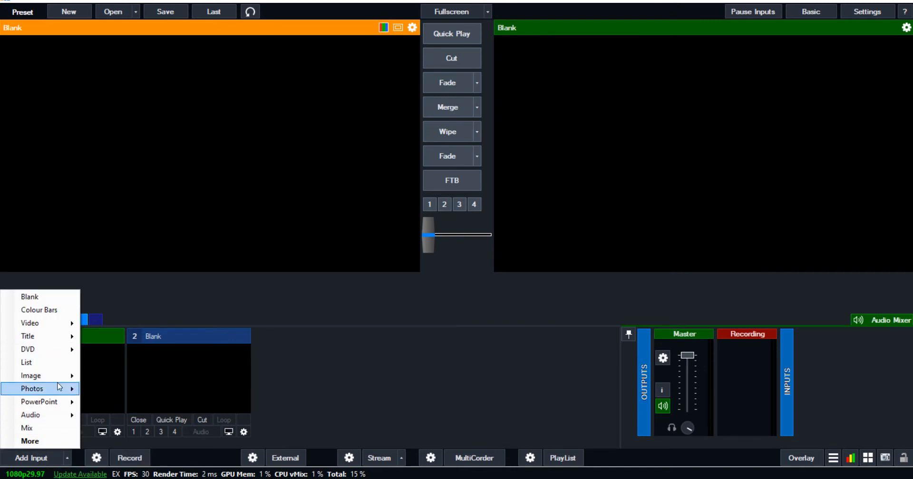
mouse_move(57, 380)
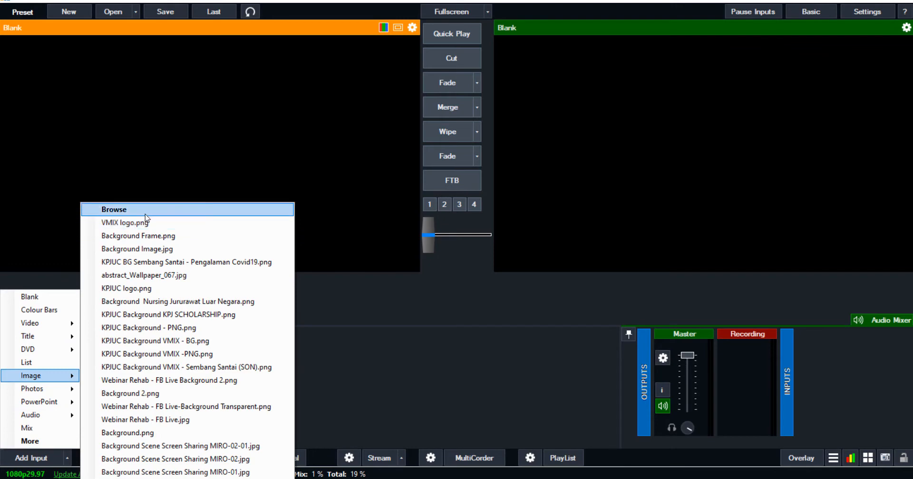
click(145, 248)
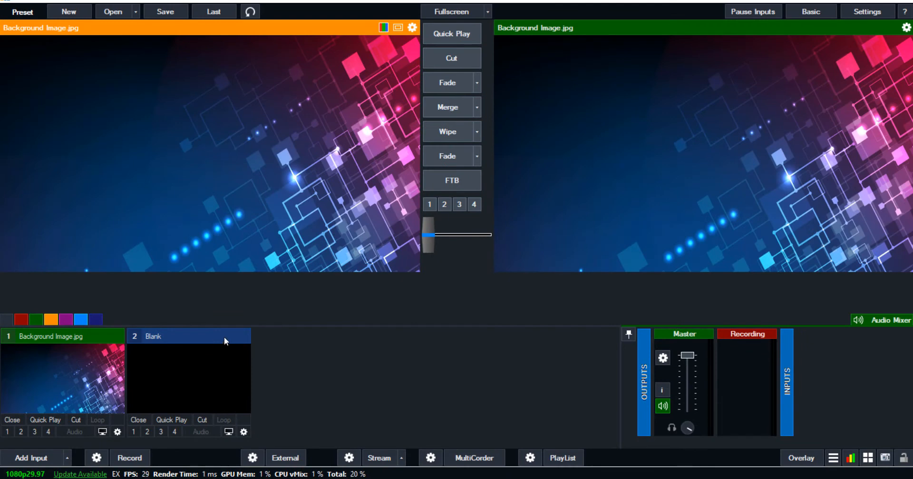
- Examine the Multi View layer slots and layout templates in the Background Image.jpg input's settings
click(413, 27)
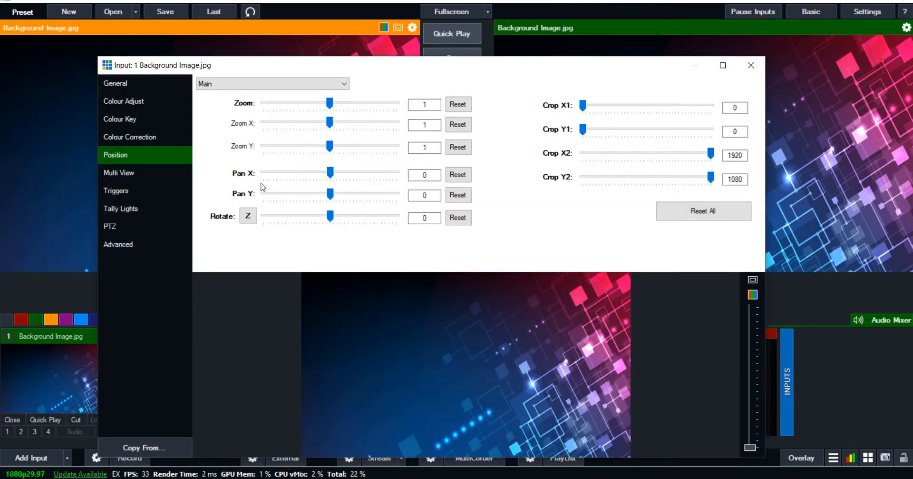
click(119, 174)
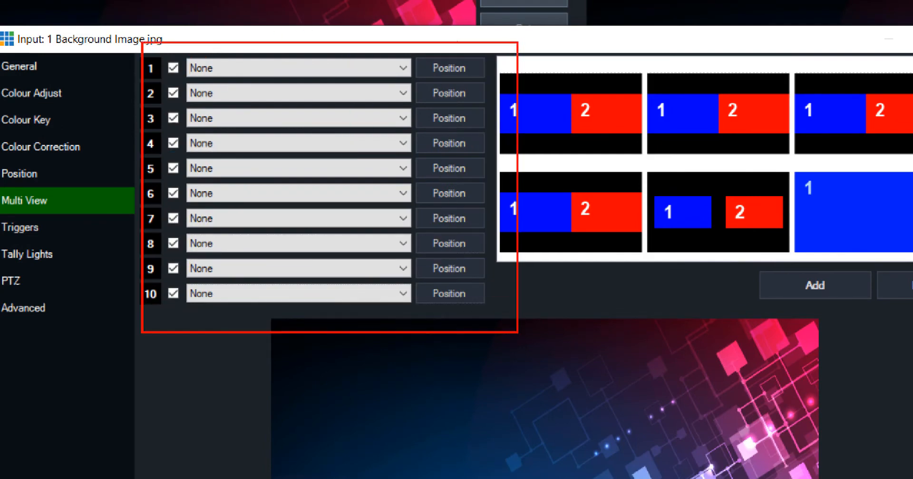
key(Escape)
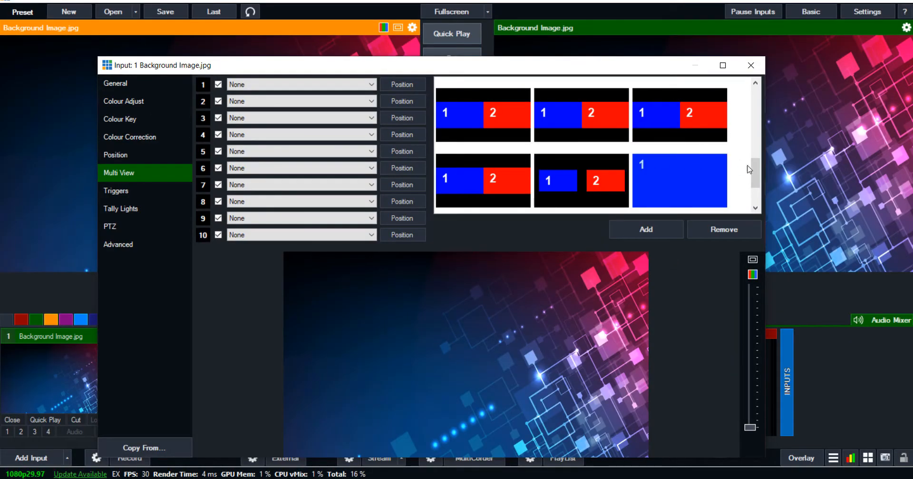
mouse_move(755, 172)
mouse_down()
mouse_move(755, 123)
mouse_move(756, 188)
mouse_up()
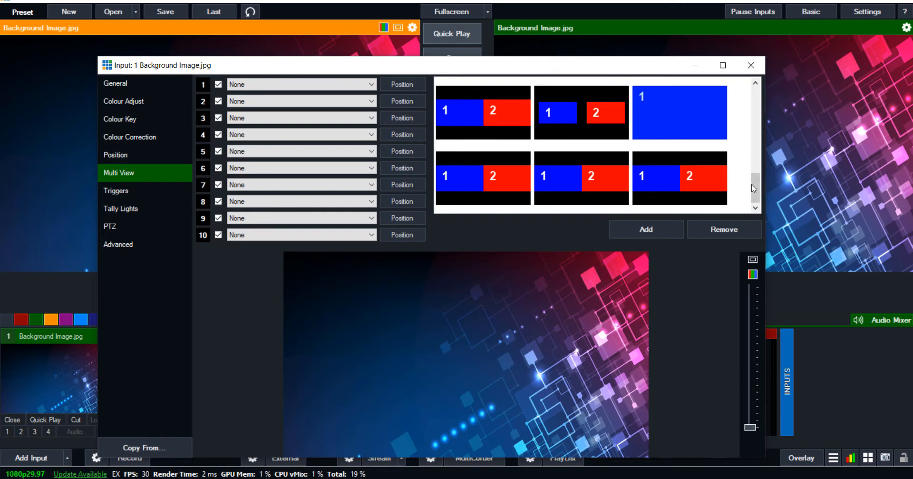
drag(754, 187, 755, 99)
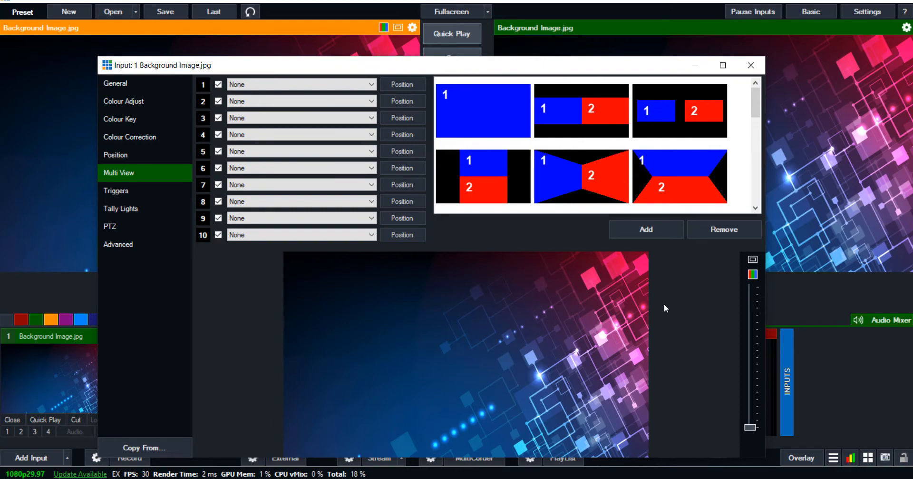
click(751, 65)
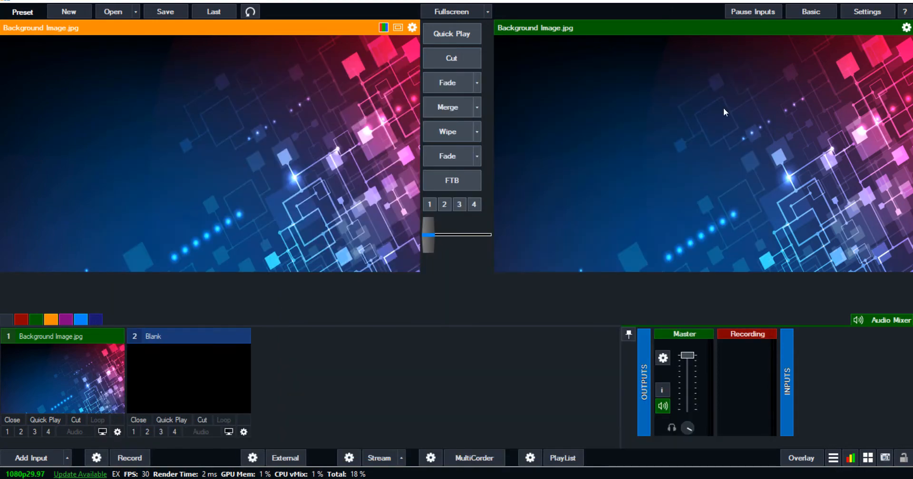
- Add a camera input using OEM Device with its audio device set to None
click(70, 458)
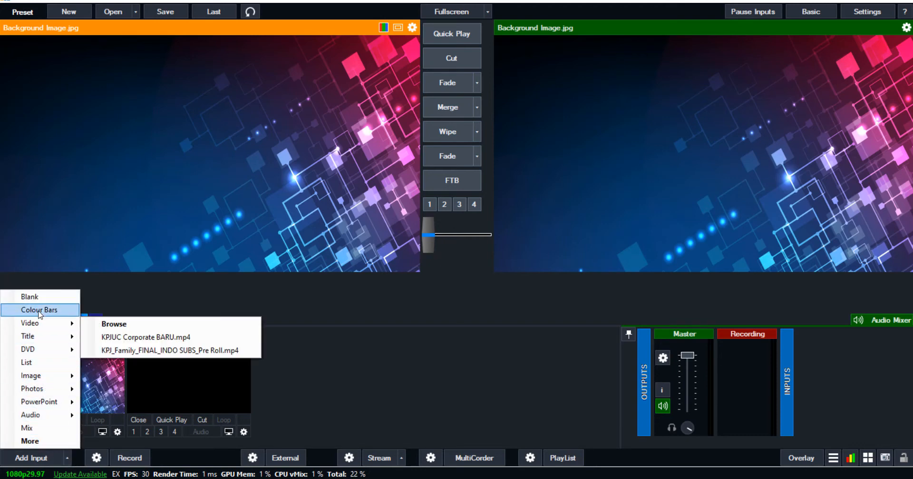
click(38, 457)
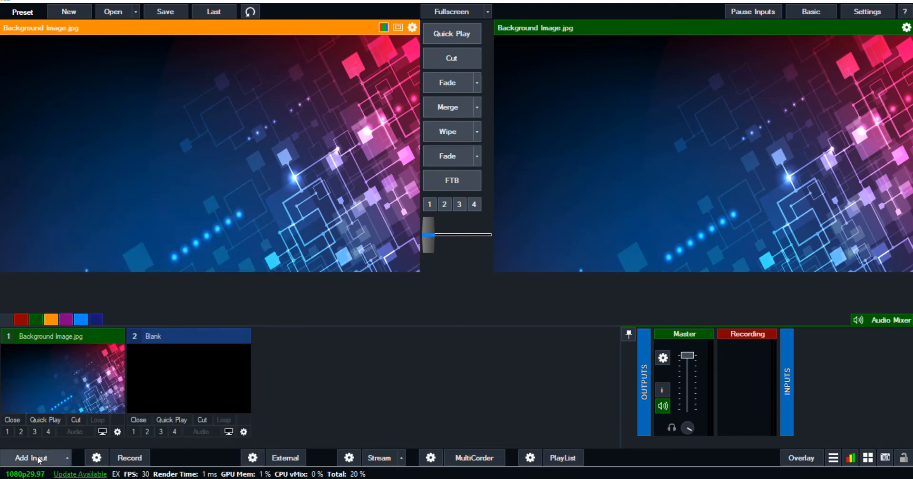
click(38, 458)
click(167, 116)
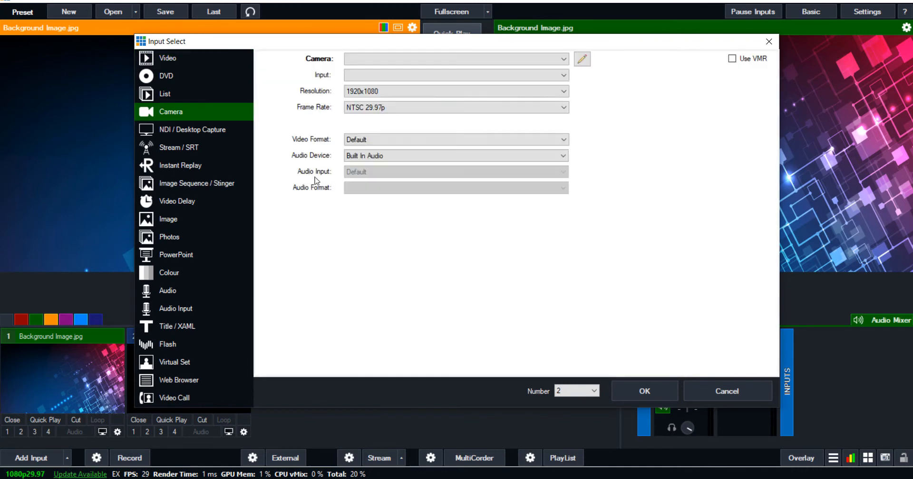
click(489, 59)
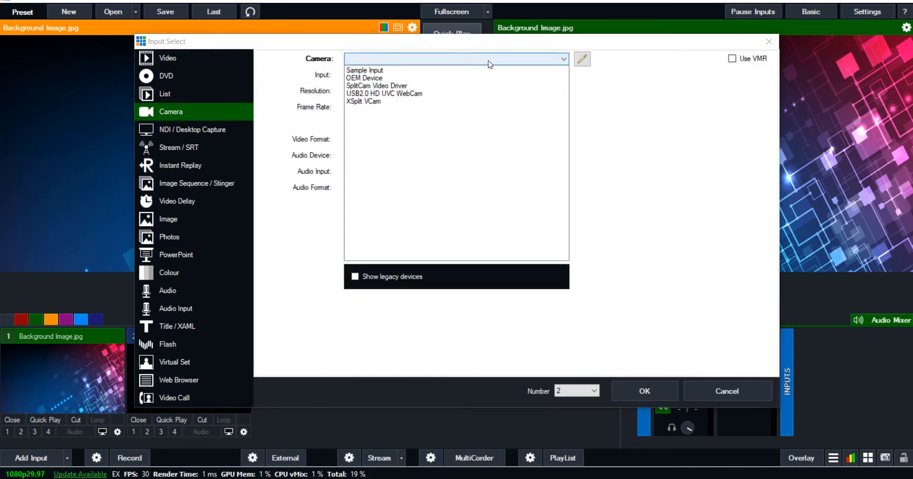
click(376, 78)
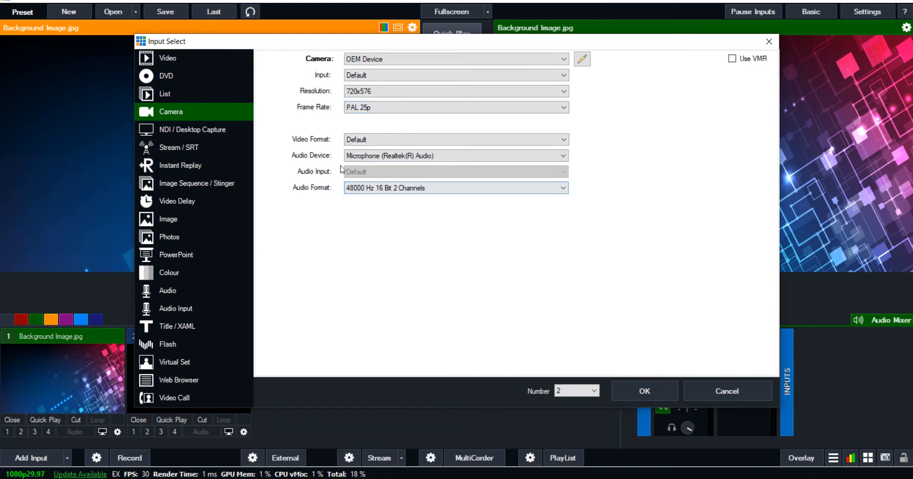
click(399, 156)
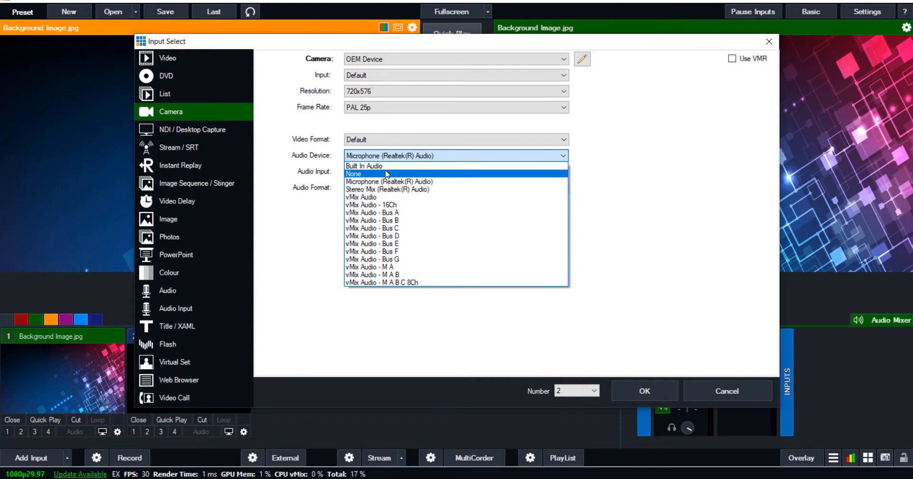
click(387, 174)
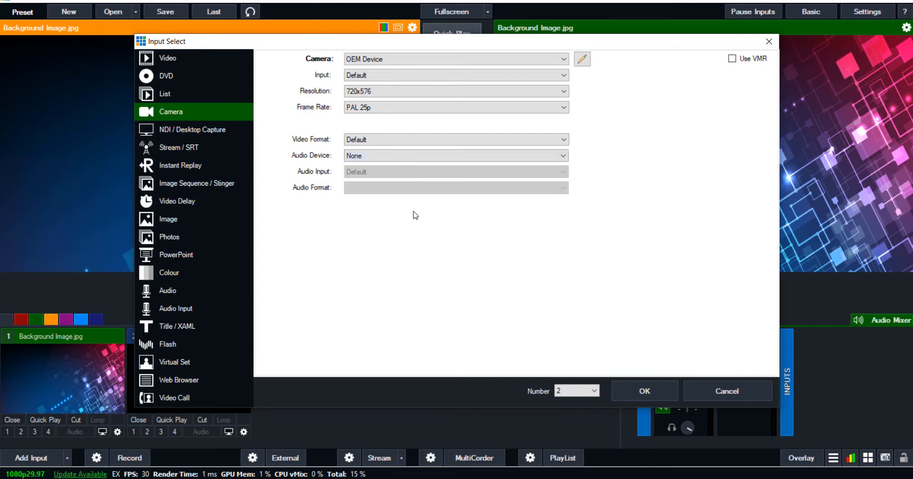
click(645, 390)
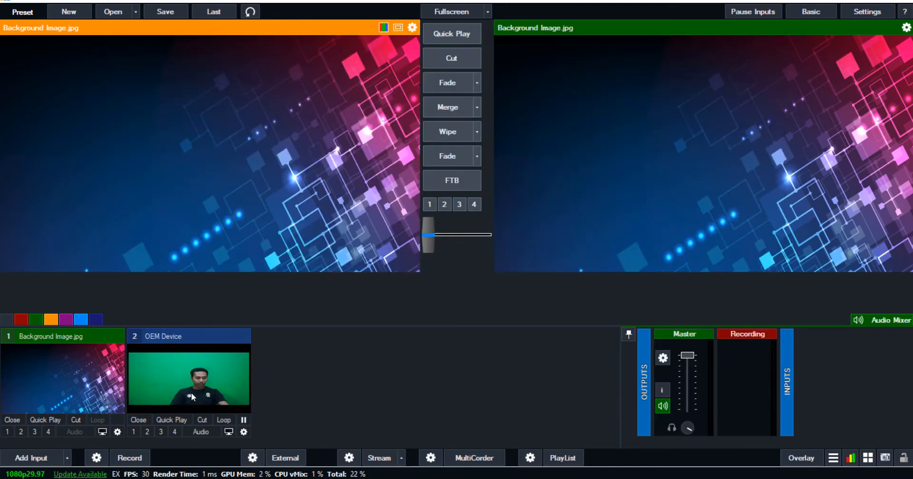
- In the preview, scale the OEM Device input to about 0.76 zoom and crop it to about X1 473, Y1 171, X2 1661 and Y2 924
click(192, 392)
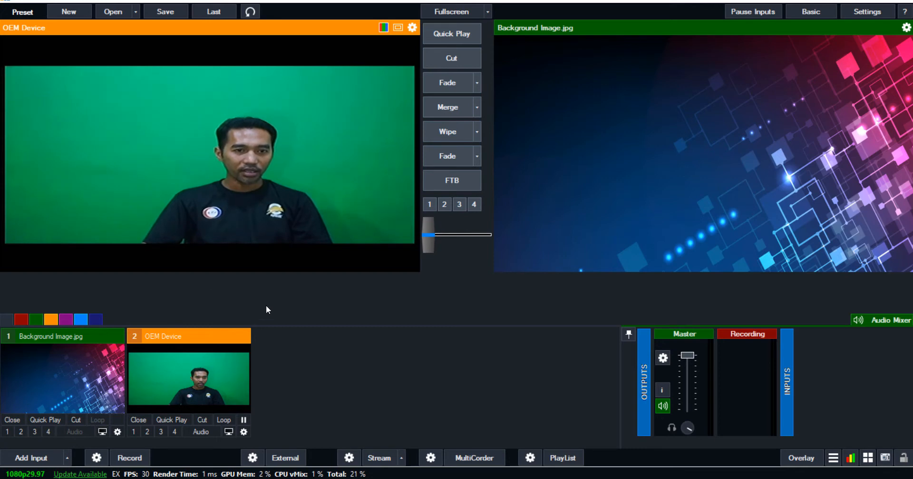
click(399, 27)
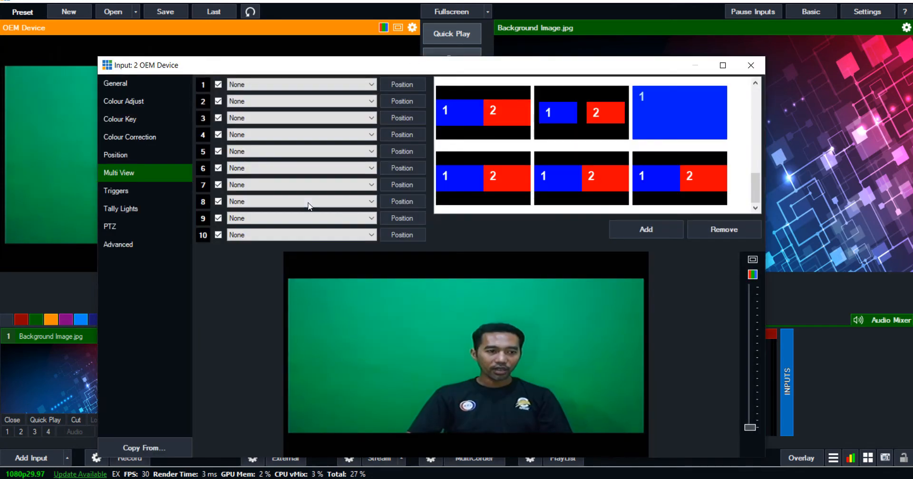
click(126, 155)
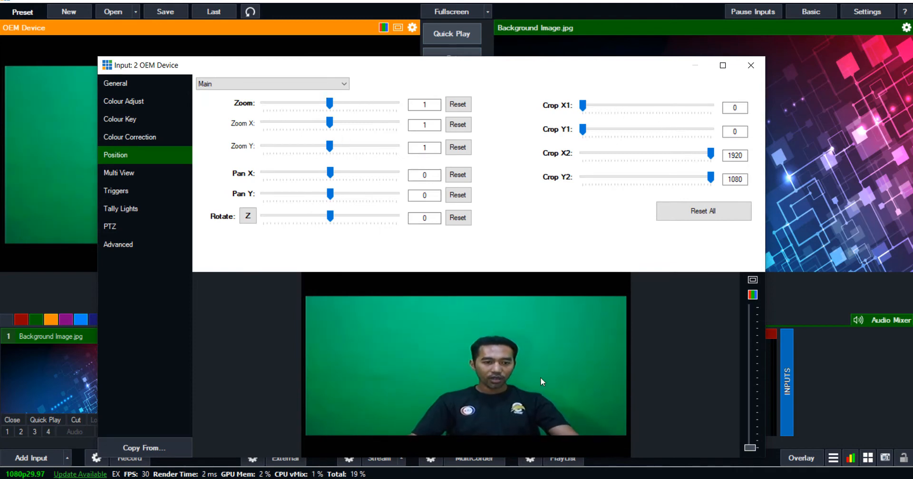
scroll(465, 365, down, 4)
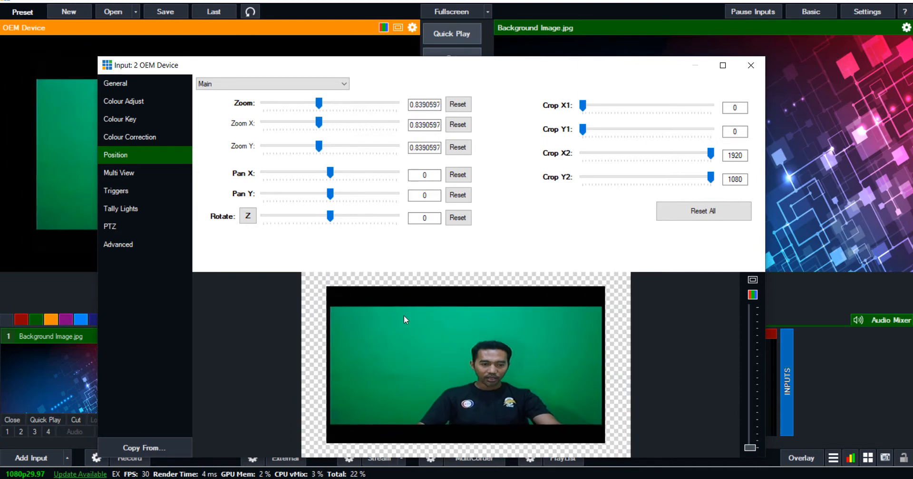
scroll(437, 343, down, 2)
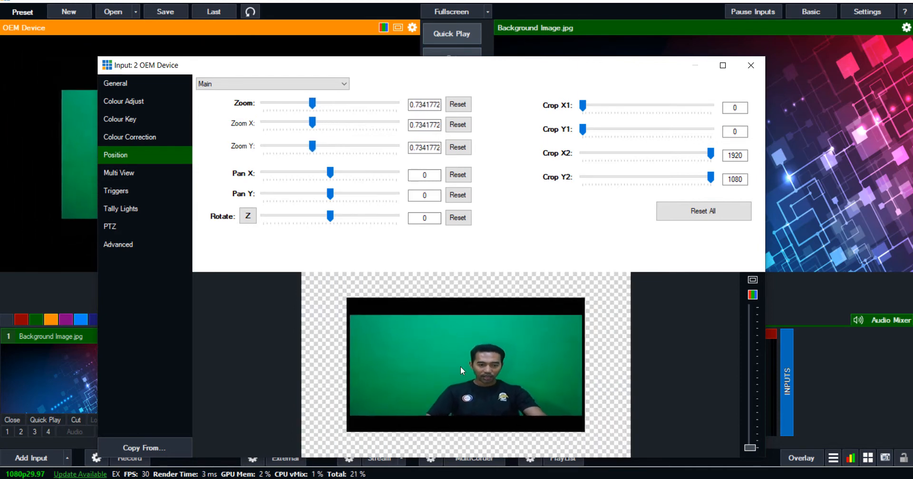
scroll(456, 364, up, 1)
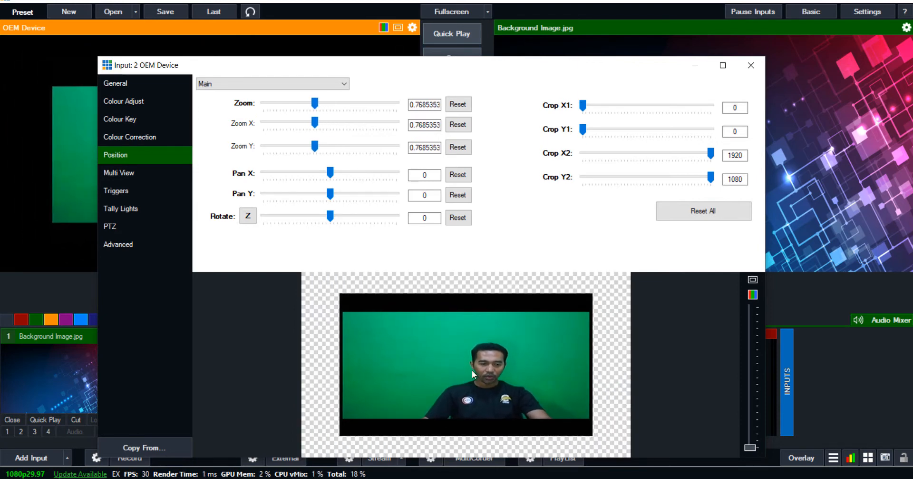
scroll(472, 370, down, 2)
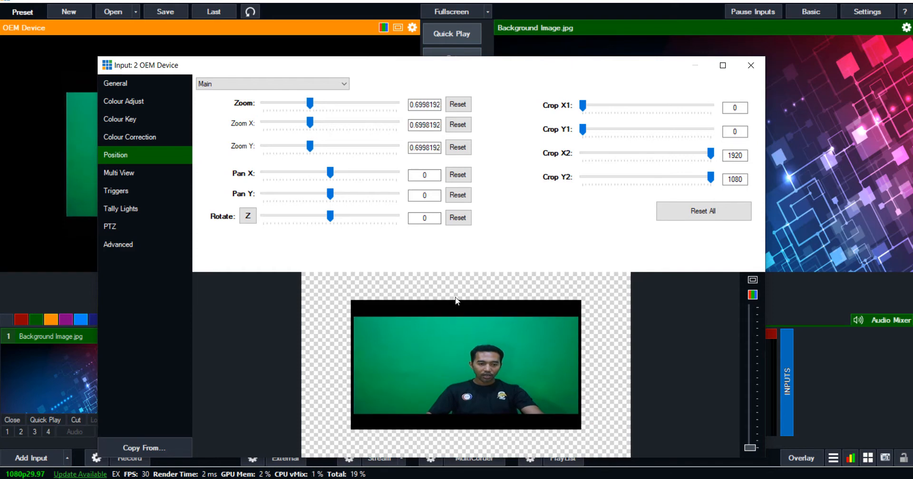
scroll(470, 333, up, 2)
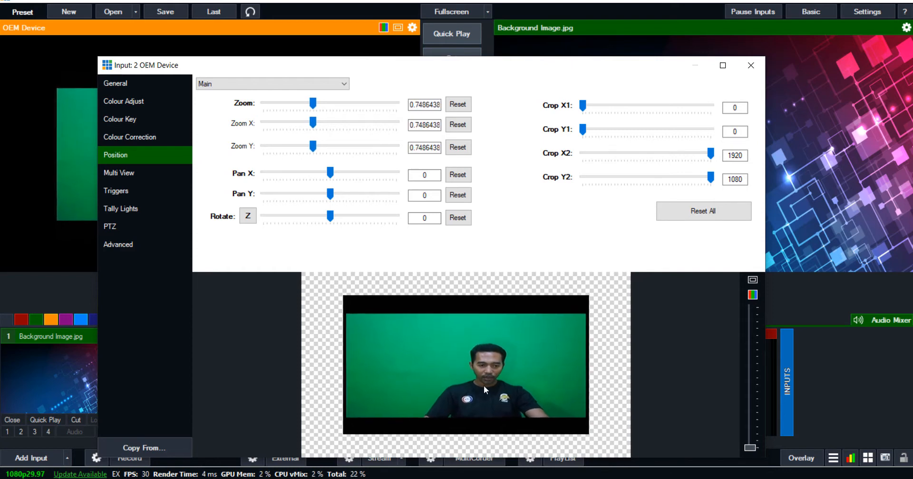
drag(583, 105, 613, 138)
drag(712, 159, 692, 184)
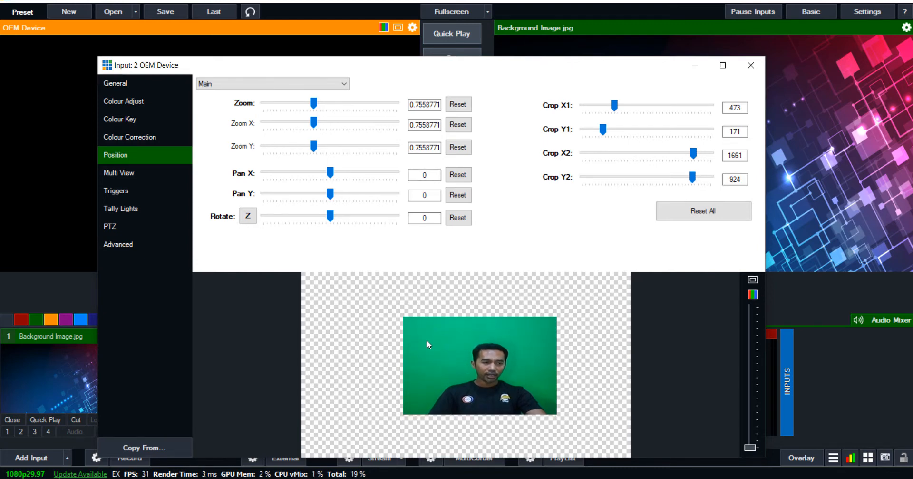
- Key out the OEM Device input's green background by sampling its colour, with the chroma key filter enabled and auto chroma key preset 2
click(131, 120)
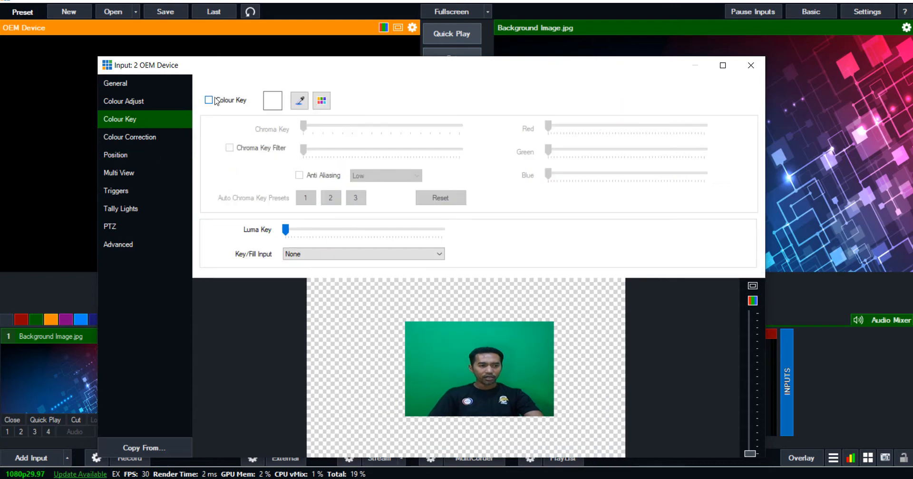
click(208, 101)
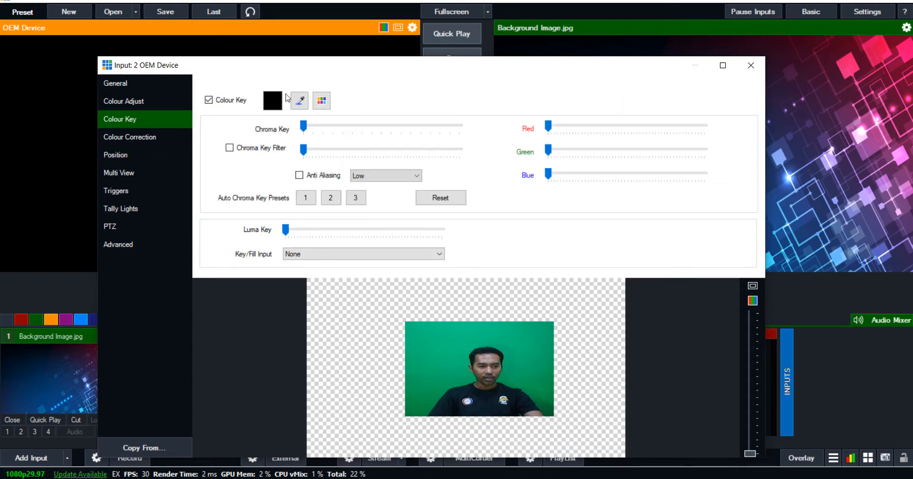
click(299, 100)
click(403, 270)
click(230, 148)
click(331, 198)
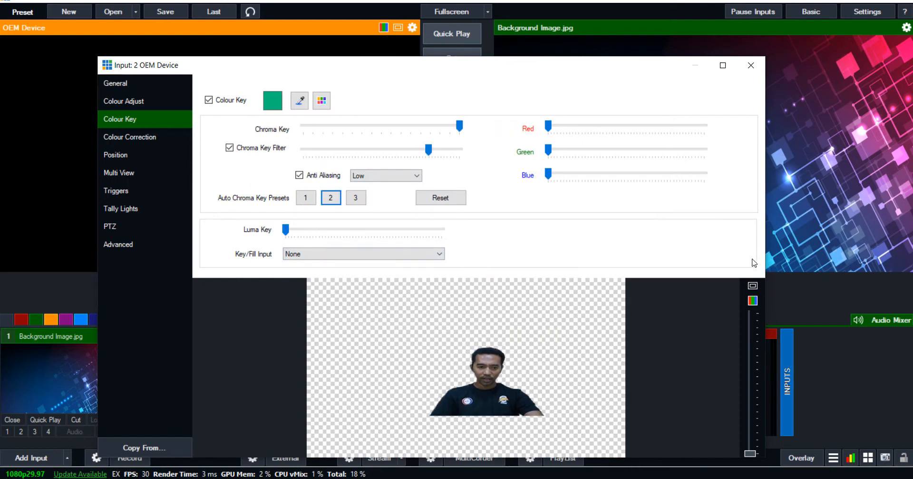
click(751, 65)
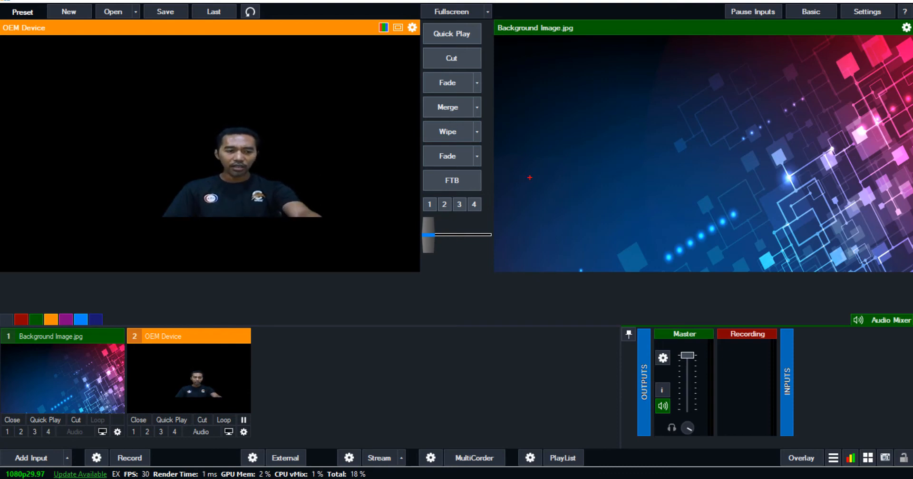
drag(529, 177, 296, 178)
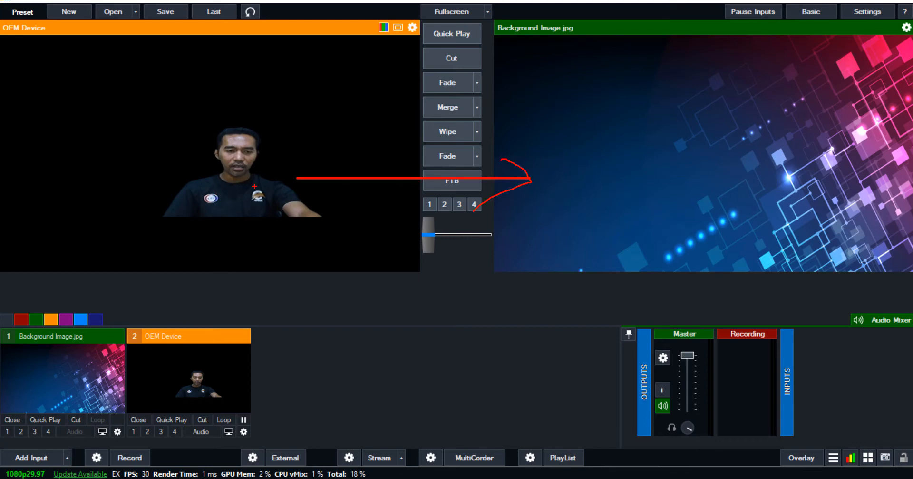
key(Escape)
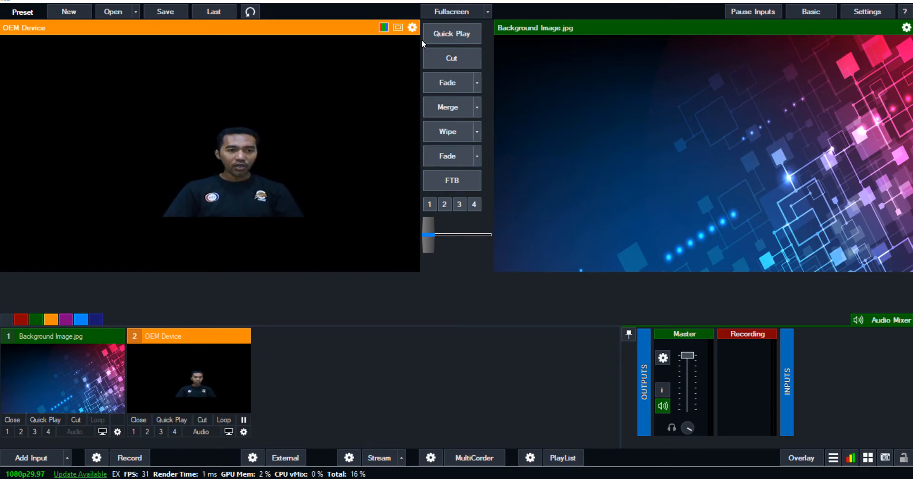
- Move the OEM Device input to the frame's lower-right corner, with Pan X about 0.557 and Pan Y about -0.469
click(412, 27)
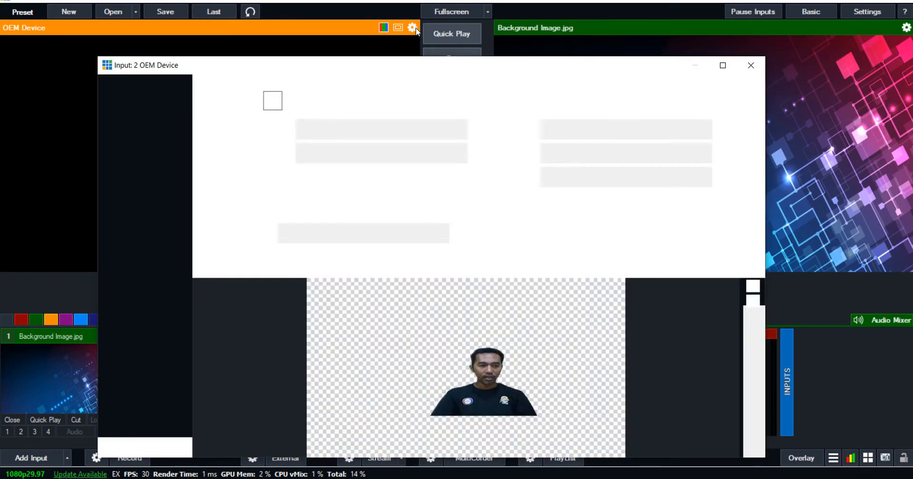
click(126, 153)
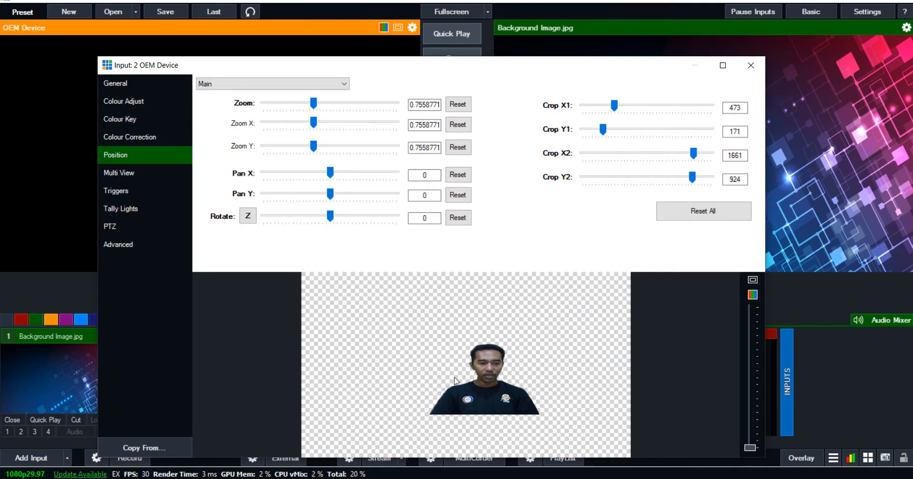
drag(454, 380, 569, 419)
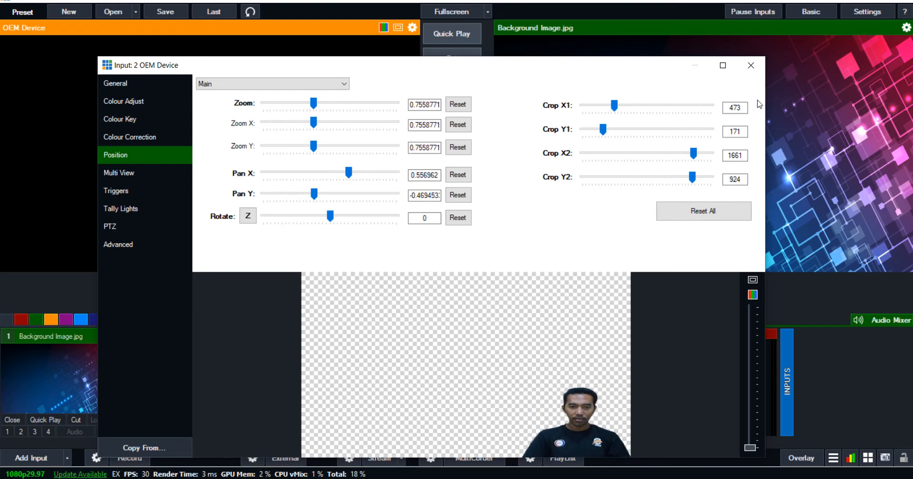
click(755, 67)
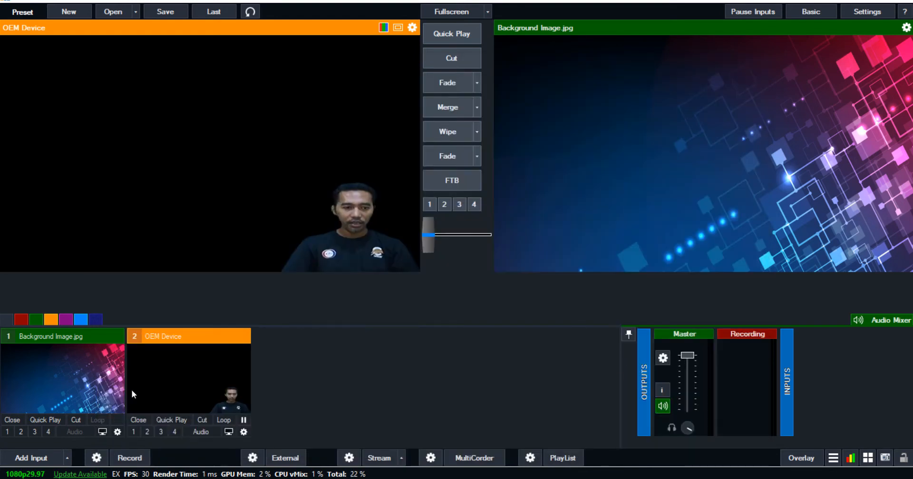
- Overlay the OEM Device input on channel 2 above the background, and toggle Background Image.jpg on and off on overlay channel 3
click(147, 431)
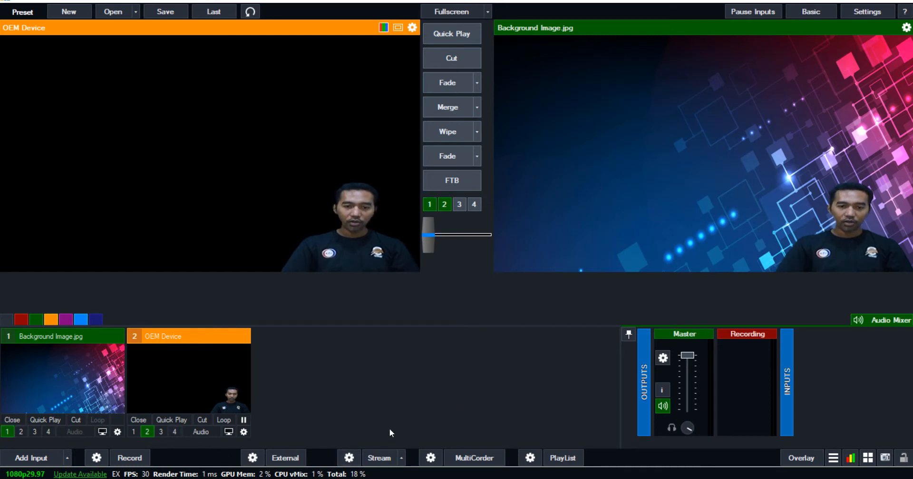
click(33, 430)
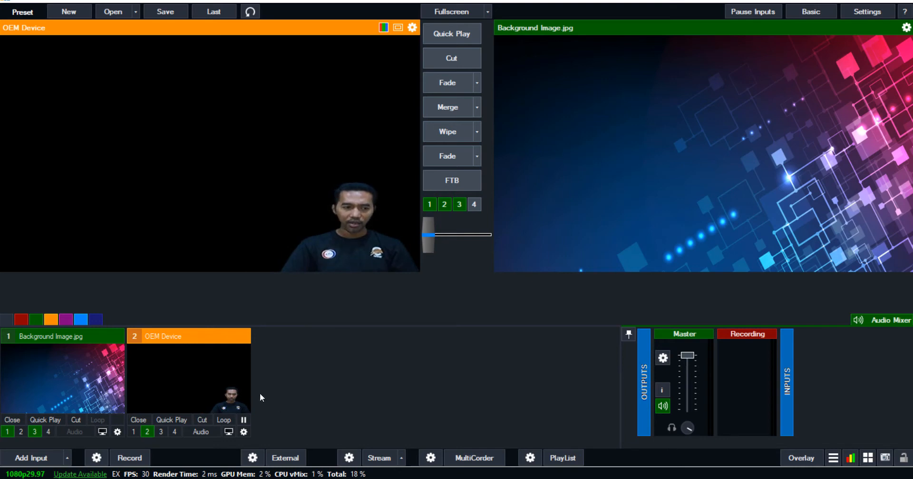
click(34, 431)
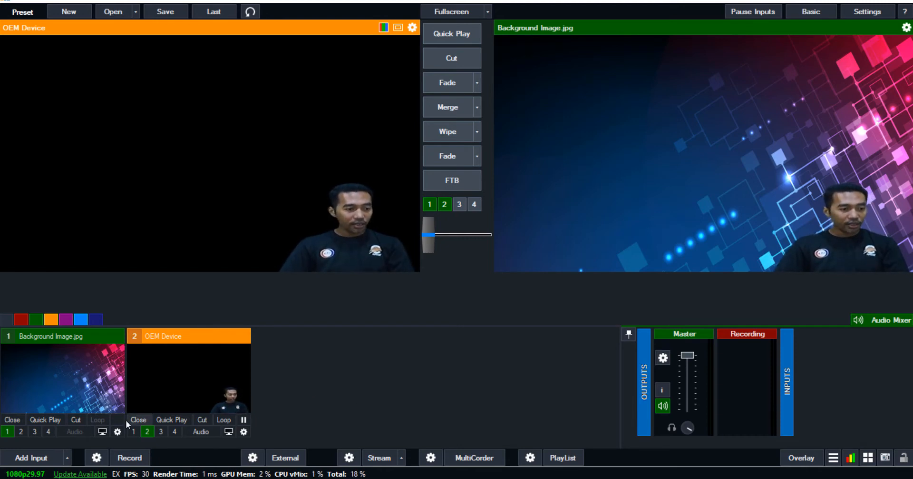
- Add Background Frame.png as an image input, followed by a blank input
click(69, 458)
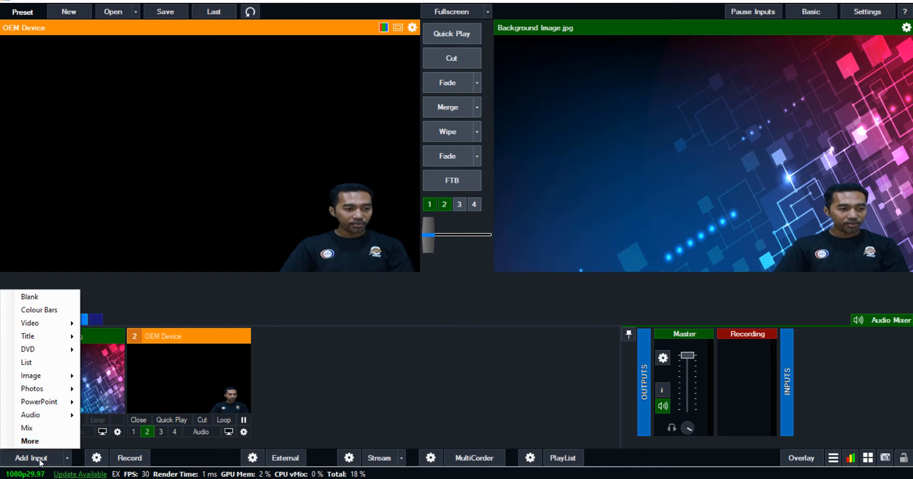
click(66, 443)
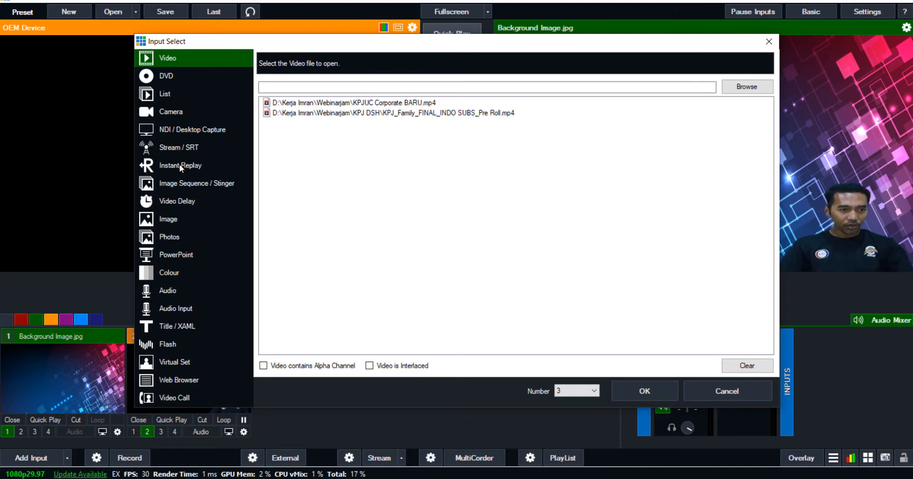
click(179, 217)
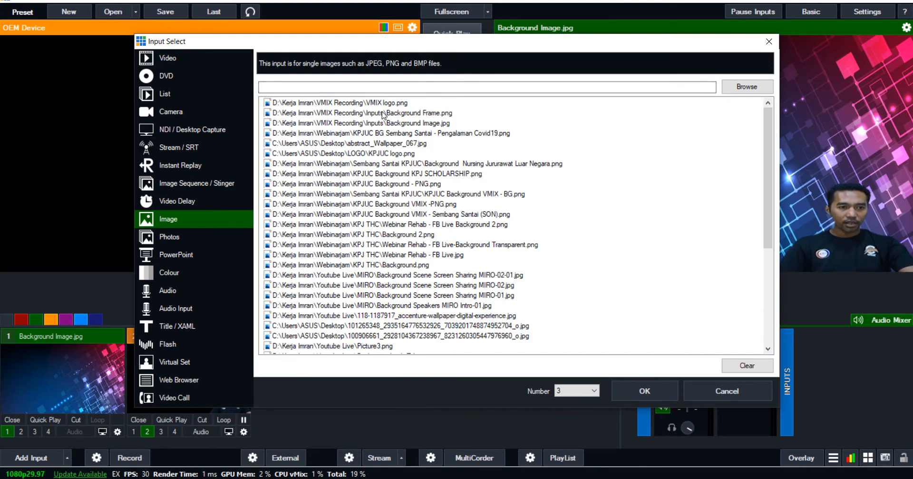
click(364, 112)
click(646, 386)
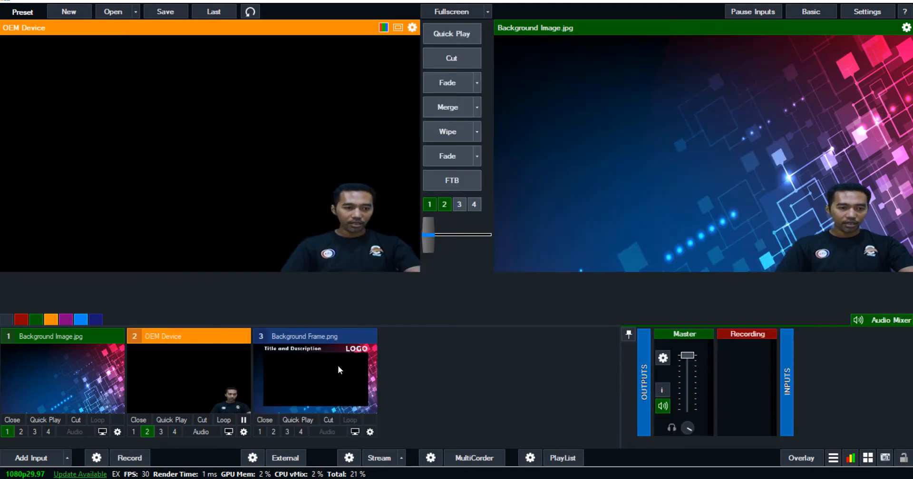
click(70, 458)
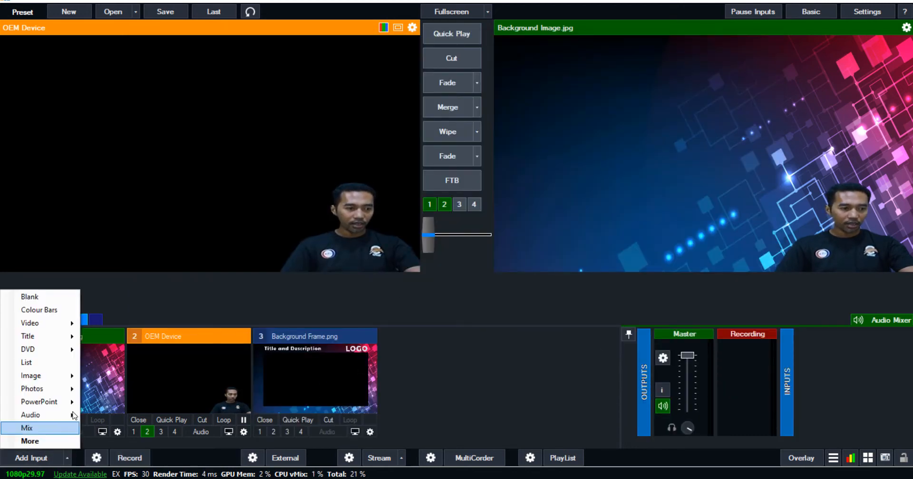
click(28, 296)
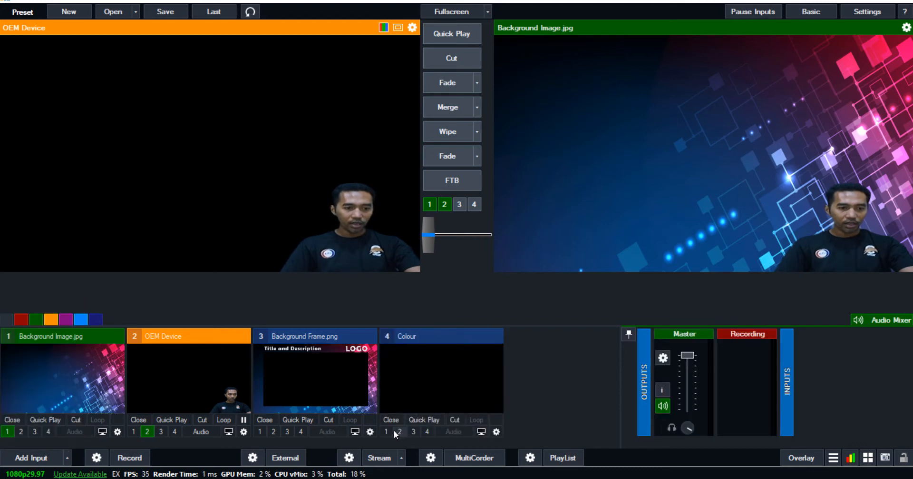
- Stack the overlays with the blank Colour input on channel 1, Background Frame.png on channel 2 and OEM Device on channel 3
click(388, 431)
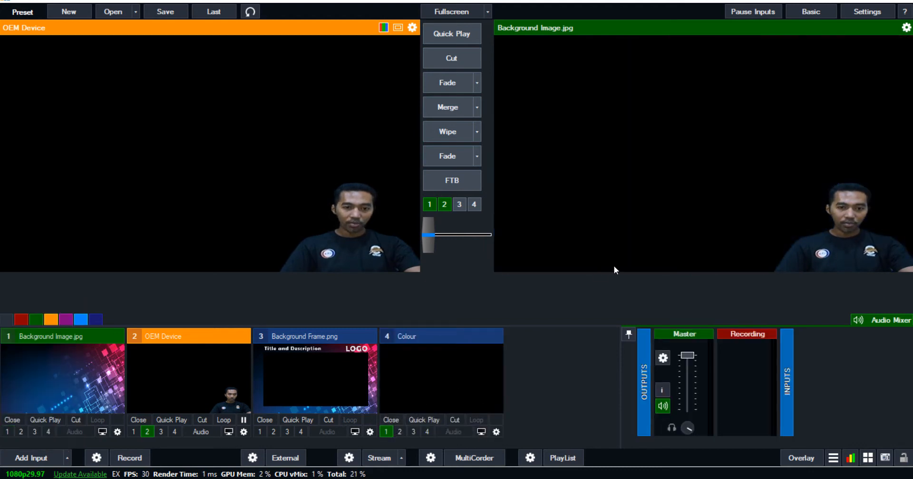
click(273, 431)
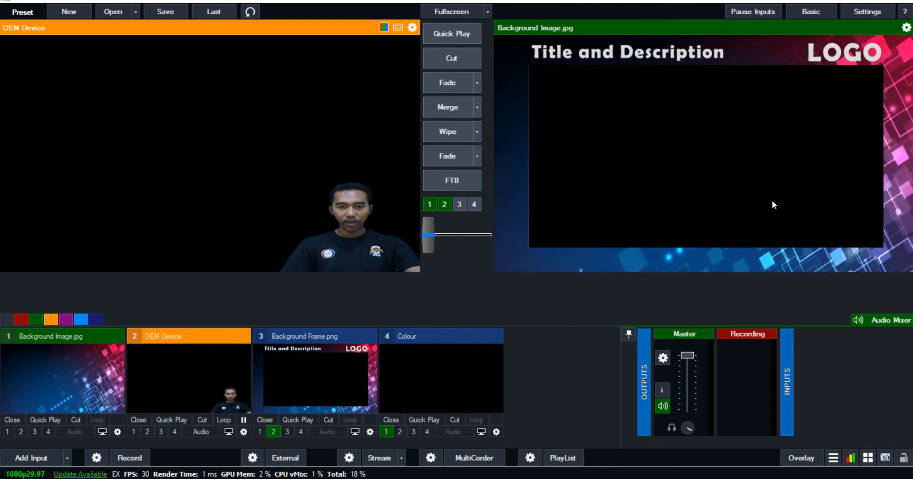
click(163, 431)
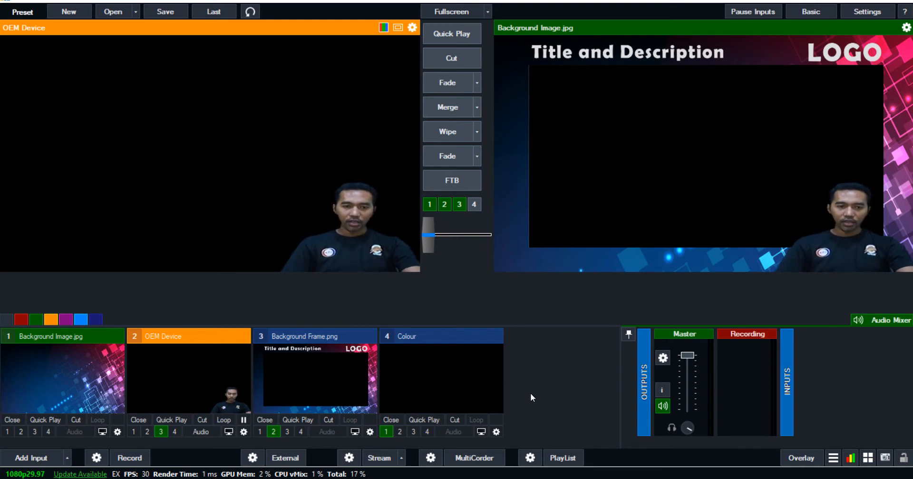
- Add the recent presentation Test Slide.pptx as a PowerPoint input
click(67, 457)
mouse_move(55, 405)
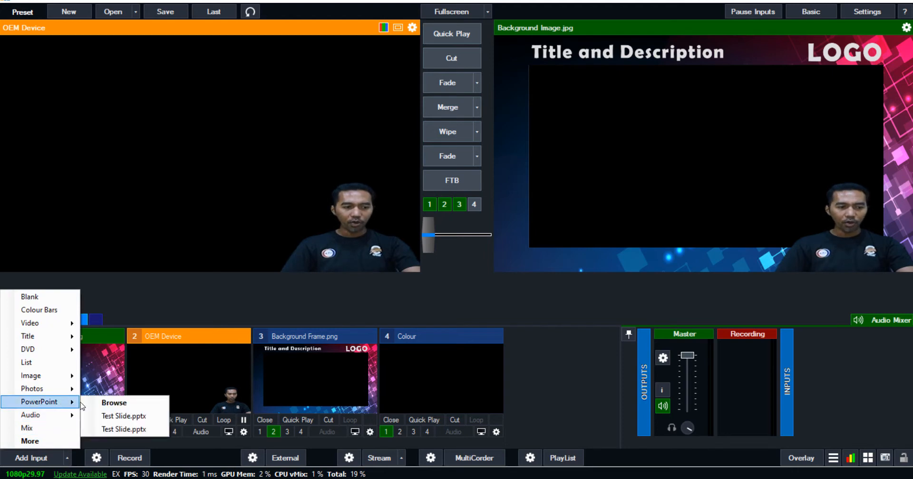
click(116, 417)
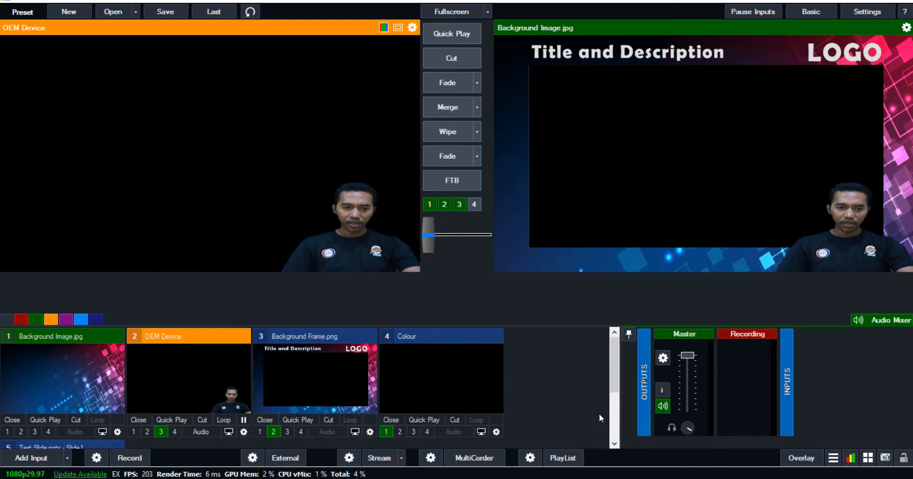
scroll(580, 407, down, 2)
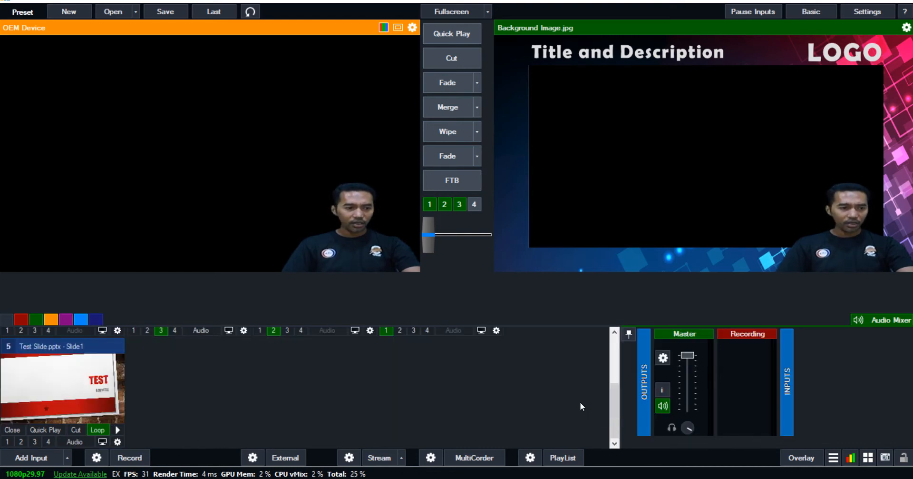
- Preview the Test Slide.pptx input, scale it to about 0.85 zoom and shift it to about Pan X 0.022 and Pan Y 0.006
click(95, 381)
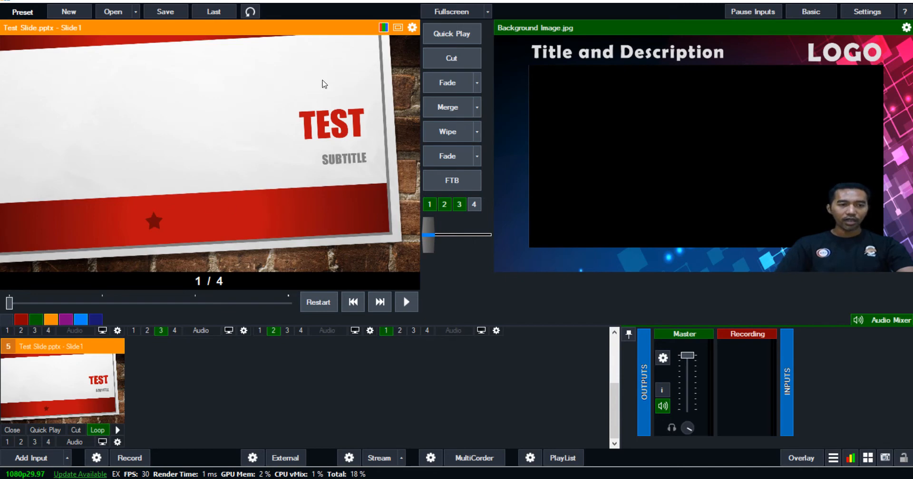
click(412, 27)
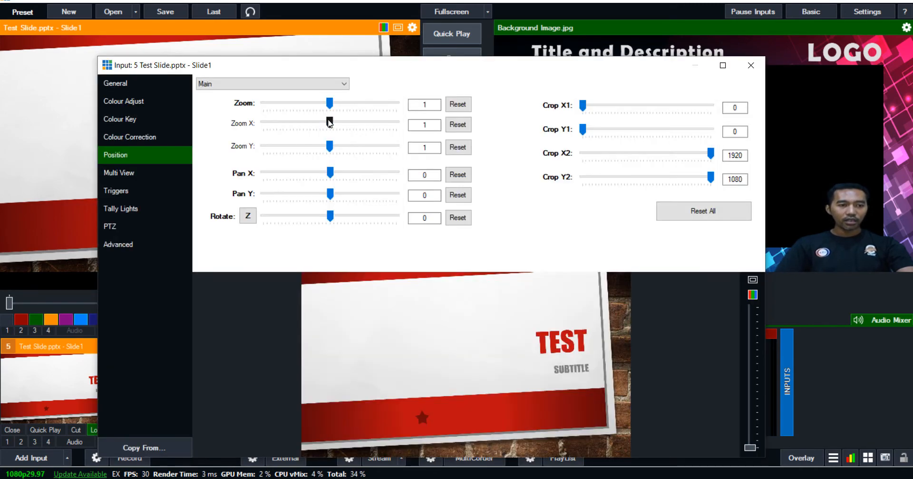
drag(331, 104, 260, 118)
drag(470, 66, 231, 42)
drag(292, 341, 281, 348)
drag(86, 78, 81, 78)
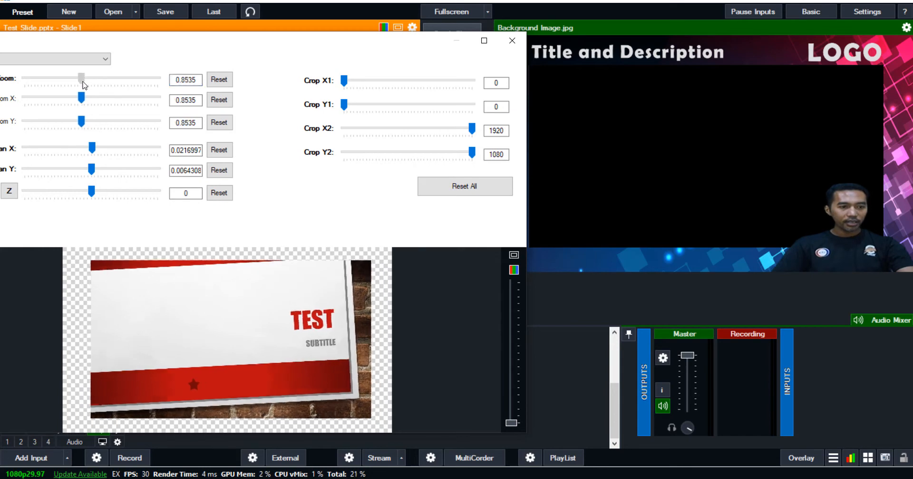
click(513, 41)
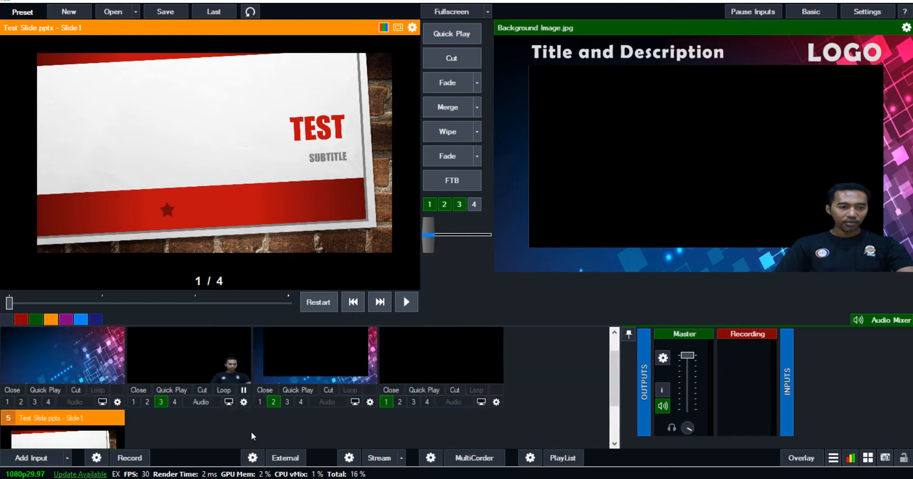
- Show the Test Slide.pptx input on overlay channel 1 in place of the blank Colour input
click(8, 441)
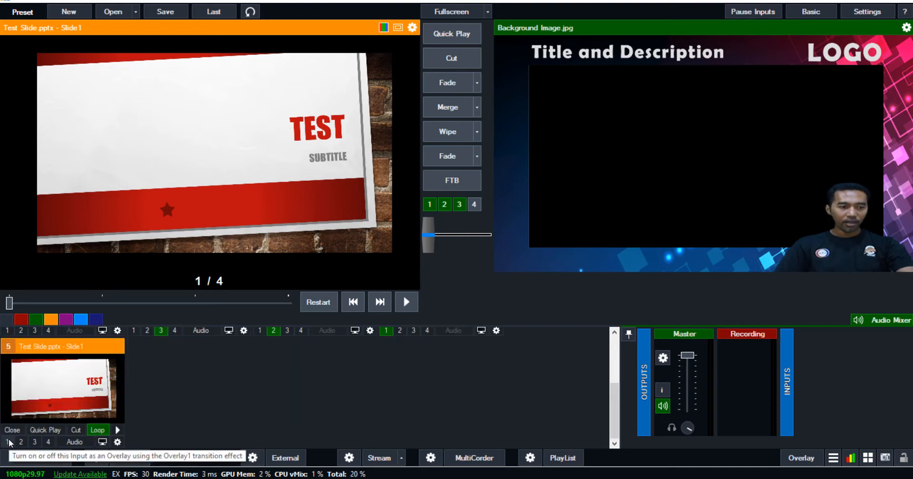
scroll(320, 427, up, 2)
scroll(319, 427, up, 1)
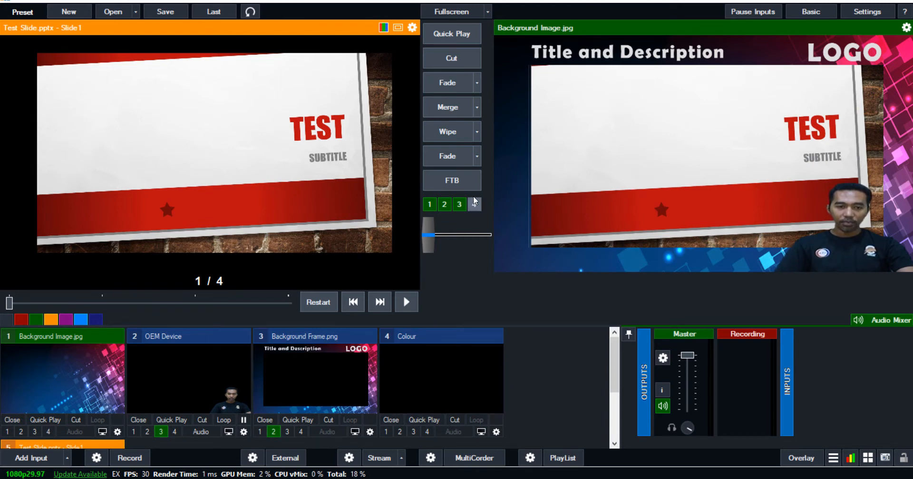
scroll(564, 382, down, 3)
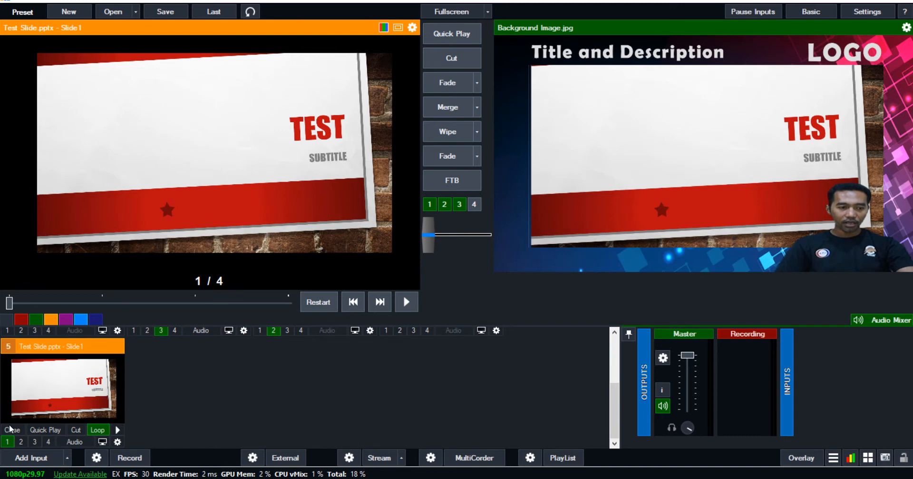
scroll(195, 431, up, 3)
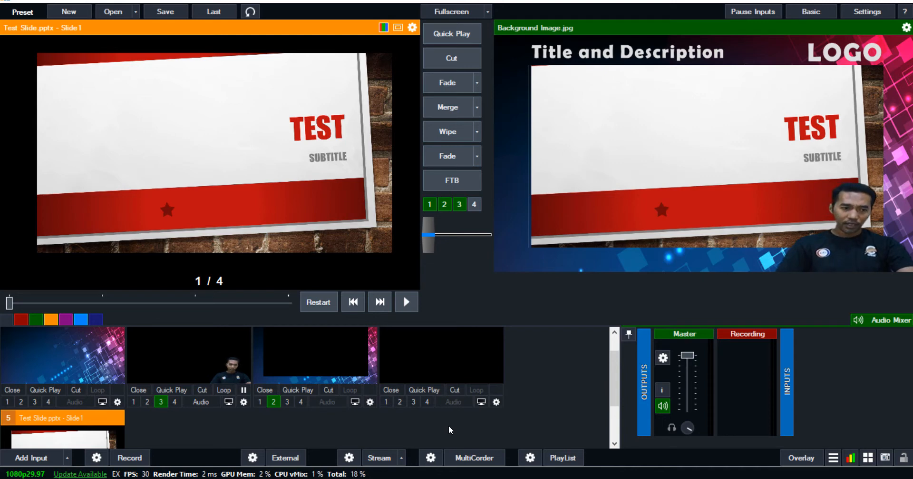
scroll(385, 429, down, 1)
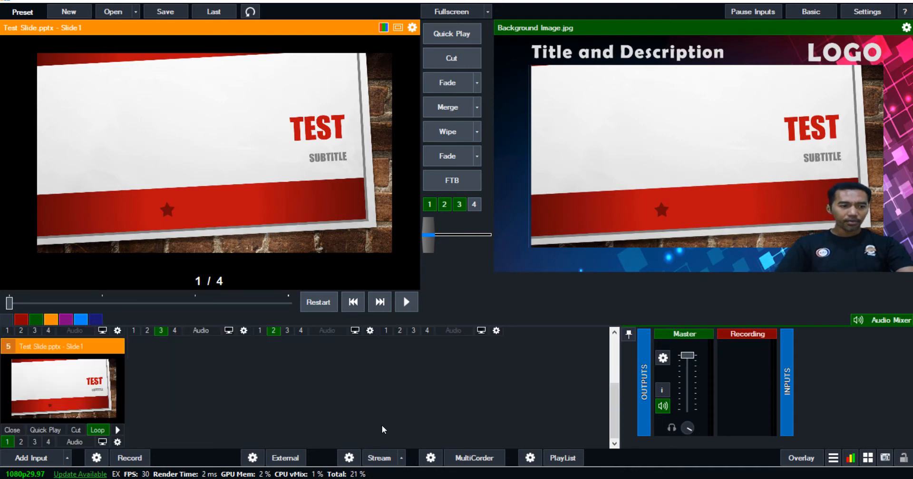
- Examine the audio devices available for an Audio Input without adding one
click(55, 459)
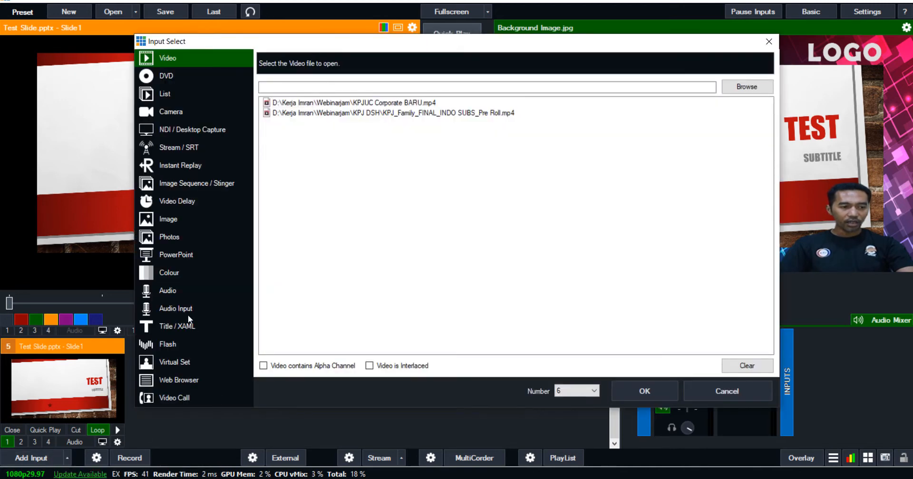
click(186, 311)
click(464, 66)
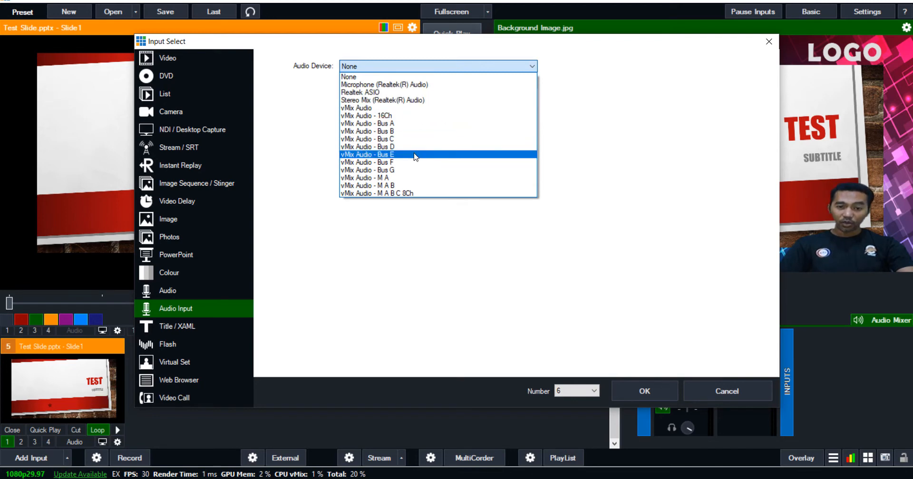
click(512, 271)
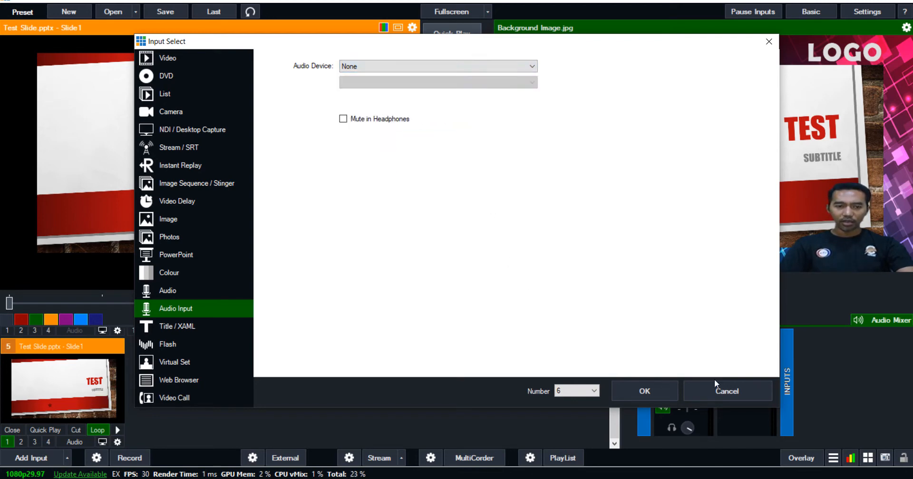
click(714, 395)
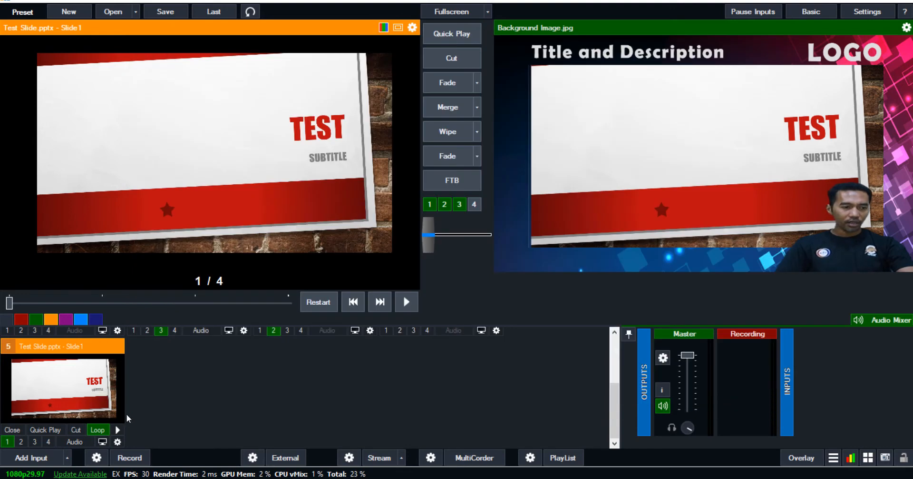
- Browse the Title/XAML template categories for a new input, including GT Title, GT Ticker, GT Social and Social
click(57, 458)
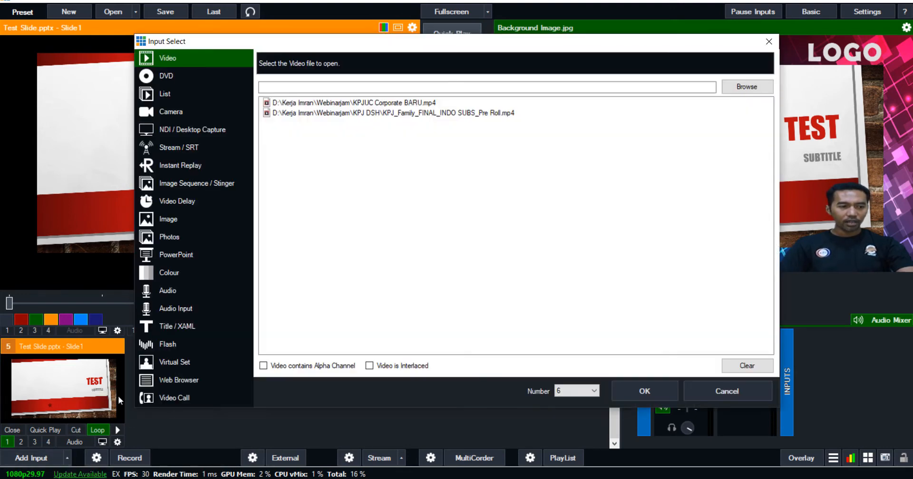
click(181, 326)
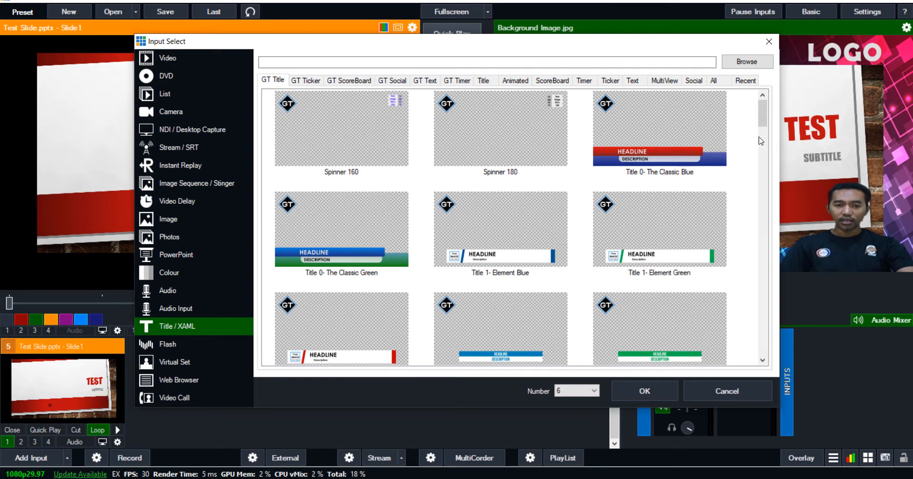
mouse_move(763, 117)
mouse_down()
mouse_move(770, 331)
mouse_move(768, 102)
mouse_up()
click(314, 81)
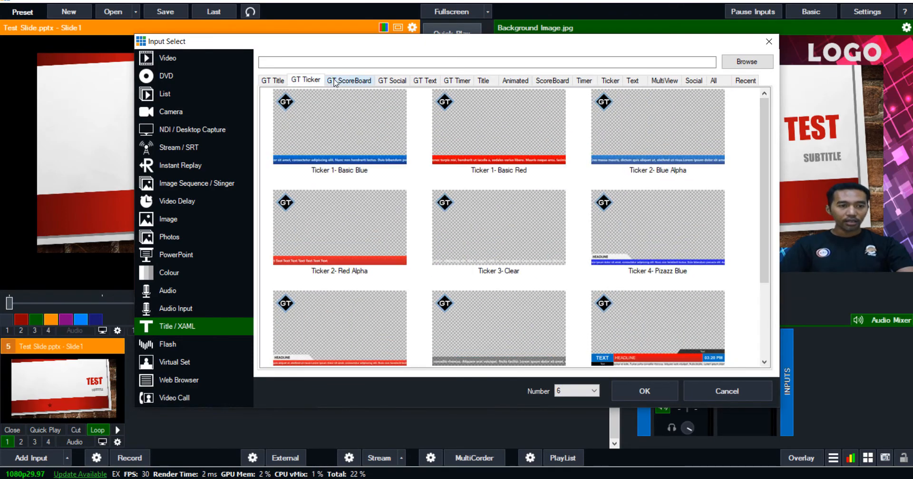
click(336, 82)
click(385, 82)
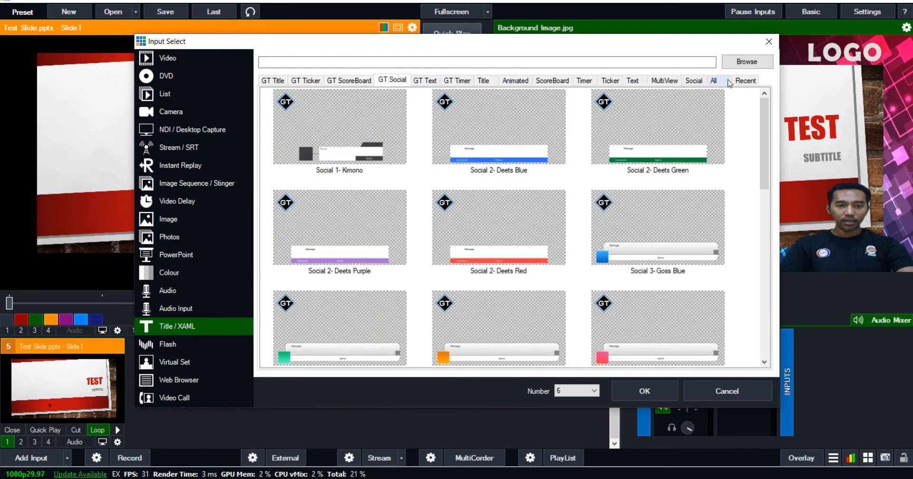
click(720, 81)
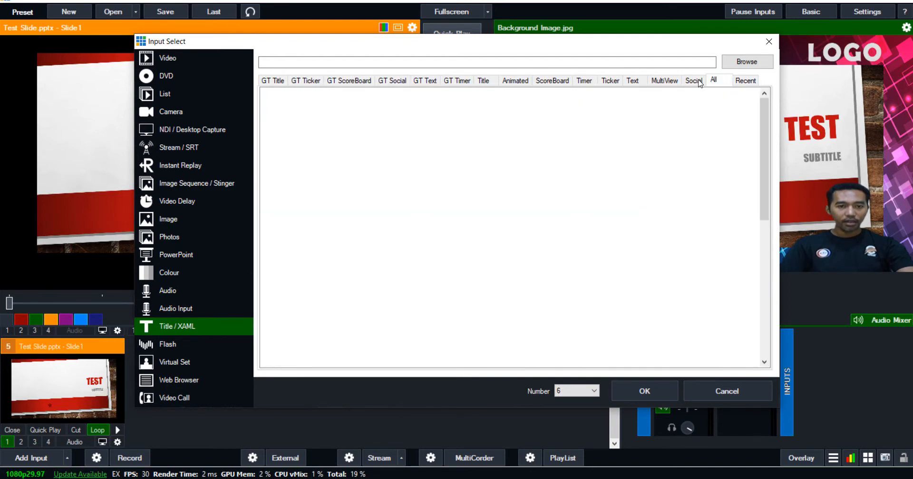
click(695, 81)
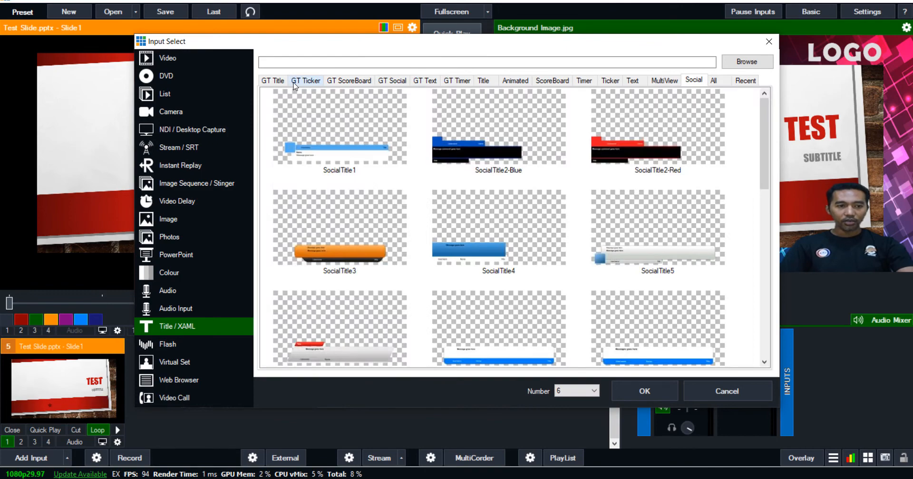
scroll(514, 217, down, 6)
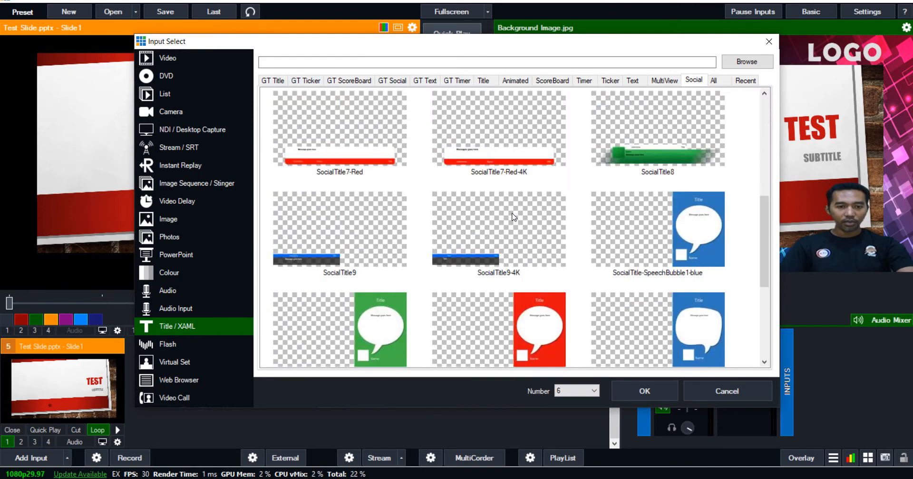
- Add the GT Title template Title 0- The Classic Blue as a new input and show it in preview
click(275, 81)
click(658, 167)
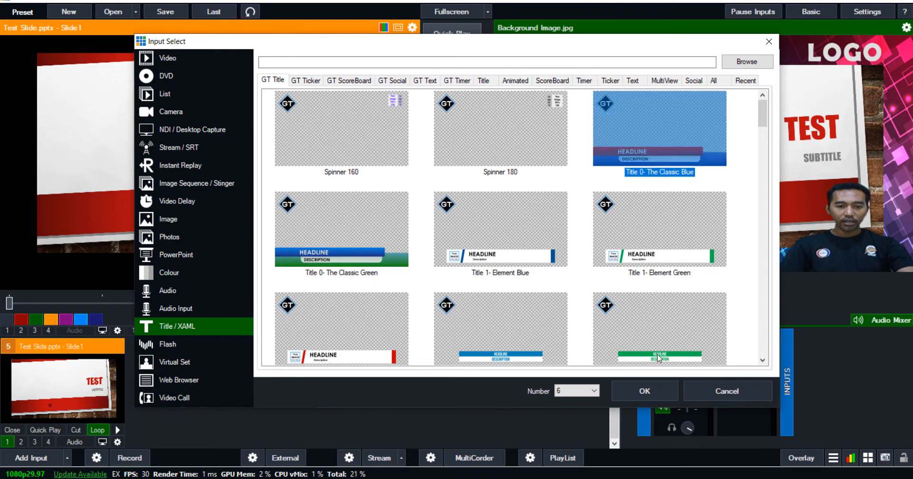
click(656, 389)
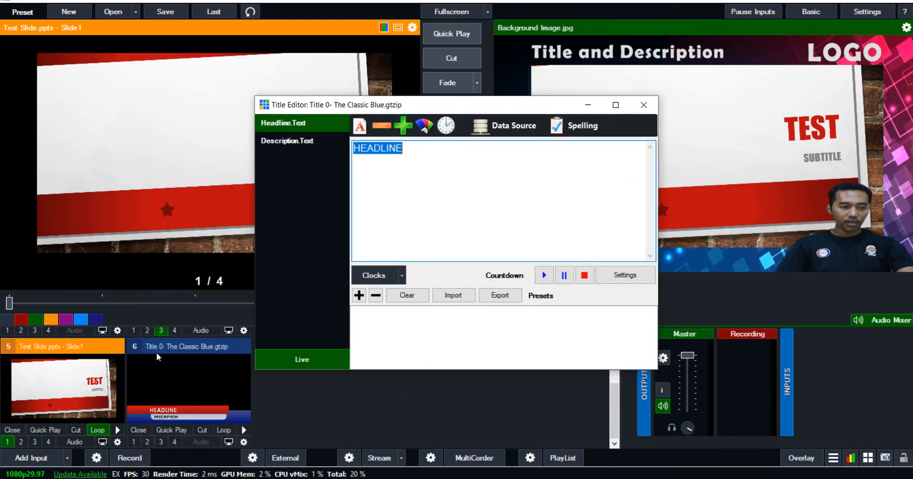
click(190, 377)
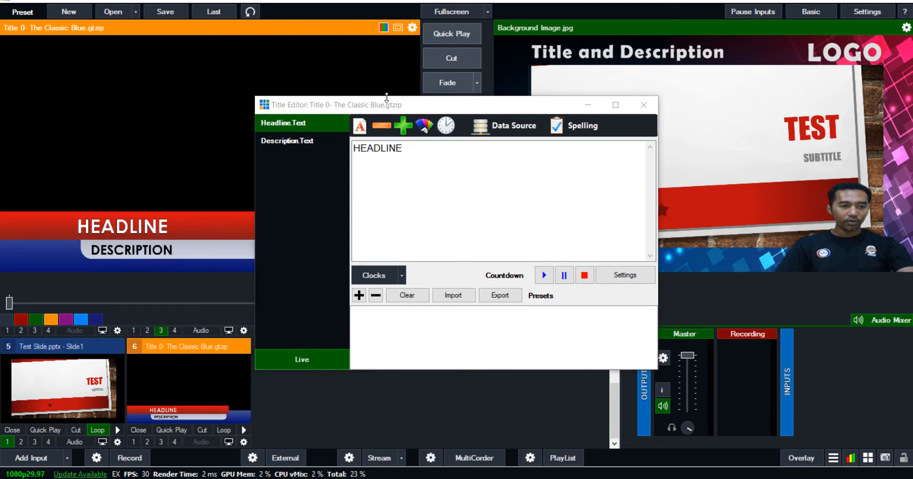
- Move the Title Editor clear of the preview's title and replace the Headline text with "Going live in"
drag(387, 102, 481, 88)
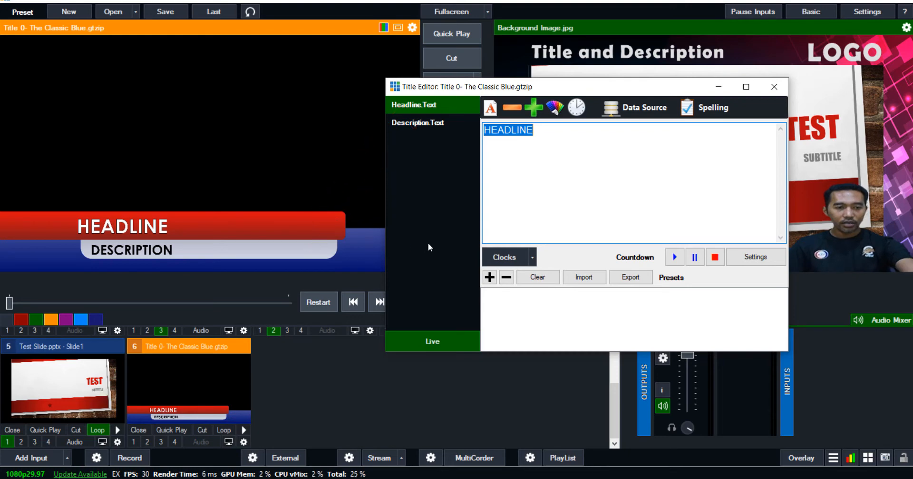
click(533, 135)
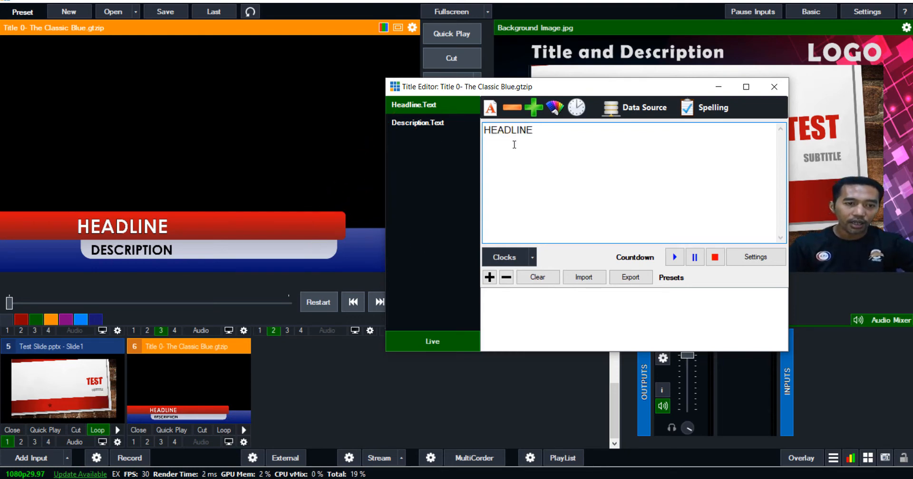
drag(535, 134, 482, 150)
text(Go)
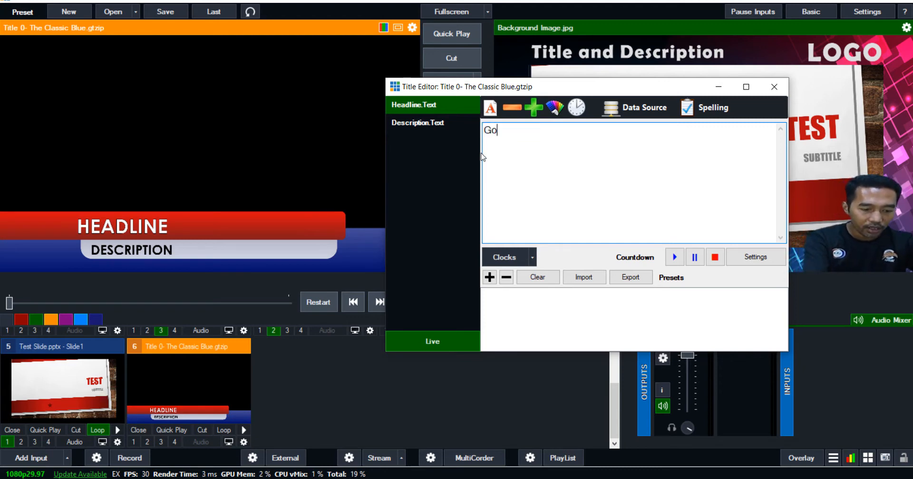
text(ing live in)
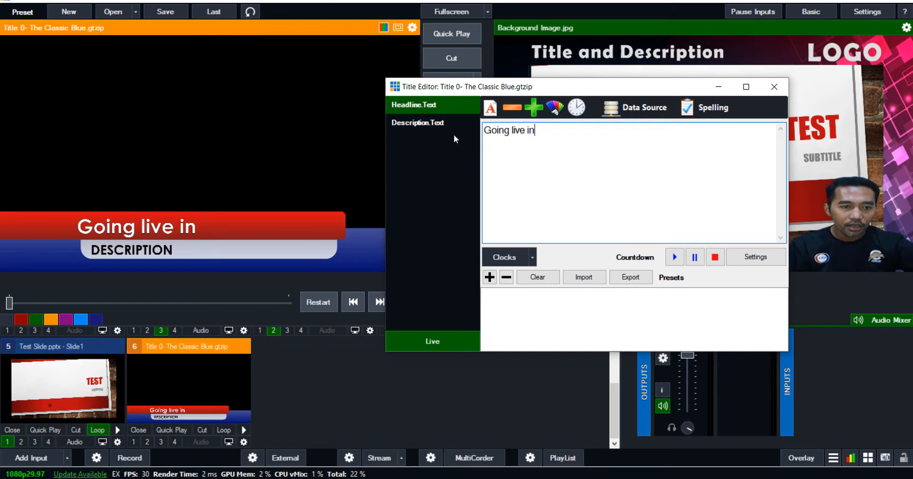
- Replace the Description text with the Countdown to Time clock {0:3:00 PM|HH:mm:ss}
click(438, 124)
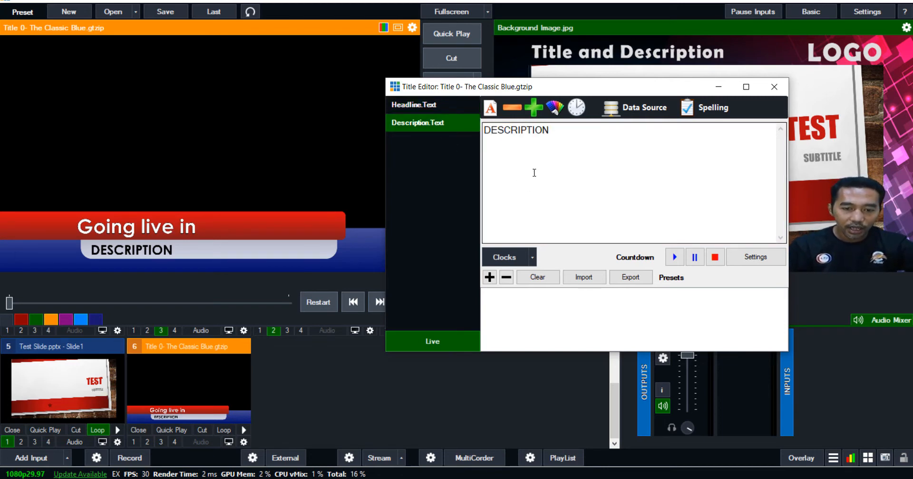
drag(567, 141, 490, 143)
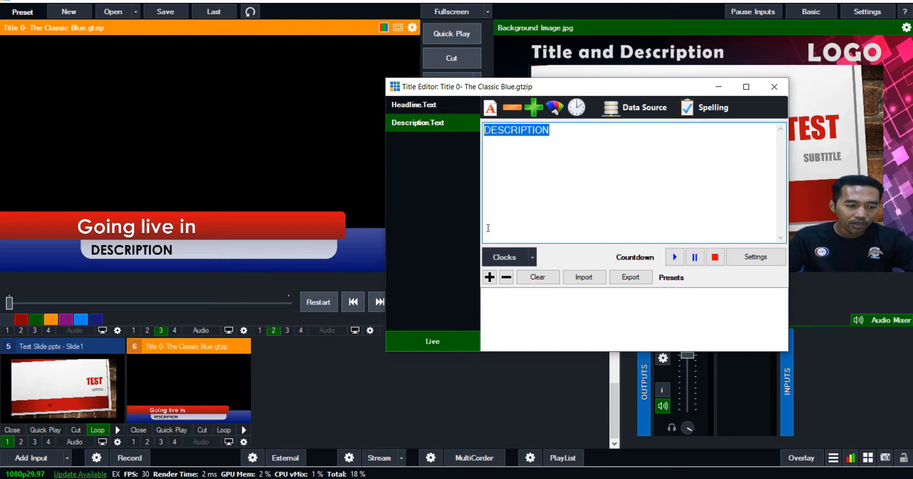
click(532, 257)
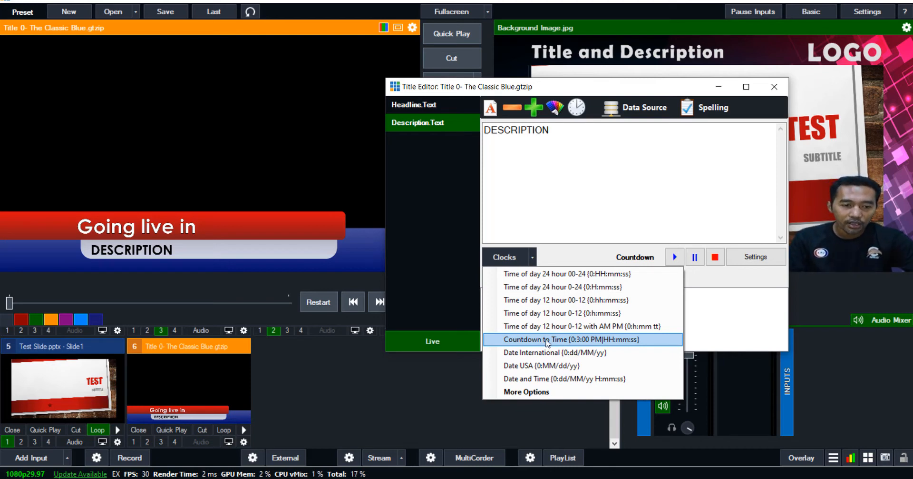
click(547, 339)
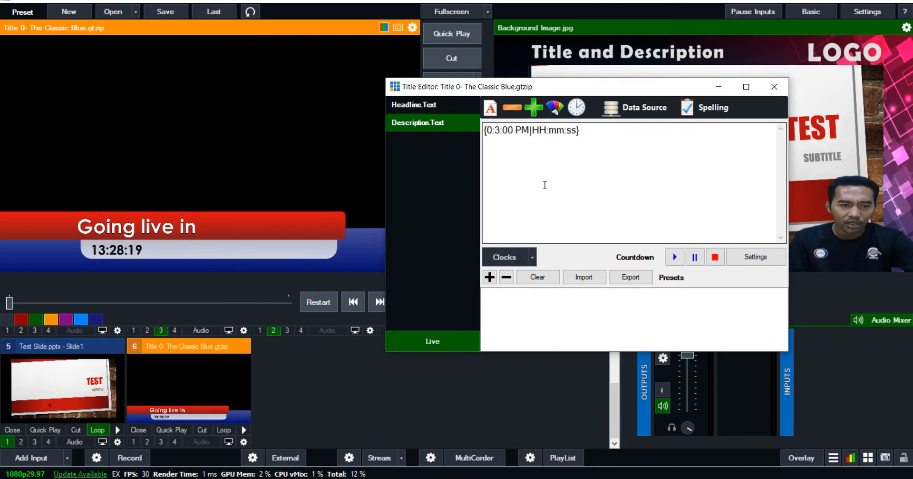
- Set the Description countdown's target time to 1:40 AM and close the Title Editor
click(497, 131)
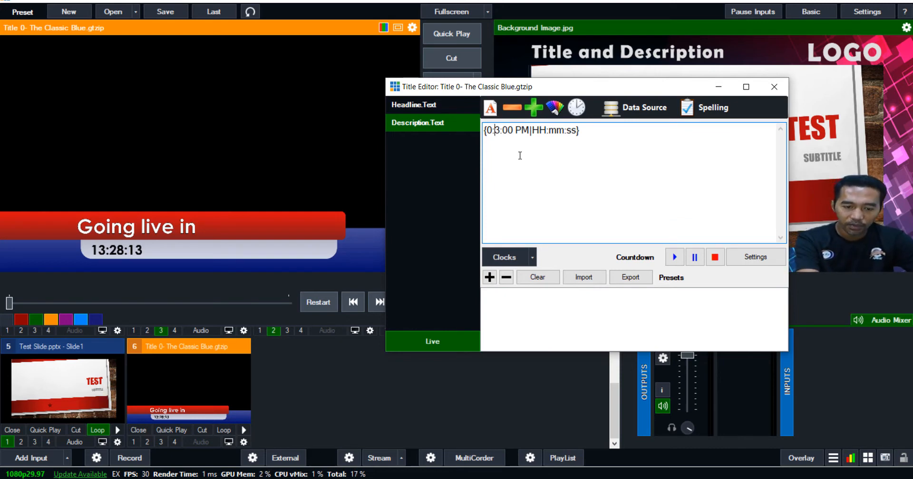
text(:)
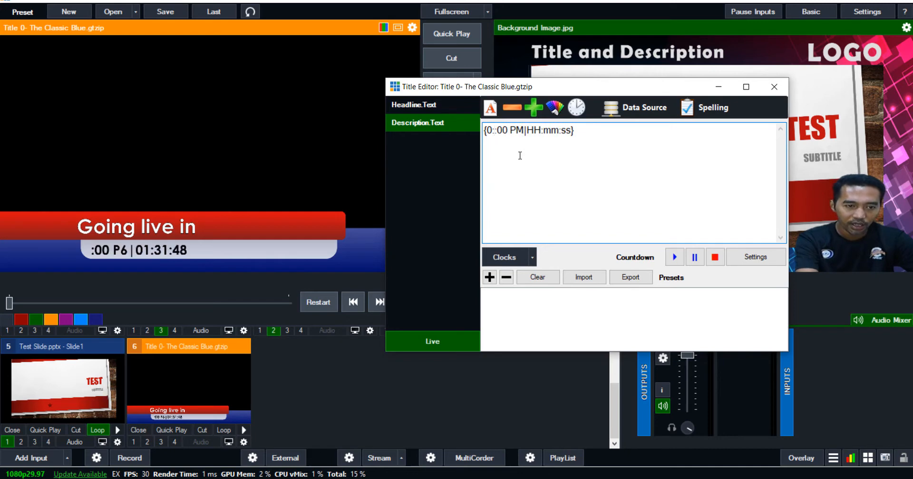
text(1)
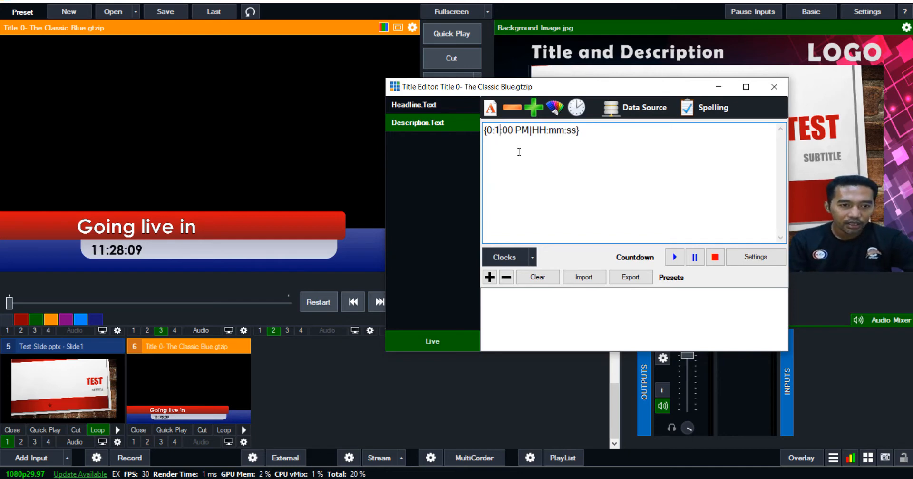
key(Right)
key(Delete)
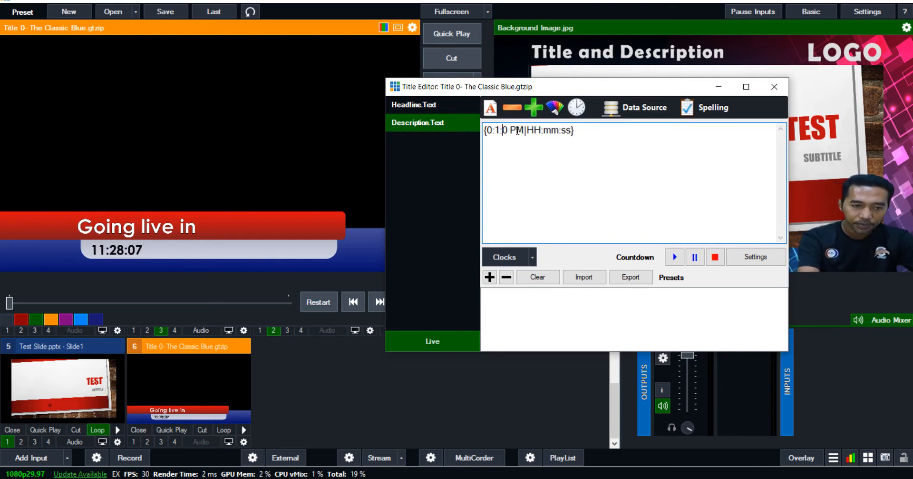
text(35)
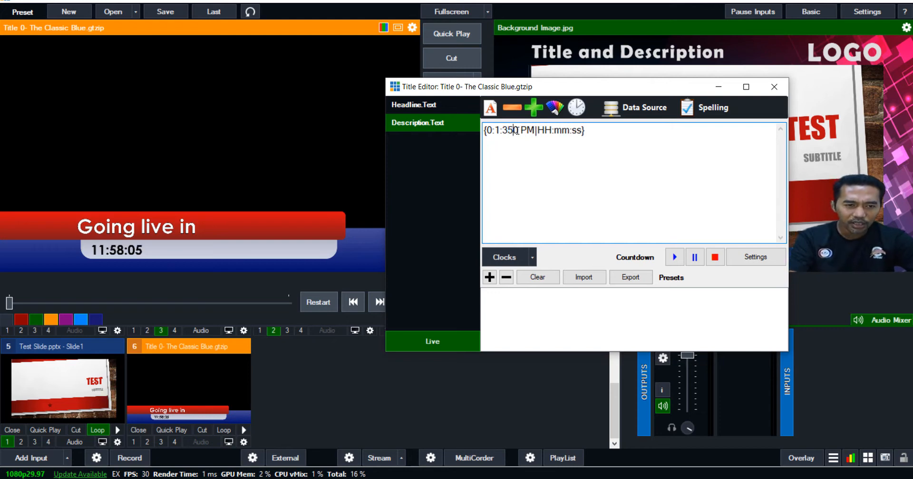
key(Delete)
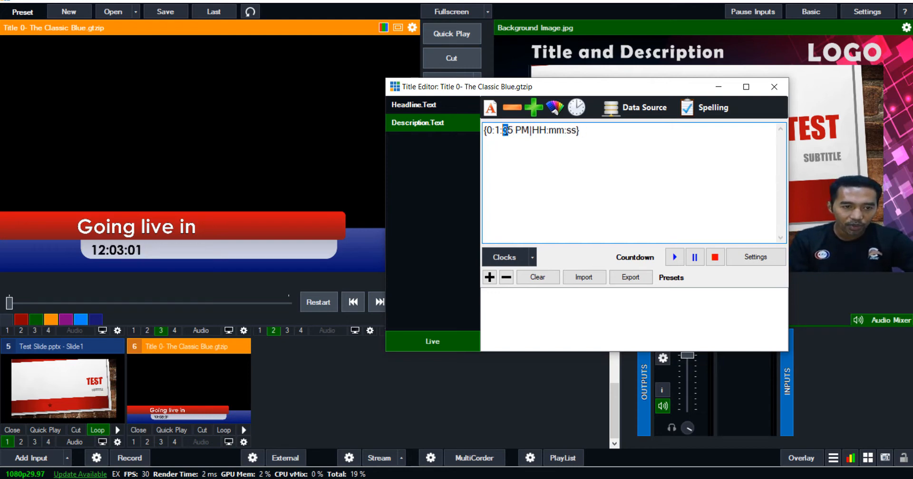
click(511, 131)
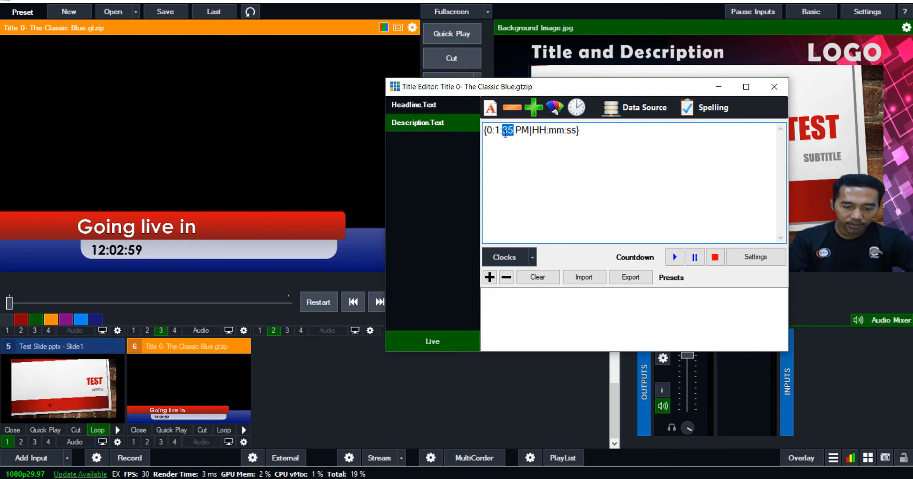
text(40 )
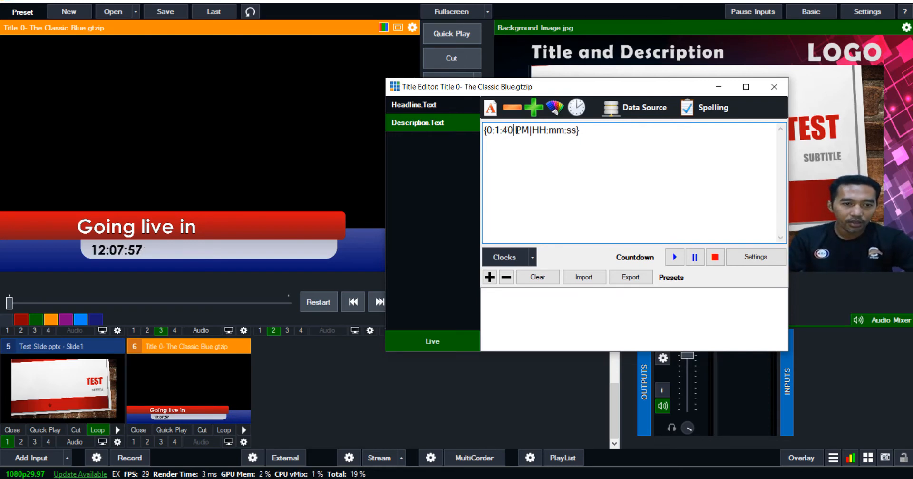
text(A)
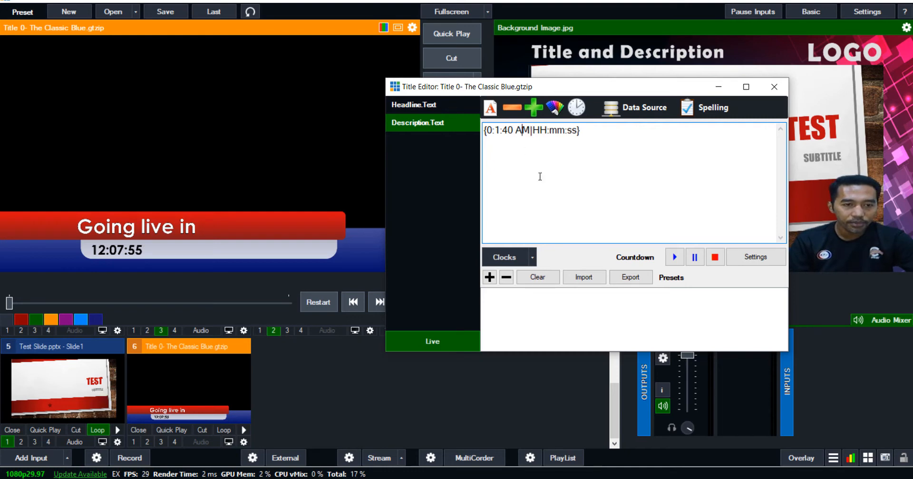
click(775, 88)
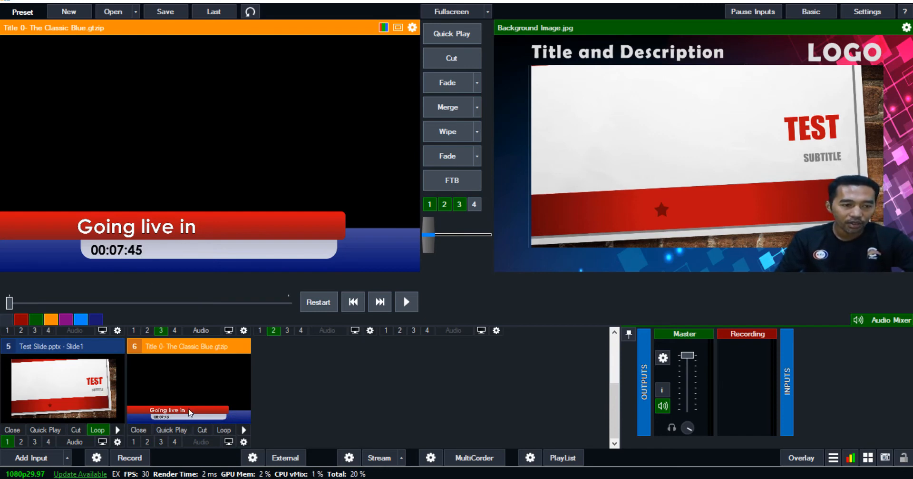
- Show the Classic Blue countdown title over the output on overlay channel 4
scroll(295, 412, up, 2)
scroll(295, 410, down, 2)
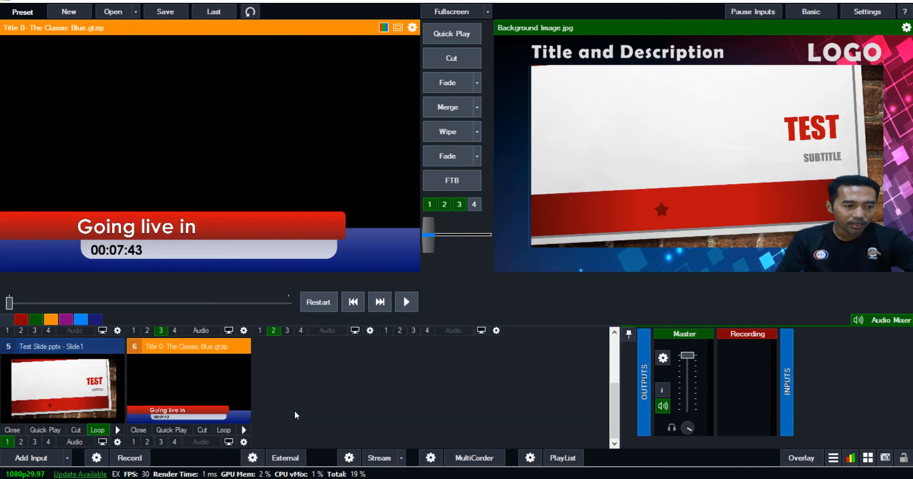
click(175, 442)
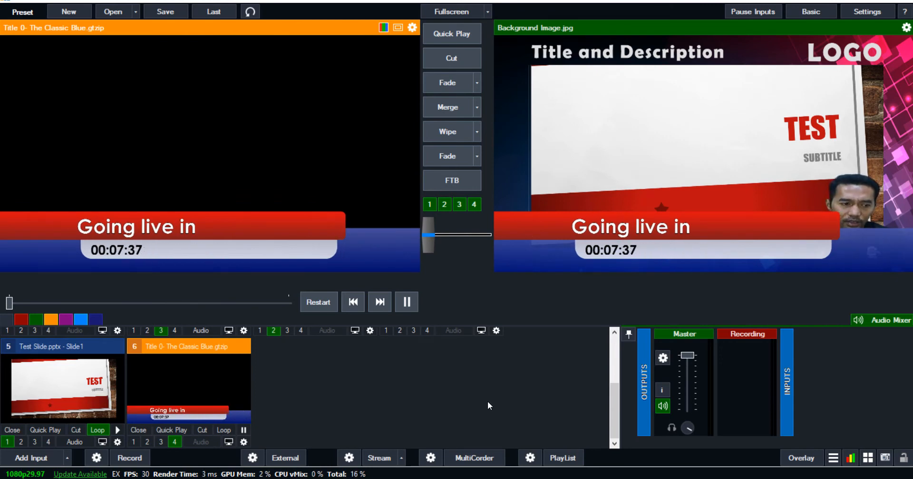
- Put the countdown title on overlay channel 3 and the camera on overlay channel 4 so the camera appears in front
scroll(488, 405, up, 2)
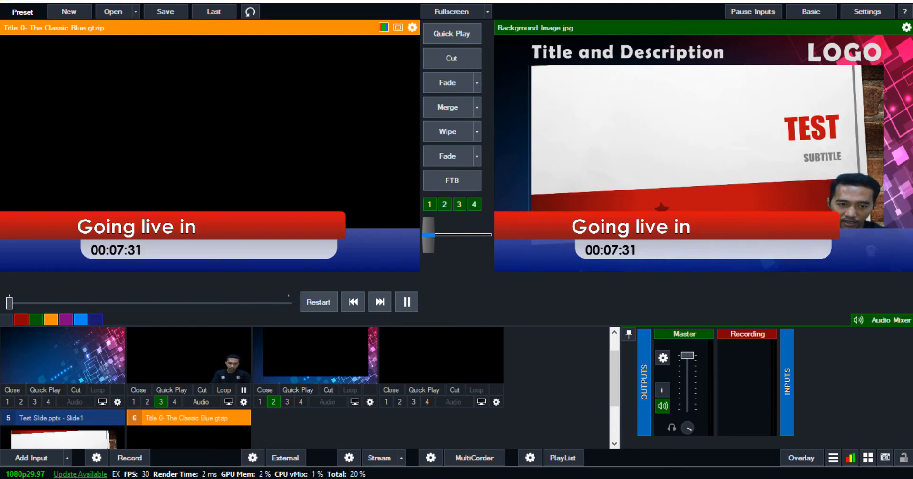
scroll(204, 395, down, 1)
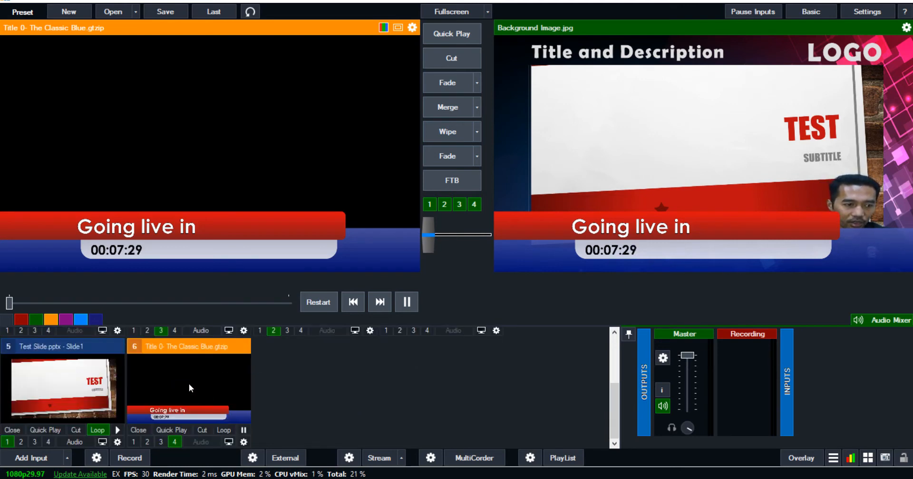
click(163, 439)
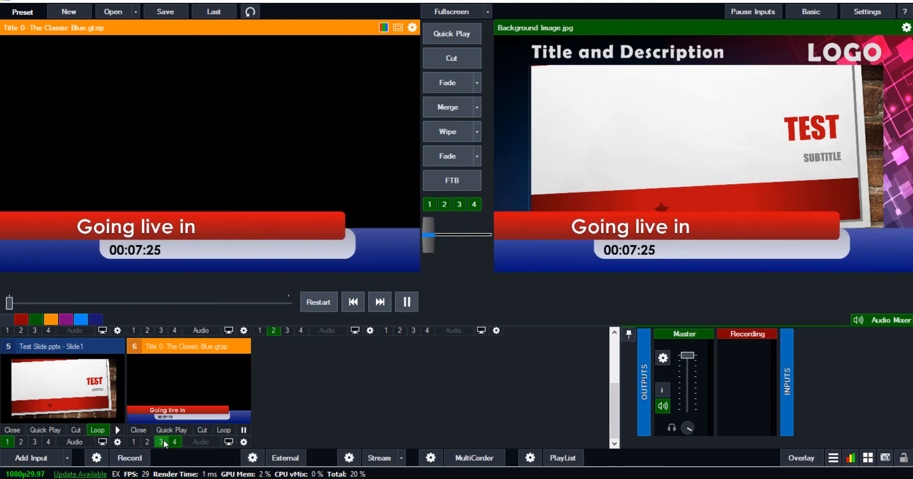
scroll(304, 415, up, 1)
click(176, 401)
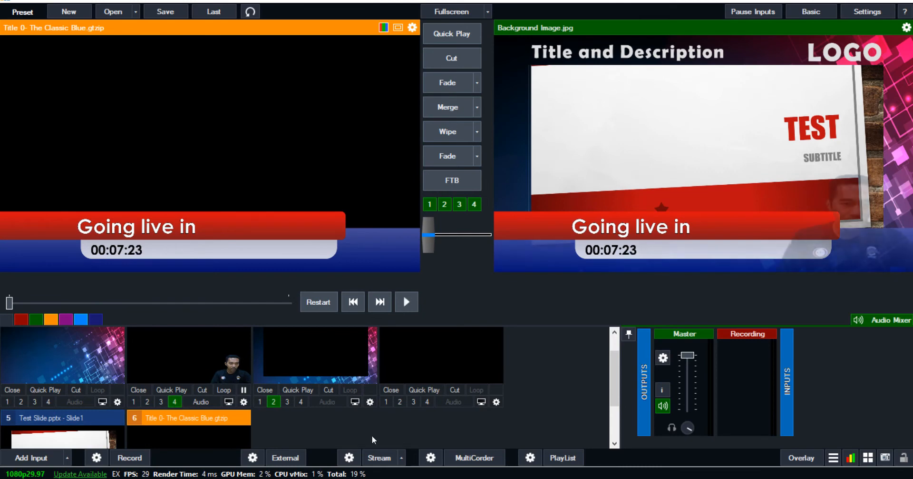
scroll(414, 428, down, 1)
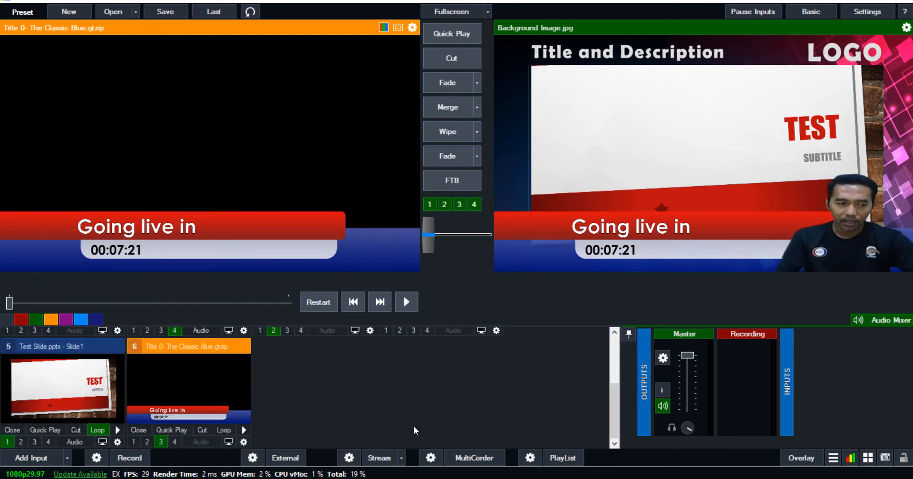
- Toggle the countdown title on overlay channel 3 off and on, leaving it hidden from the output
click(162, 441)
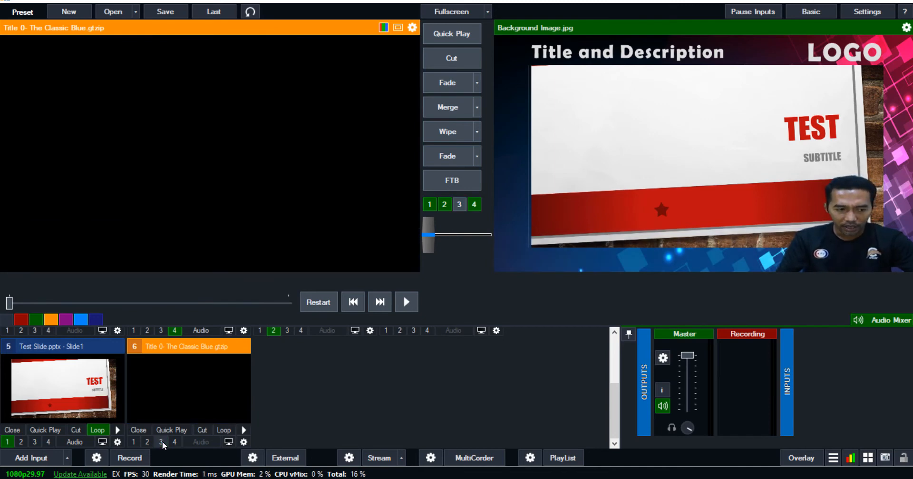
click(162, 441)
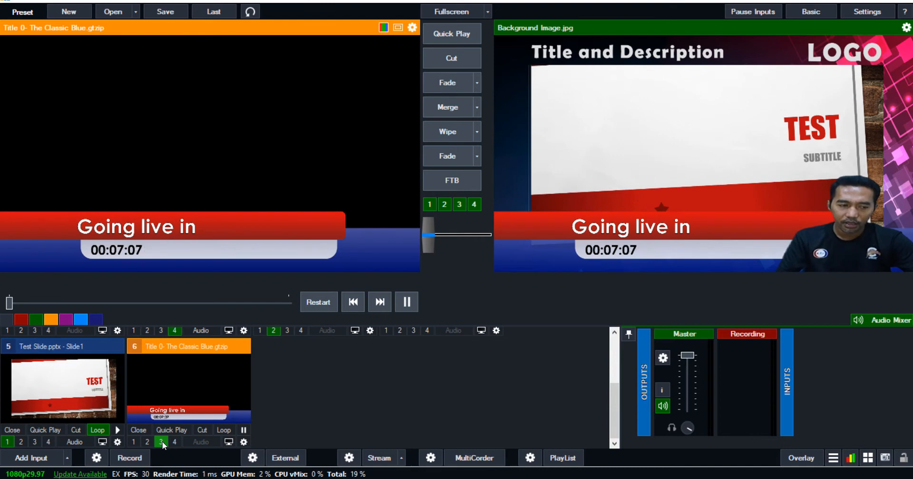
click(161, 441)
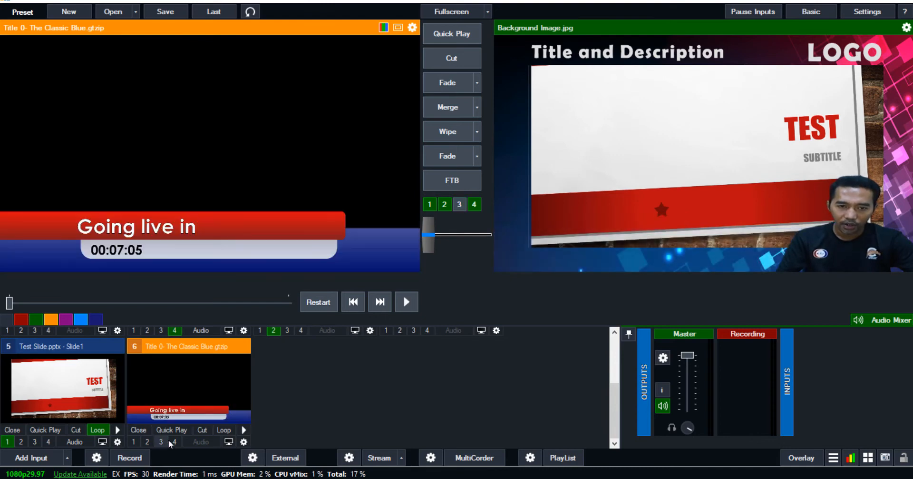
scroll(472, 361, up, 2)
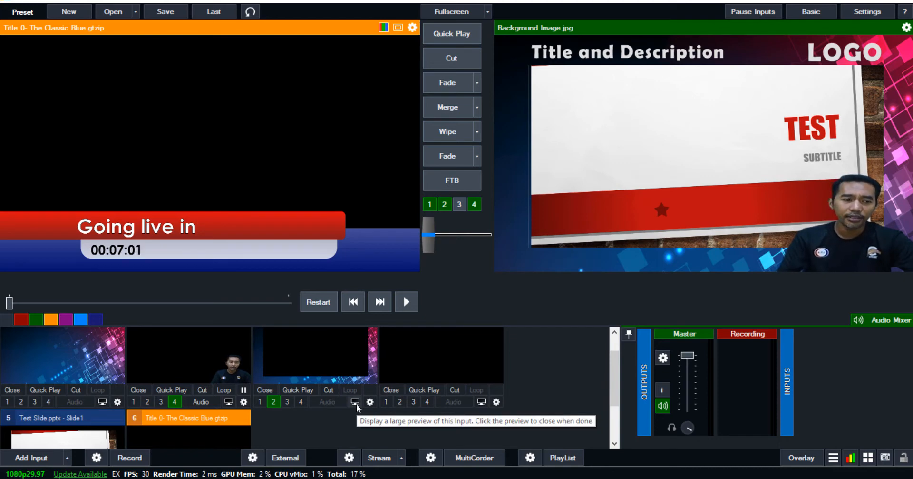
scroll(319, 417, down, 2)
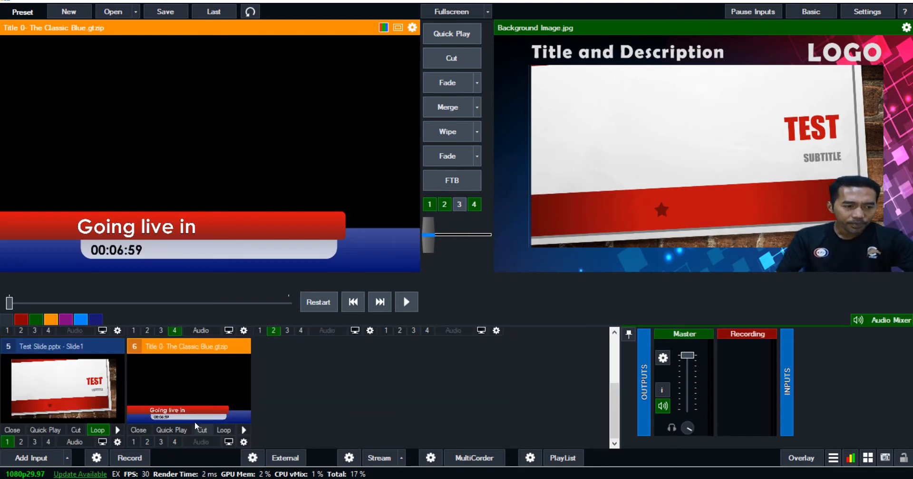
click(52, 459)
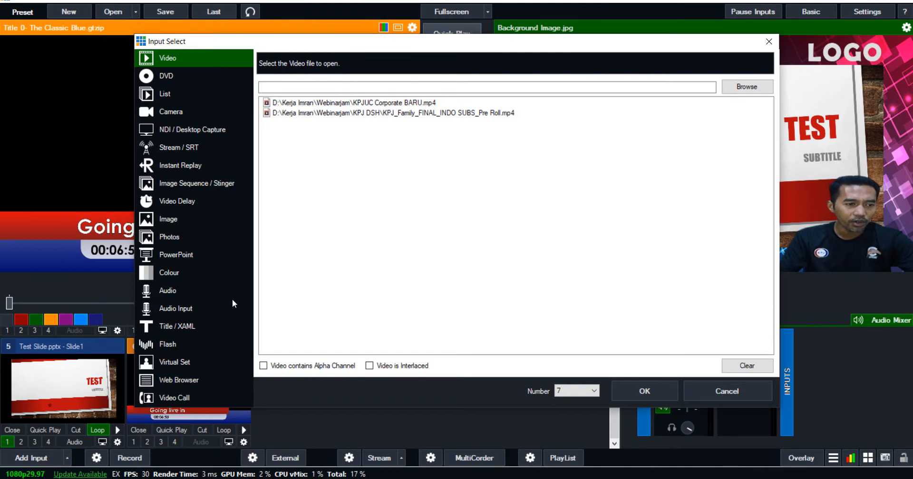
click(715, 393)
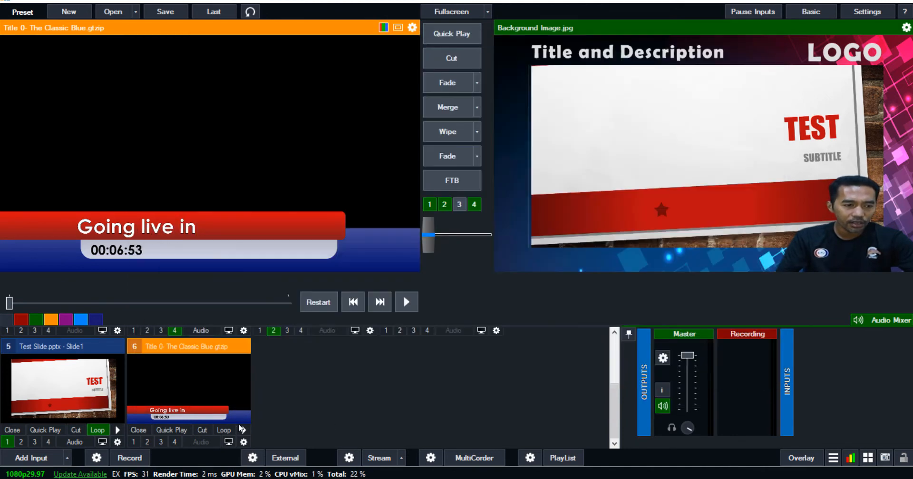
scroll(337, 405, up, 1)
scroll(335, 406, down, 1)
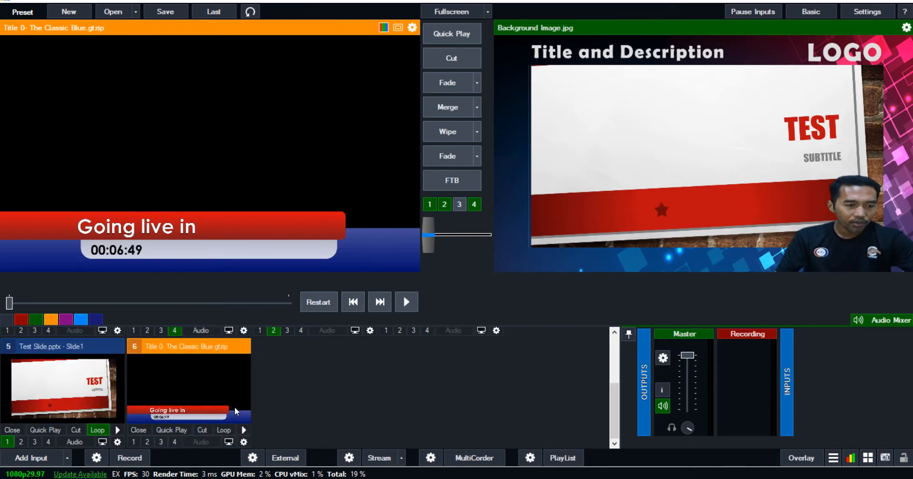
- Add the GT Ticker title "Ticker 6- Super News" as input 7
click(53, 457)
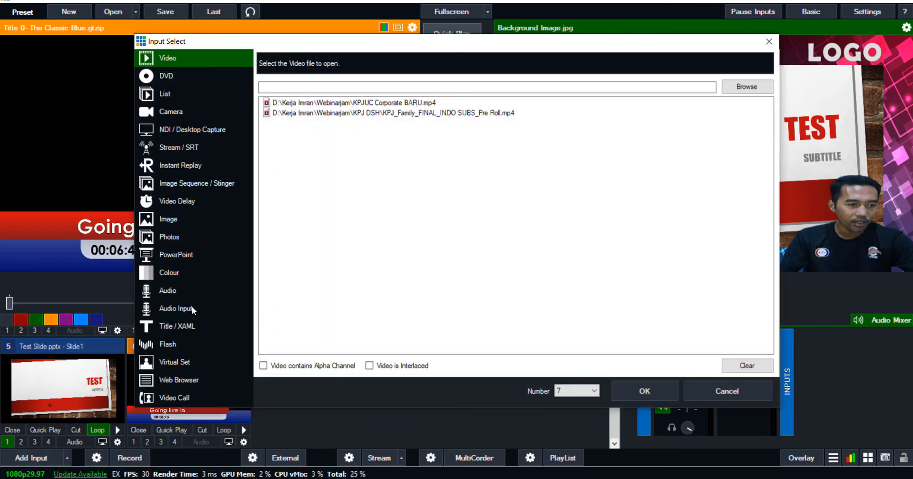
click(180, 326)
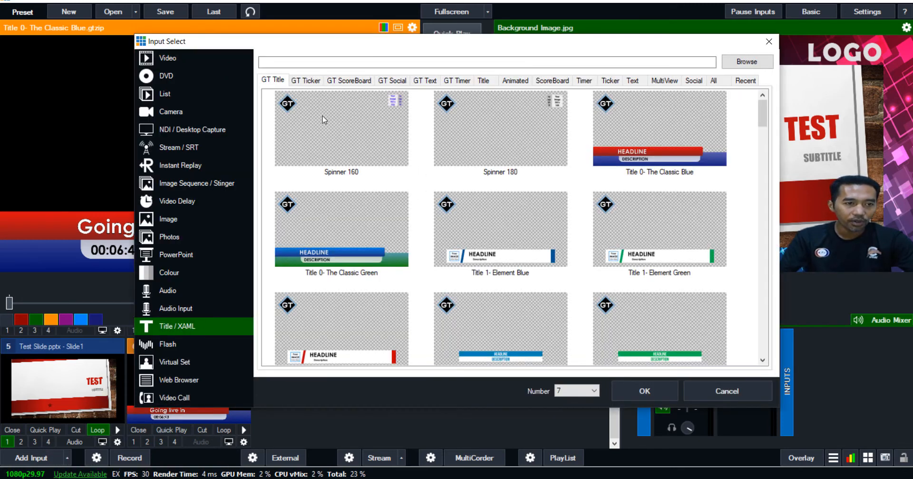
click(307, 81)
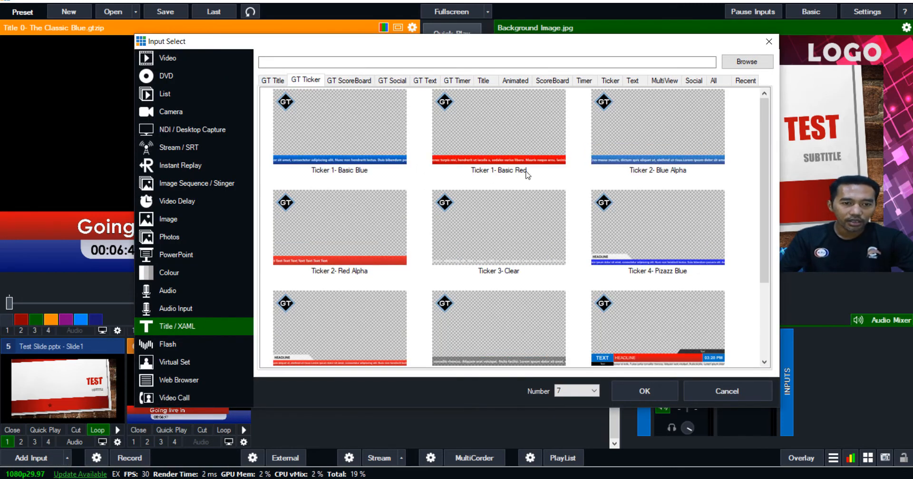
scroll(627, 261, down, 2)
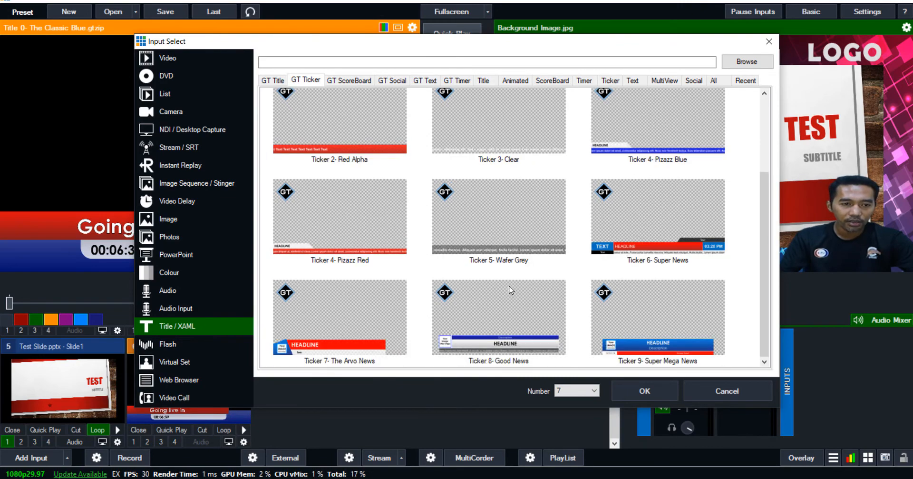
scroll(395, 222, up, 3)
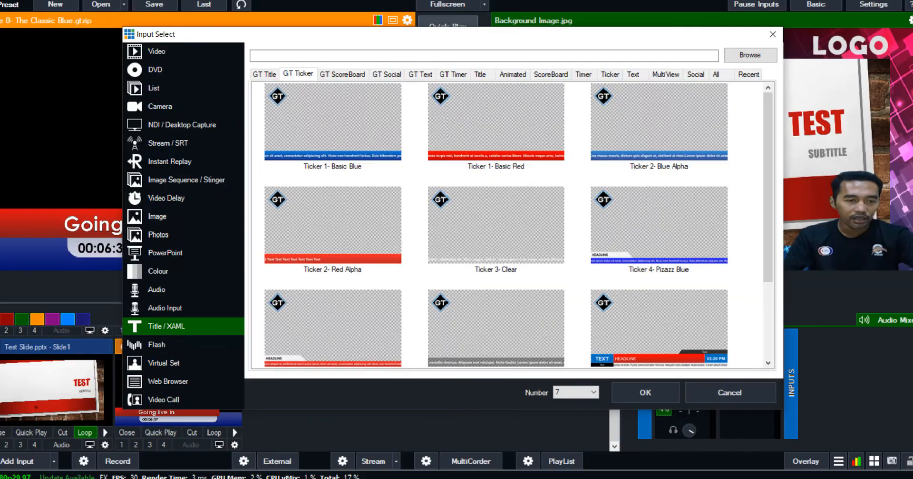
scroll(673, 236, down, 3)
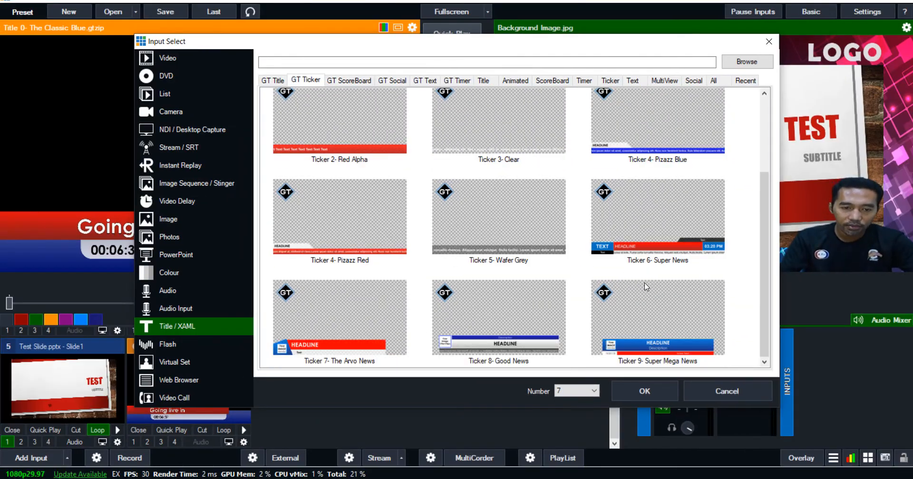
click(643, 252)
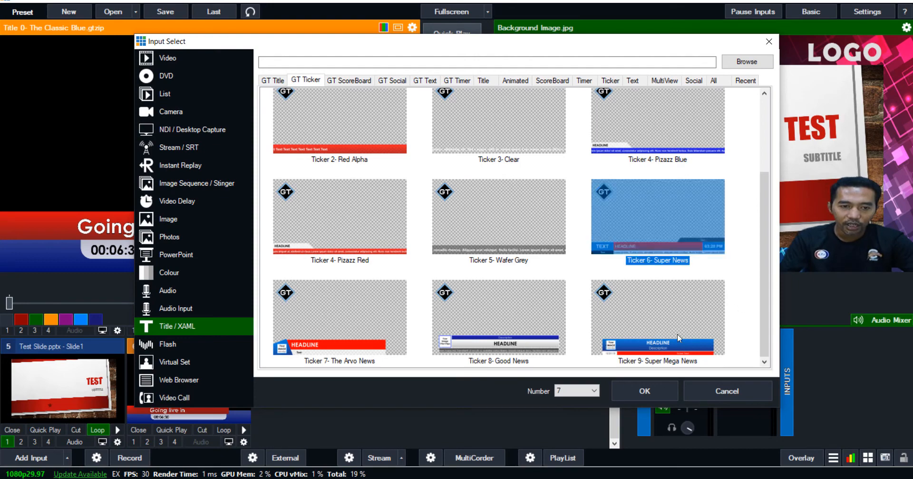
click(645, 390)
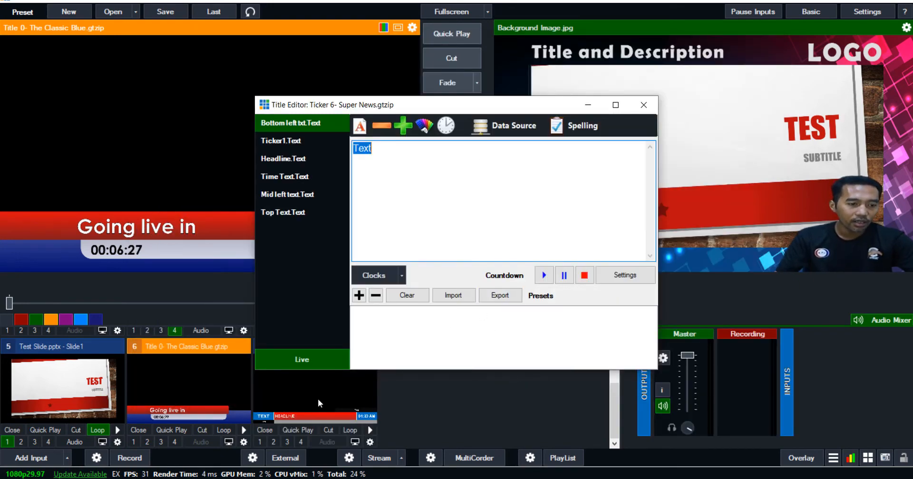
- Load the Super News ticker into the preview and move its Title Editor clear of the preview
click(317, 397)
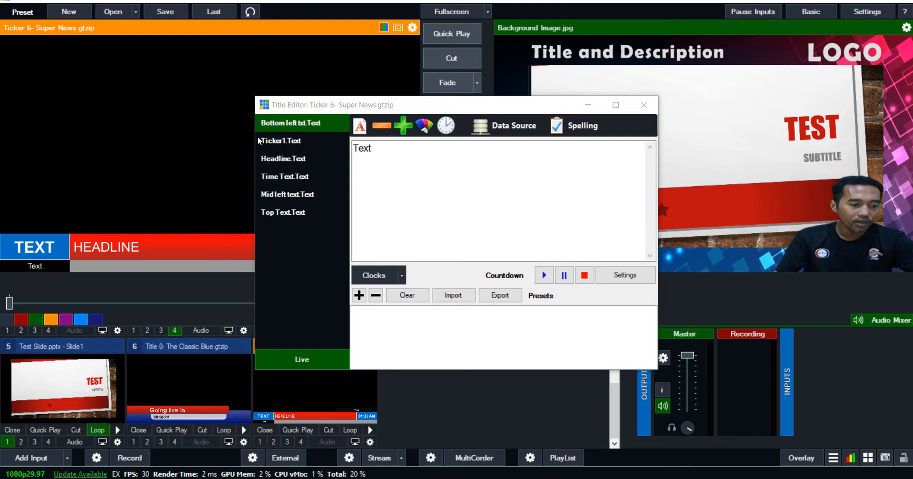
click(403, 100)
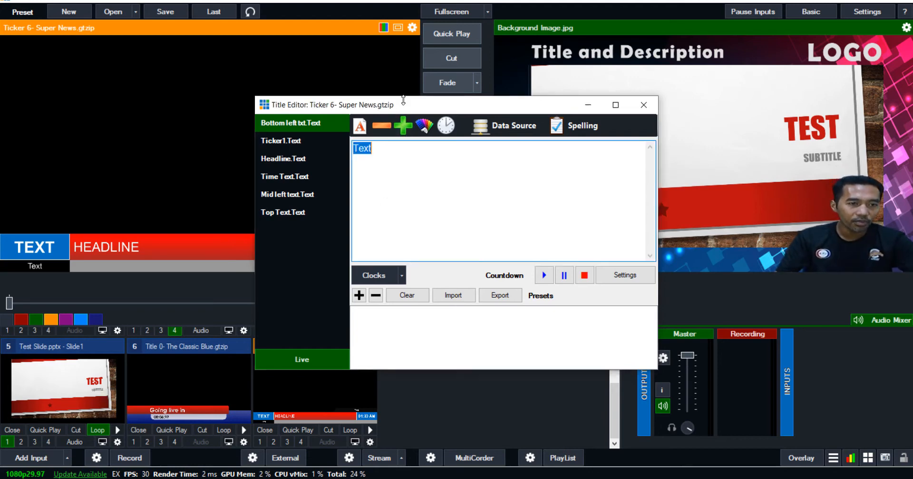
drag(403, 110, 598, 72)
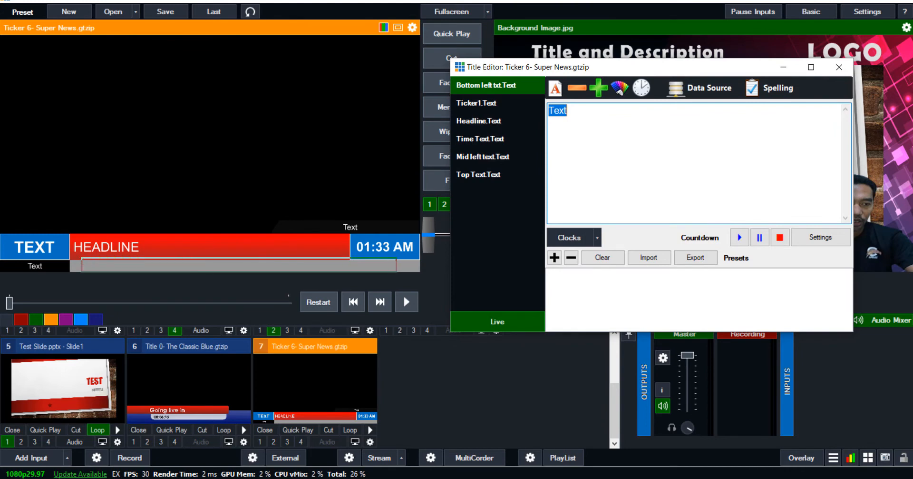
- Review the ticker's Ticker1, Headline, Time, Mid left and Top text fields and close the Title Editor
click(476, 103)
click(480, 121)
click(484, 139)
click(484, 156)
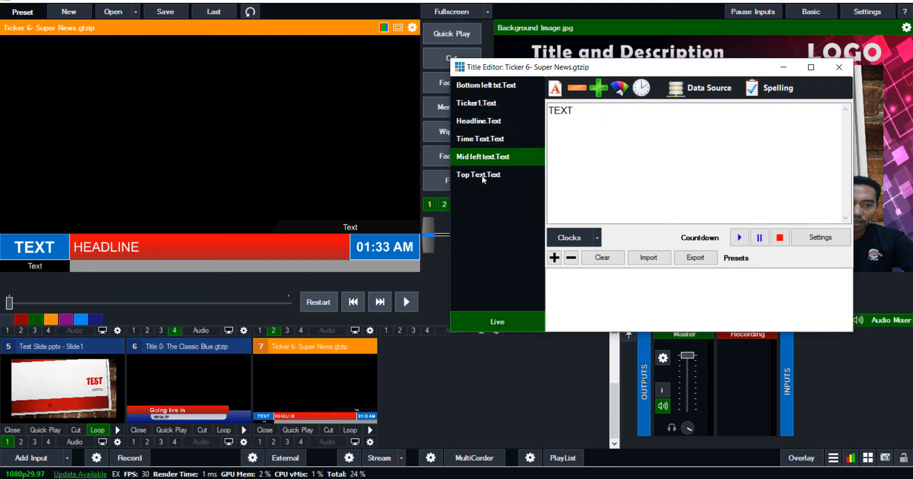
click(482, 175)
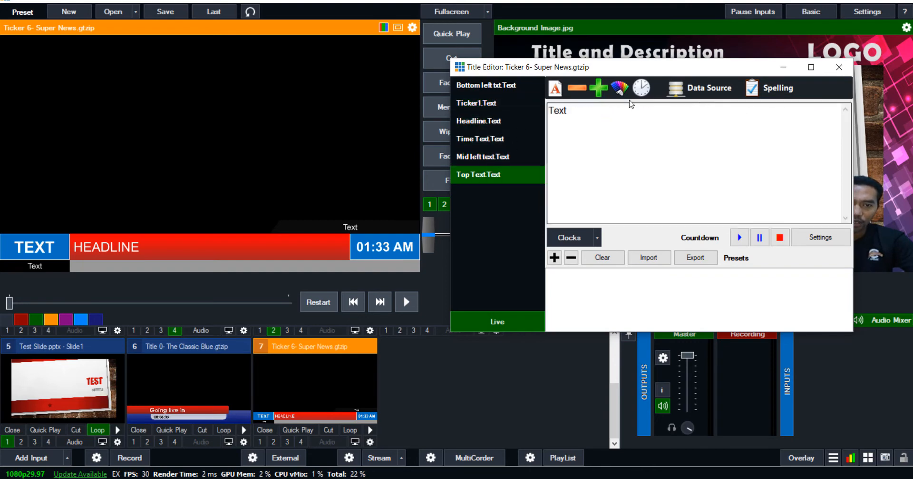
click(837, 67)
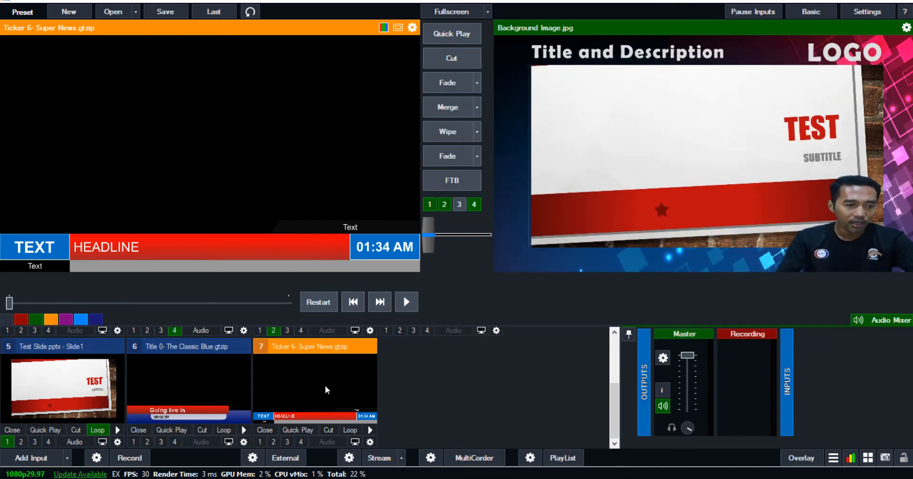
- Show the Super News ticker over the output on overlay channel 4
click(301, 441)
scroll(500, 413, up, 1)
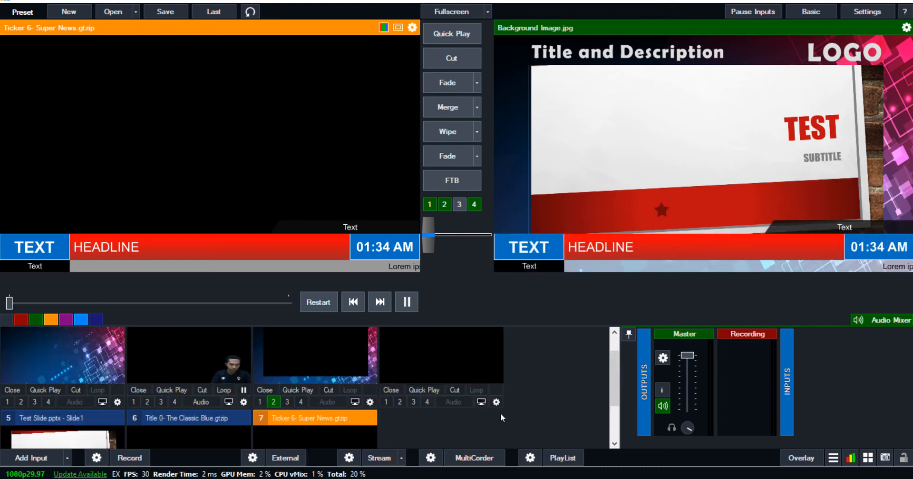
- Raise the camera picture to a Pan Y of about -0.135 in its position settings to make room for the ticker
click(225, 364)
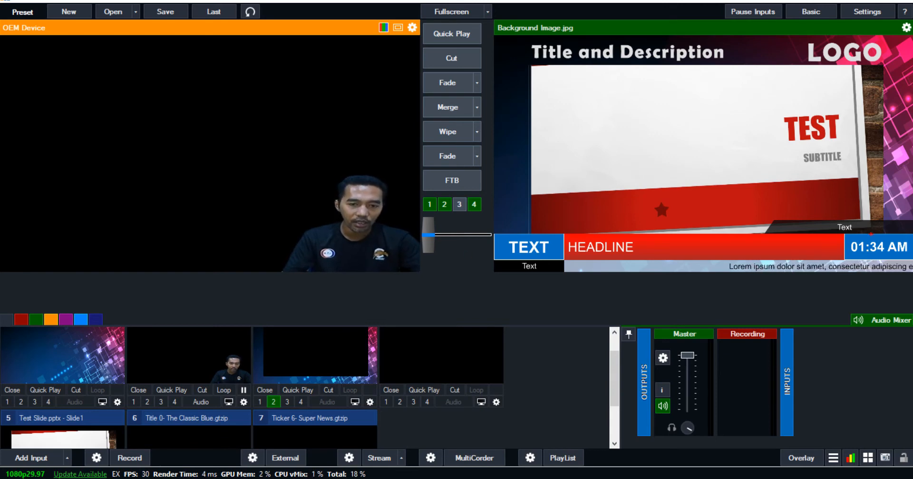
drag(841, 204, 912, 273)
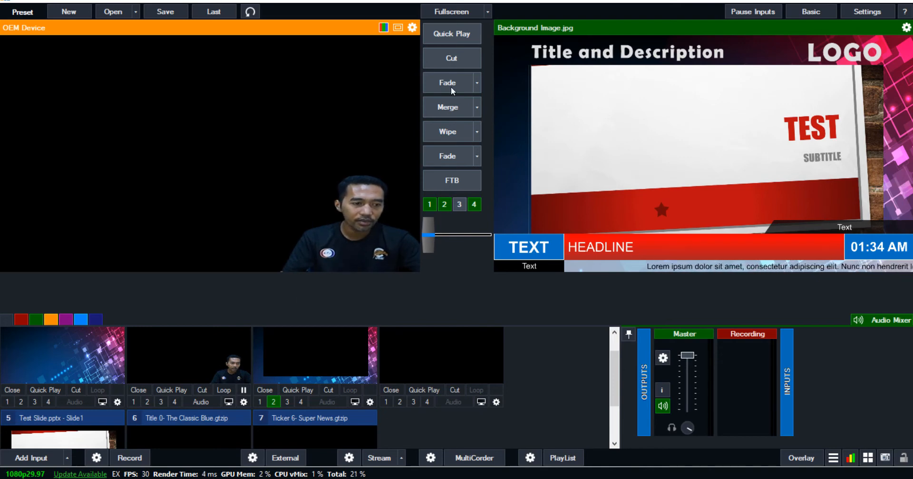
click(412, 27)
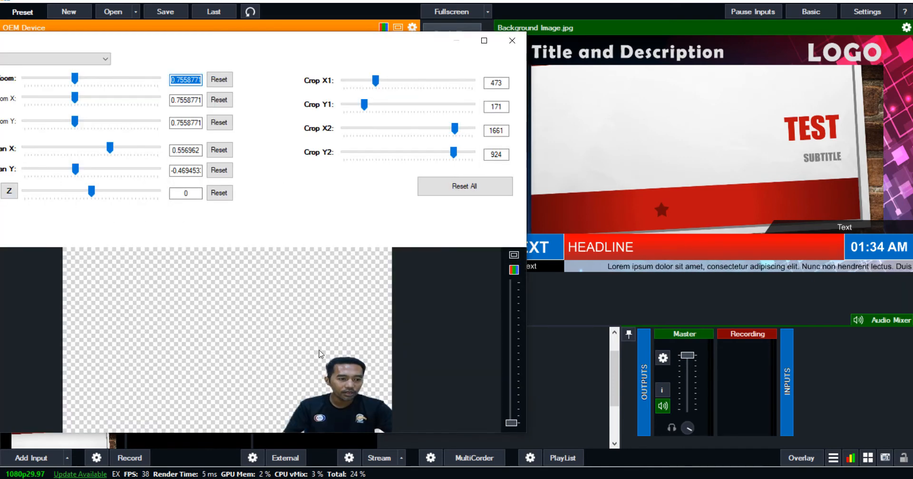
drag(342, 397, 342, 366)
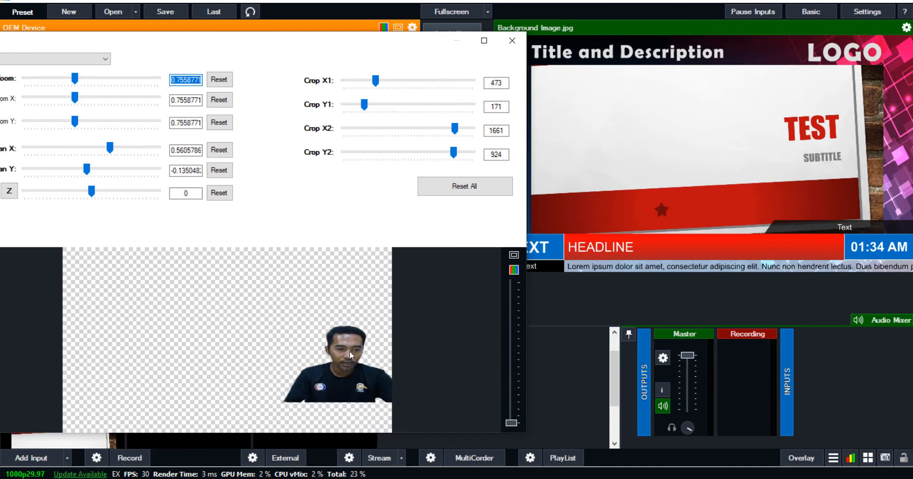
click(512, 41)
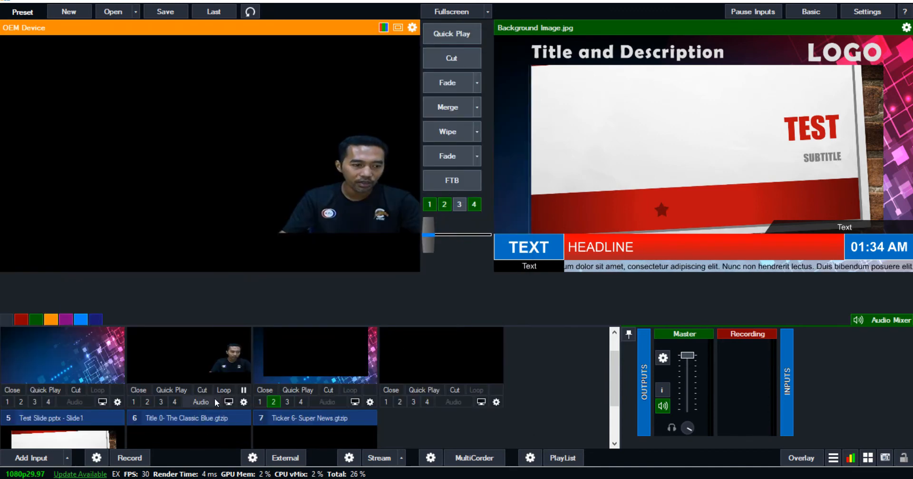
- Put the camera on overlay channel 4 and the Super News ticker on overlay channel 3
click(174, 401)
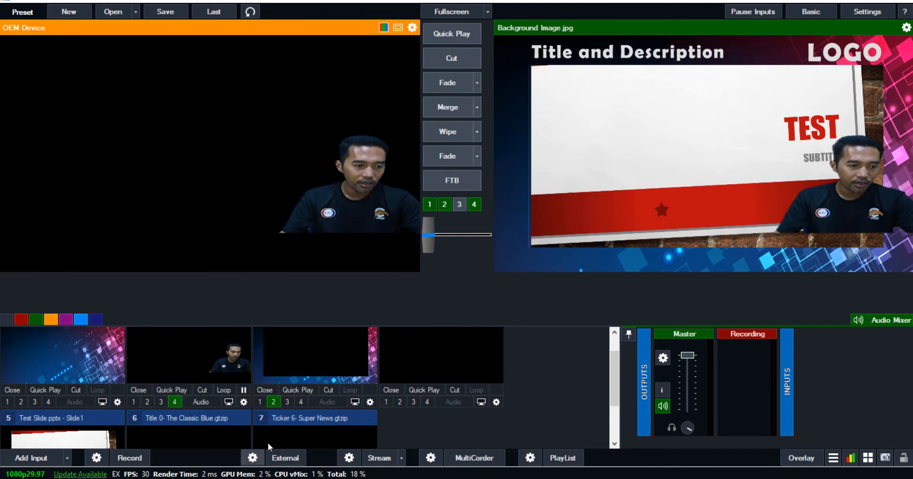
scroll(262, 442, down, 1)
click(287, 442)
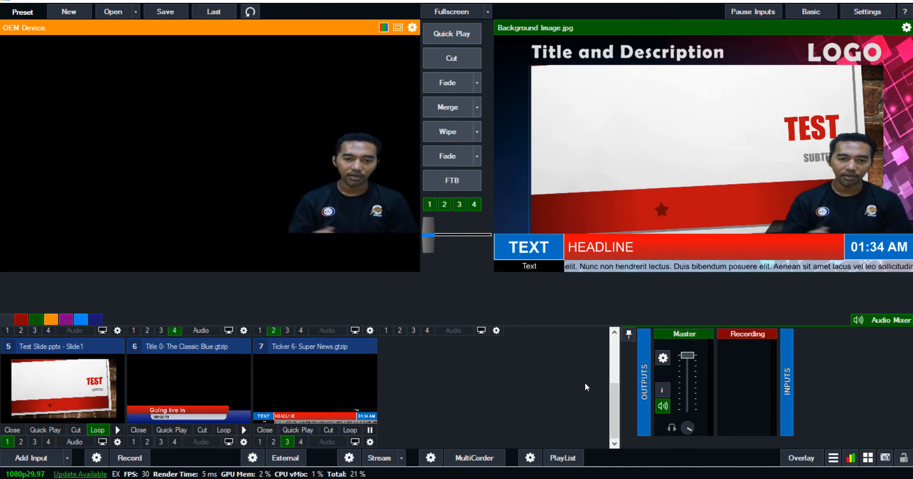
- Load the Test Slide.pptx input into the preview and advance the presentation to slide 4
click(82, 377)
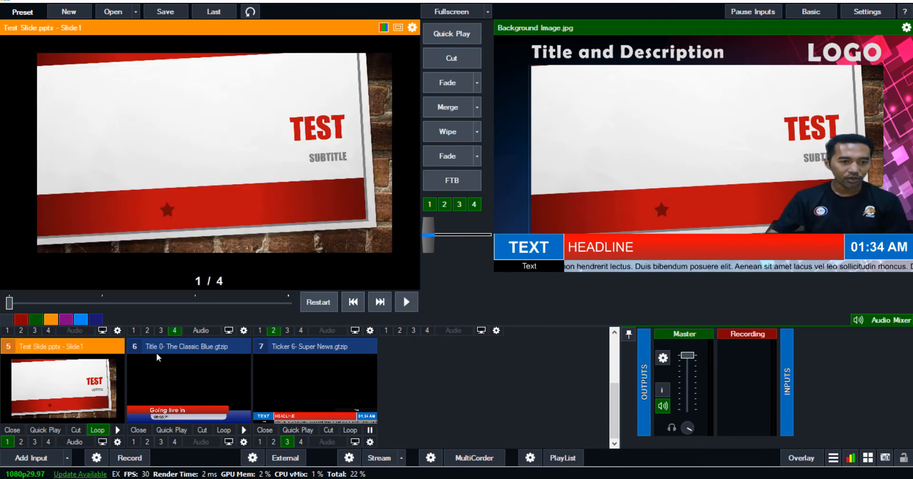
click(379, 303)
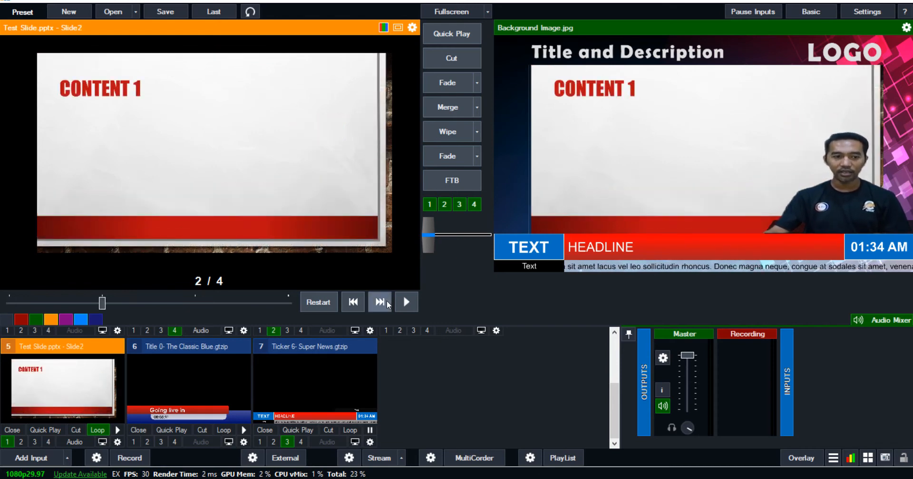
click(386, 304)
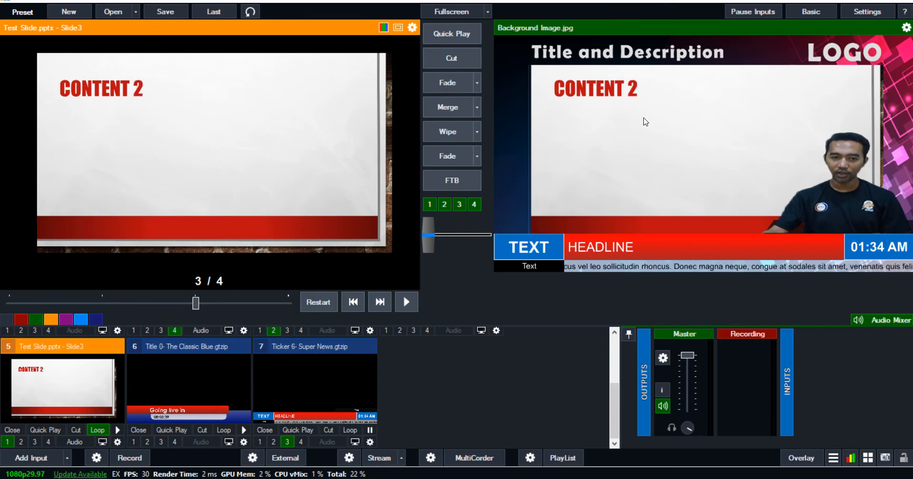
click(383, 302)
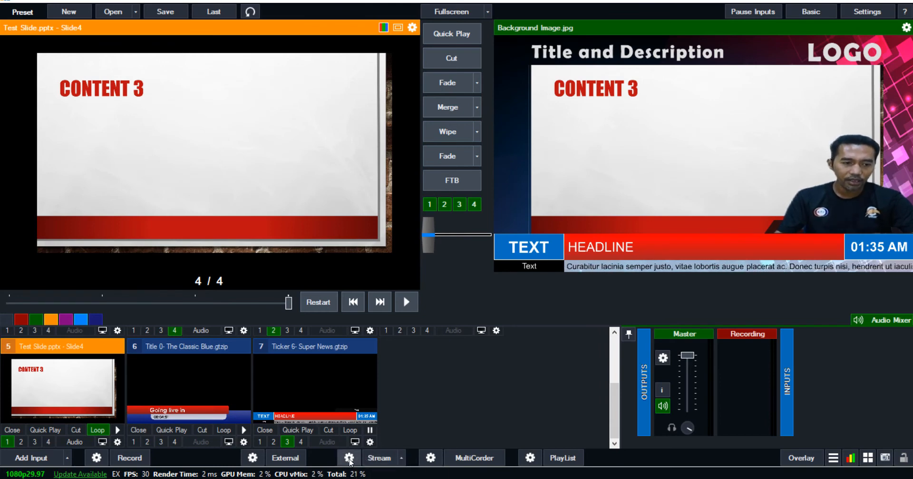
- Open the Facebook settings from the streaming settings and review the locations available for sharing the stream
click(350, 458)
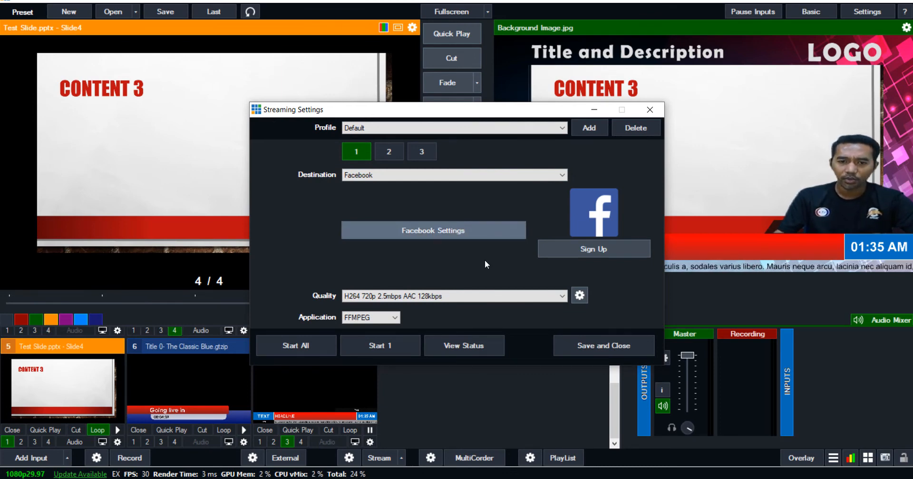
click(447, 232)
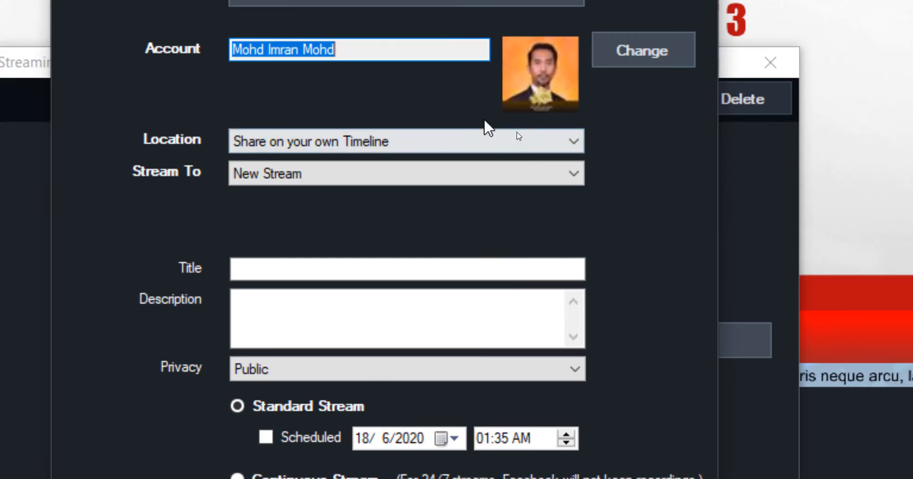
click(446, 143)
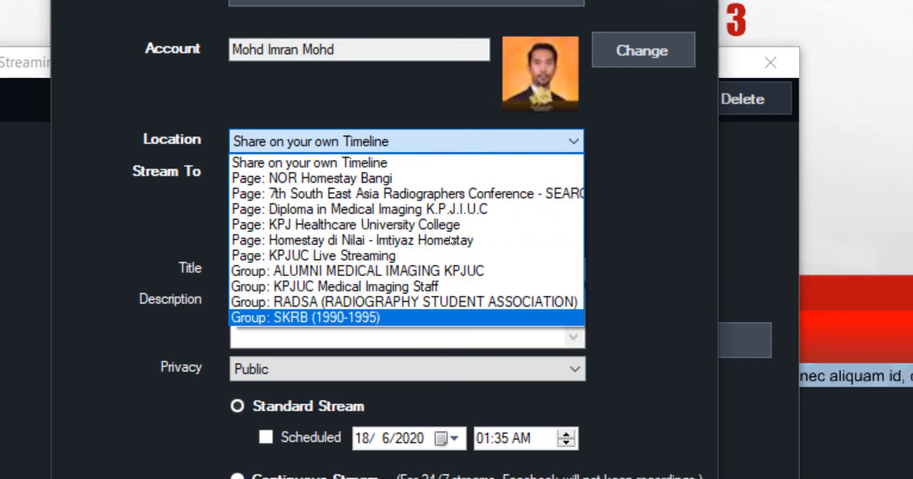
key(Escape)
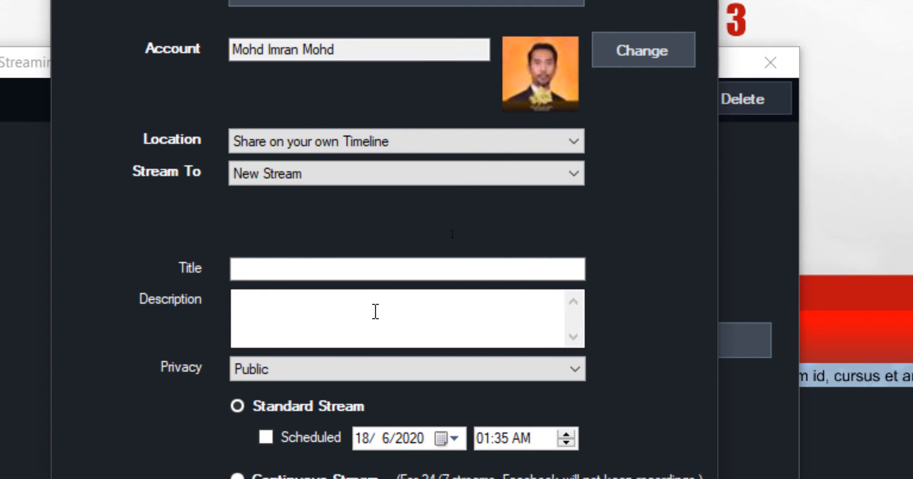
- Set the Facebook stream's privacy to Only Me, then save and close the streaming settings
click(306, 376)
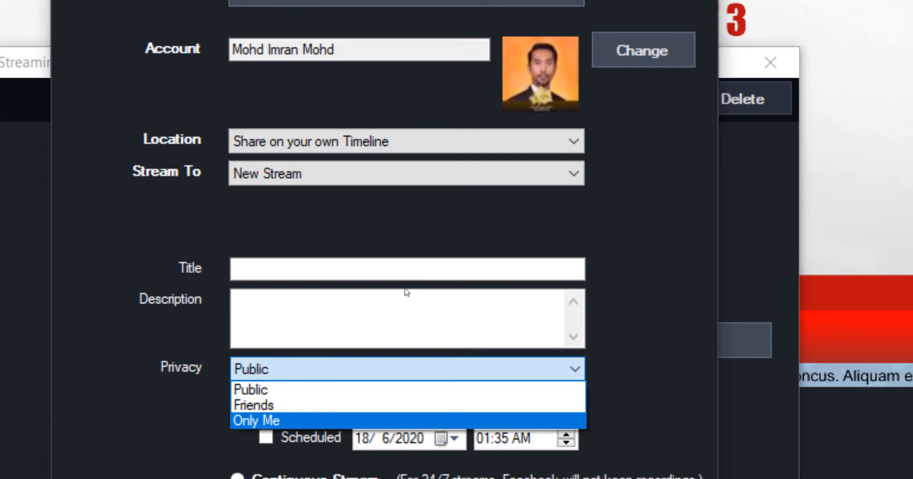
click(291, 391)
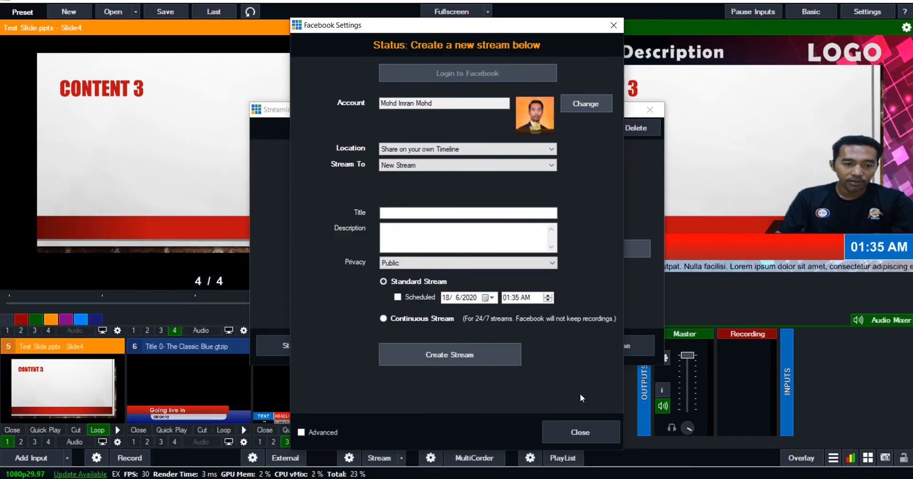
click(484, 266)
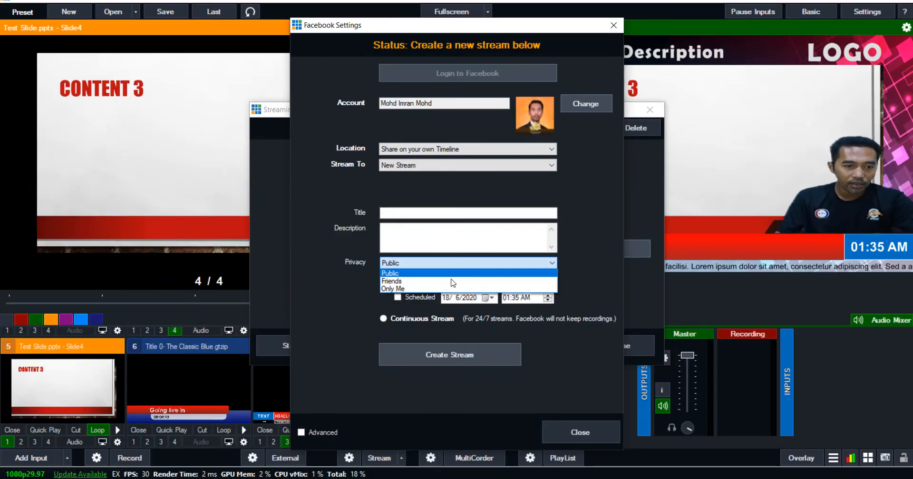
click(421, 288)
click(570, 431)
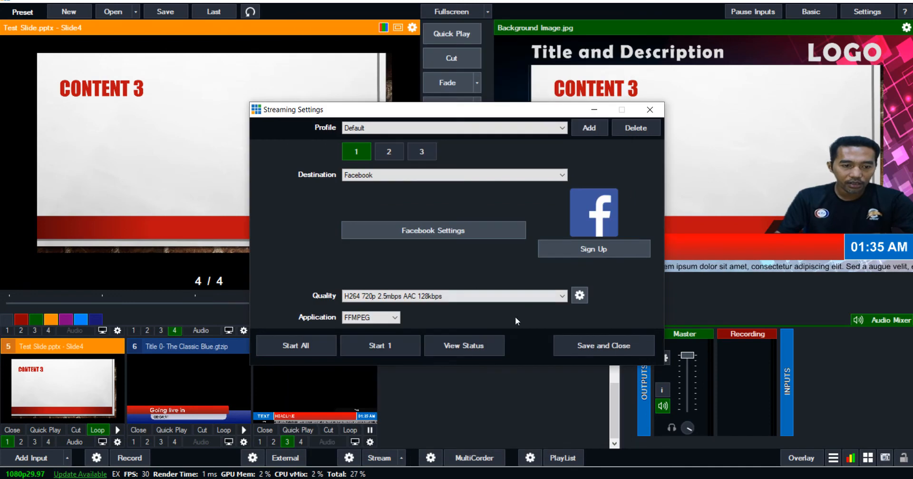
click(576, 343)
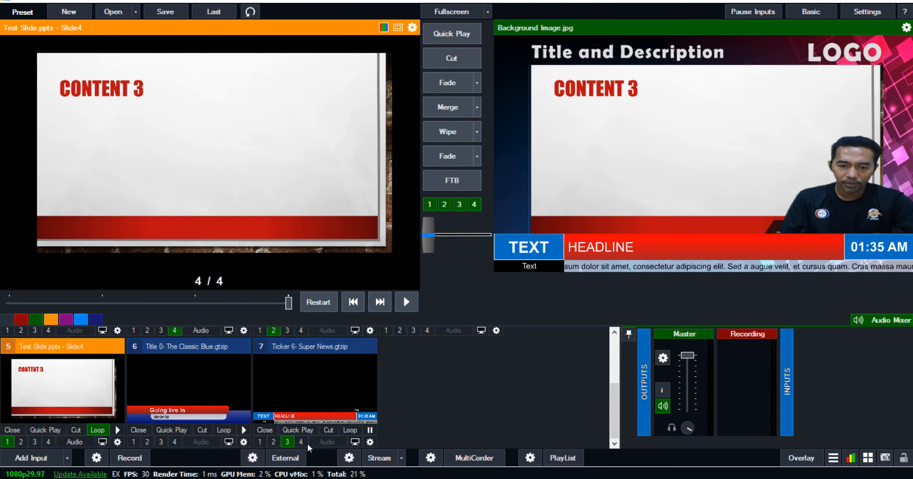
- Add the virtual set 1 virtualstudiosets.com_9B_WIDE as input number 8
click(68, 458)
click(46, 445)
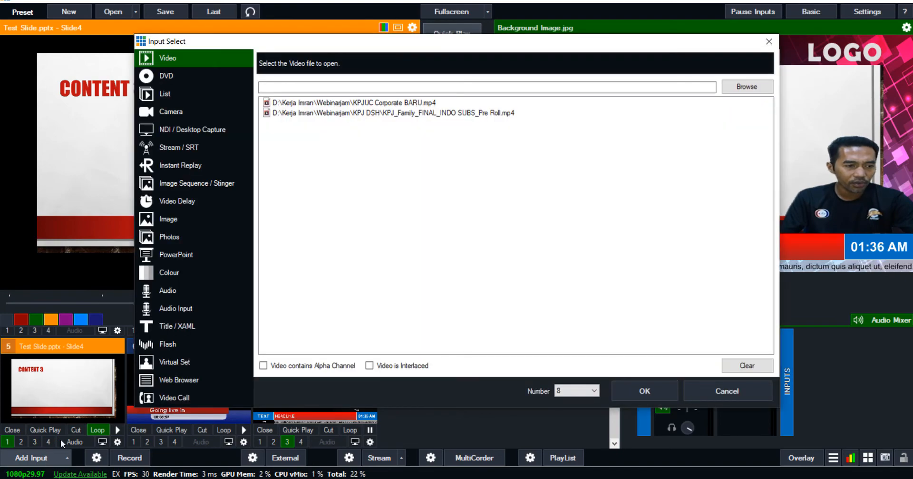
click(188, 365)
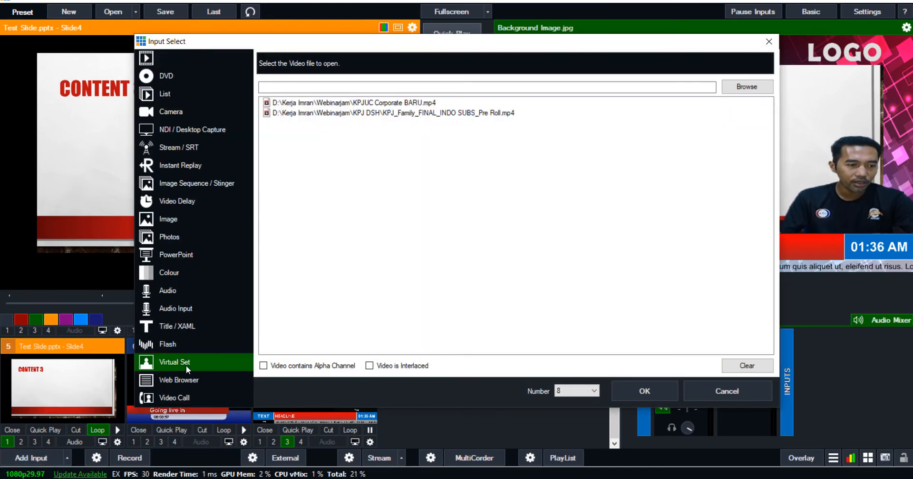
scroll(556, 223, down, 2)
scroll(556, 223, down, 3)
scroll(558, 228, up, 6)
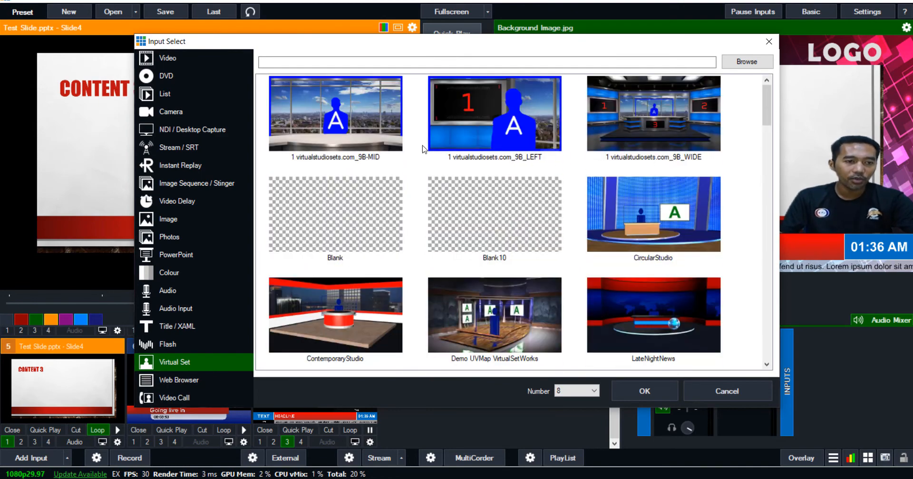
click(651, 132)
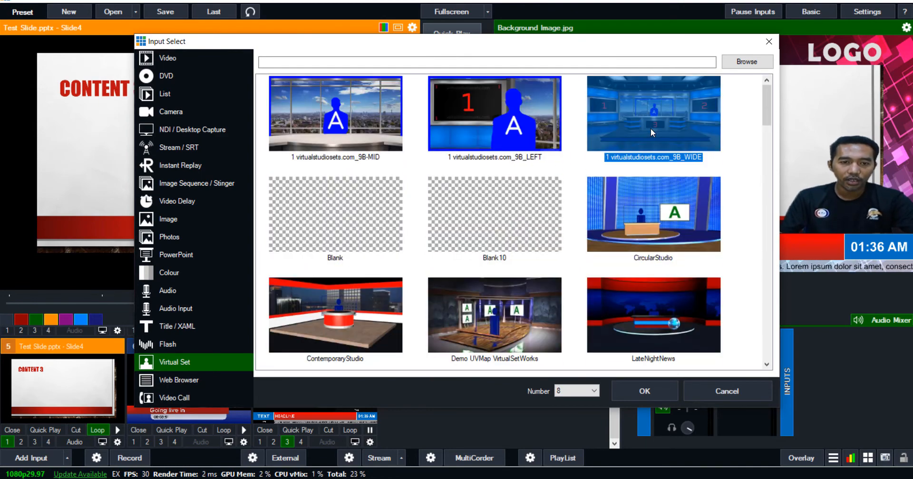
click(646, 390)
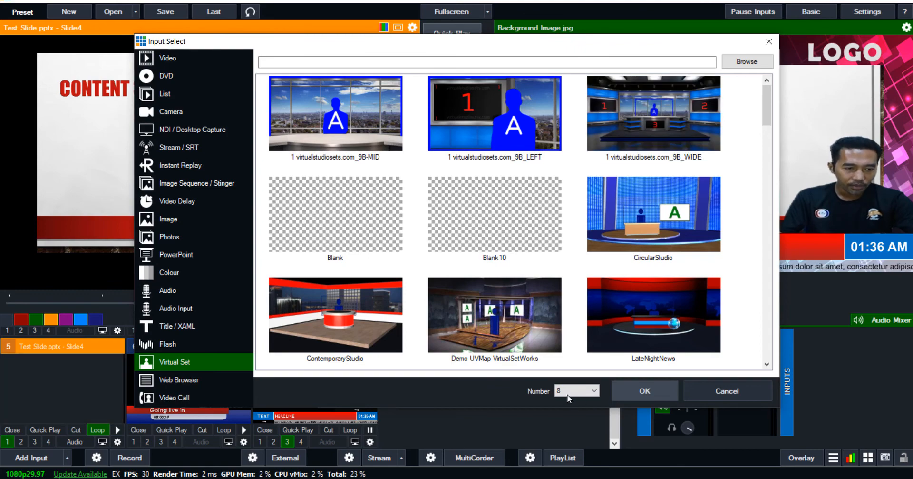
- Collapse the Background Frame.png, Colour and Test Slide.pptx inputs into narrow strips in the input list
scroll(428, 380, up, 5)
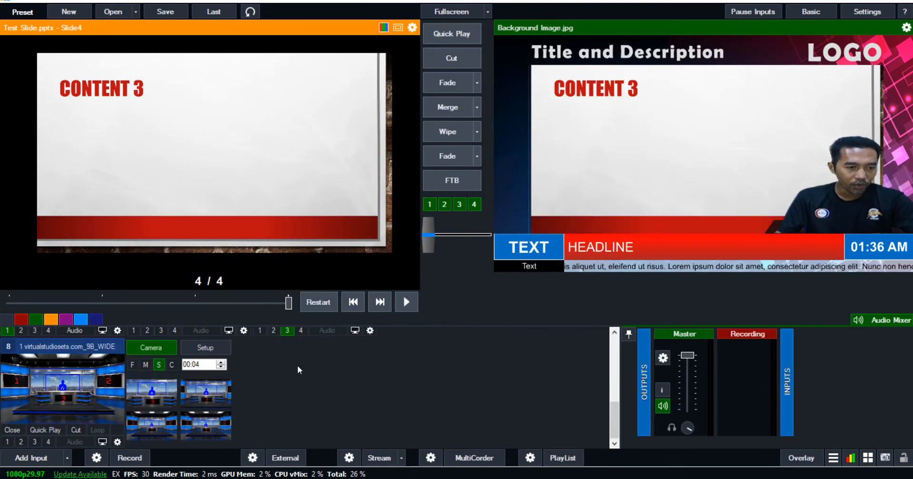
double_click(316, 340)
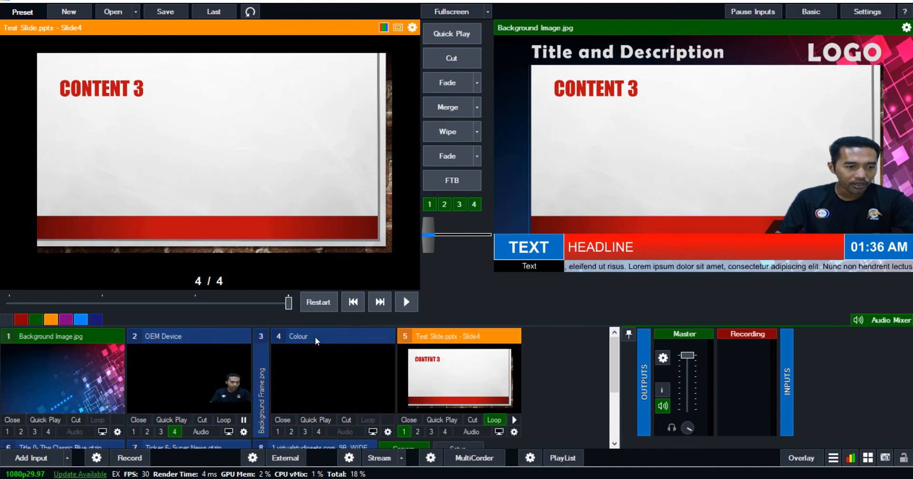
double_click(316, 339)
double_click(343, 338)
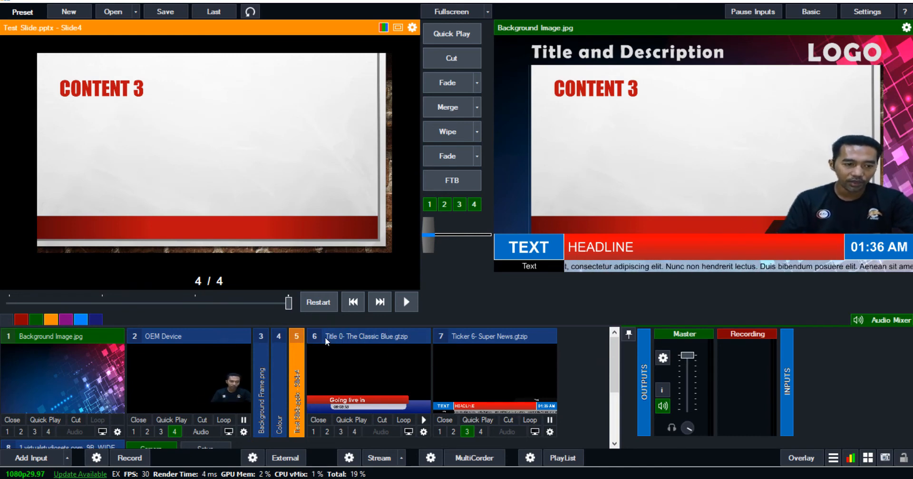
scroll(496, 379, down, 1)
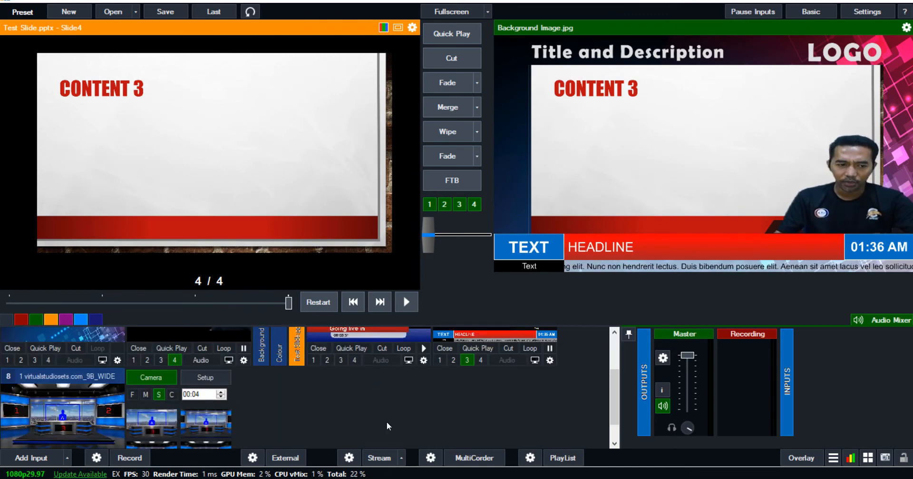
scroll(386, 421, up, 1)
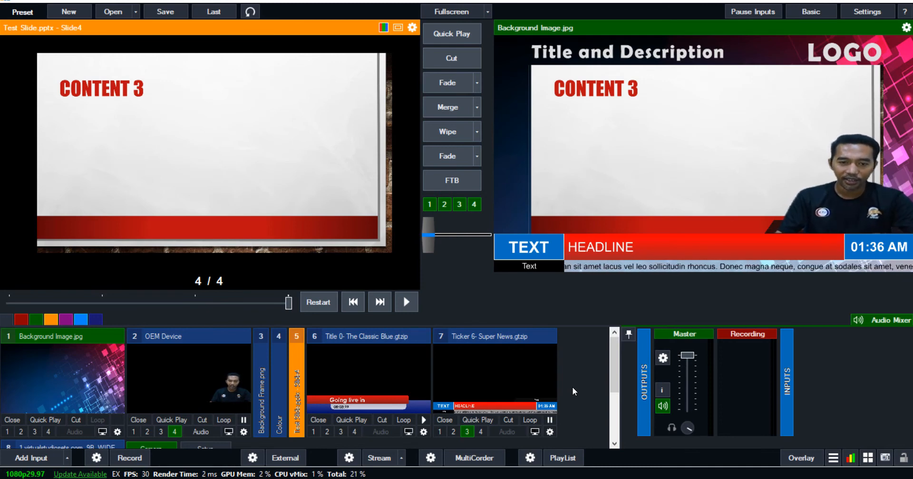
scroll(232, 381, down, 2)
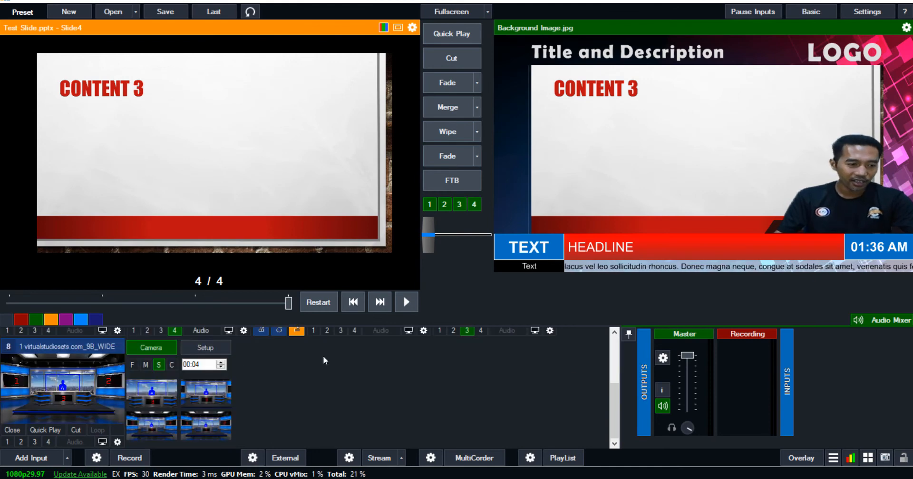
- Load the virtual set into the preview and try its camera views at fast speed, ending with a slow move to the second view
click(86, 347)
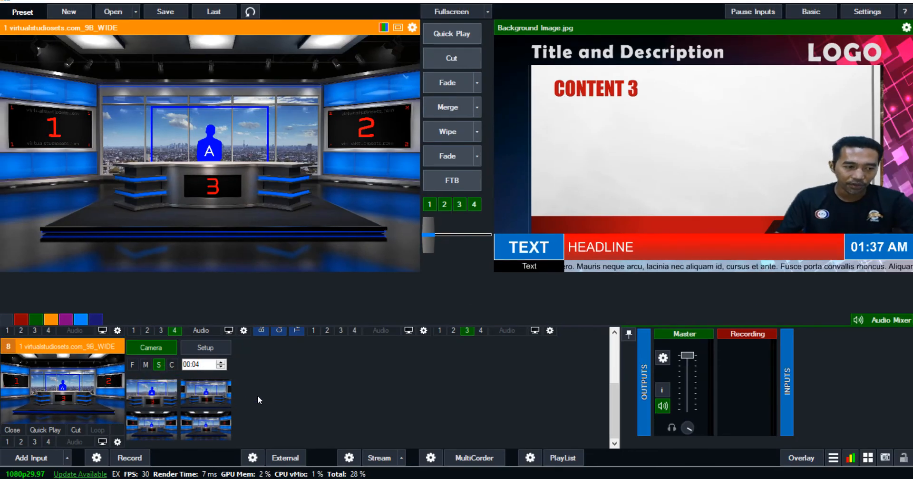
click(133, 365)
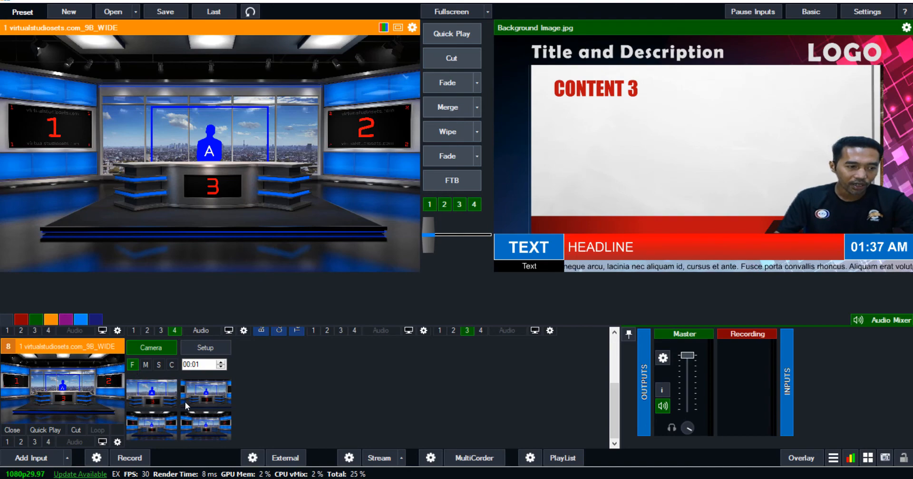
click(166, 400)
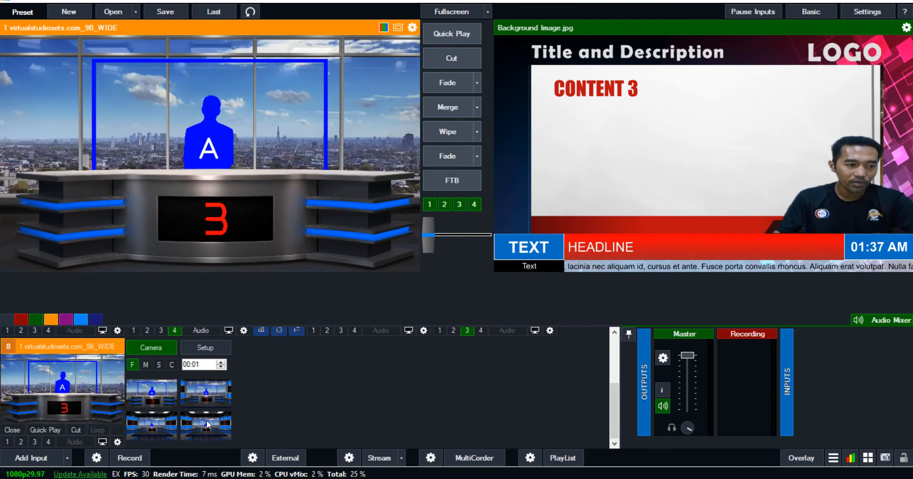
click(206, 431)
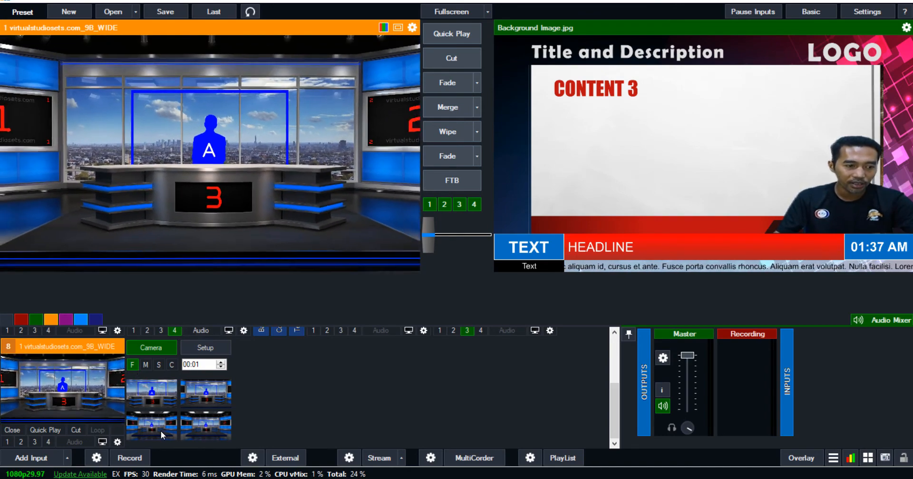
click(161, 430)
click(159, 364)
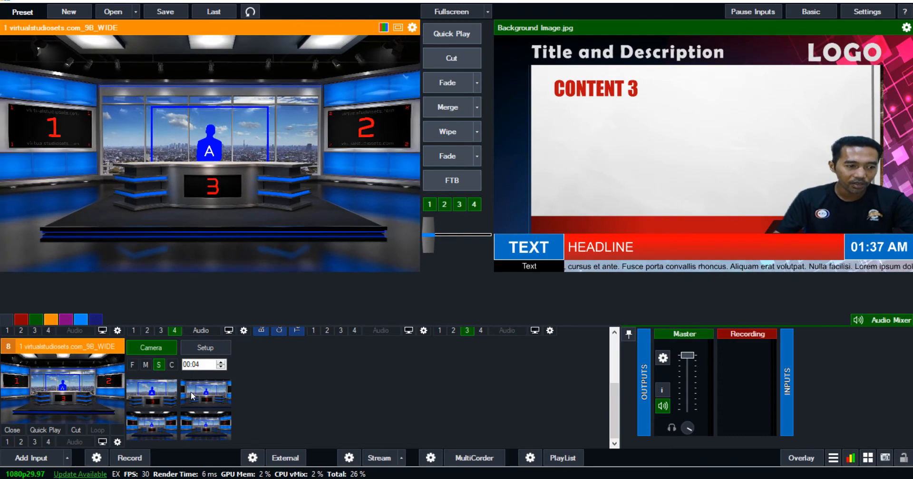
click(192, 391)
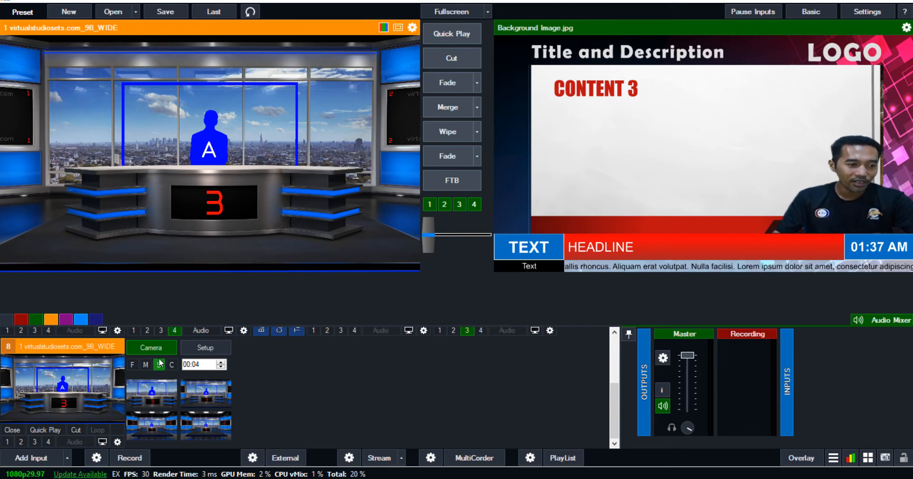
- Assign the OEM Device camera to the virtual set's Talent A layer and centre the talent behind the desk
click(214, 348)
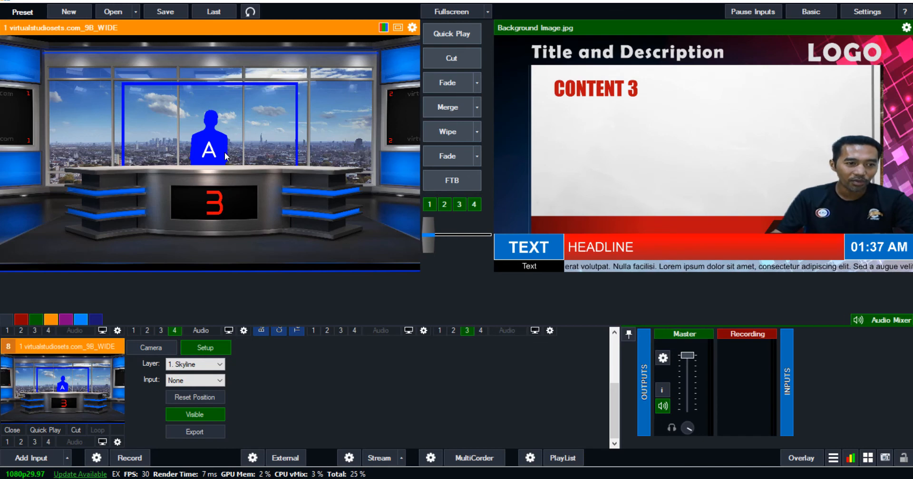
click(195, 364)
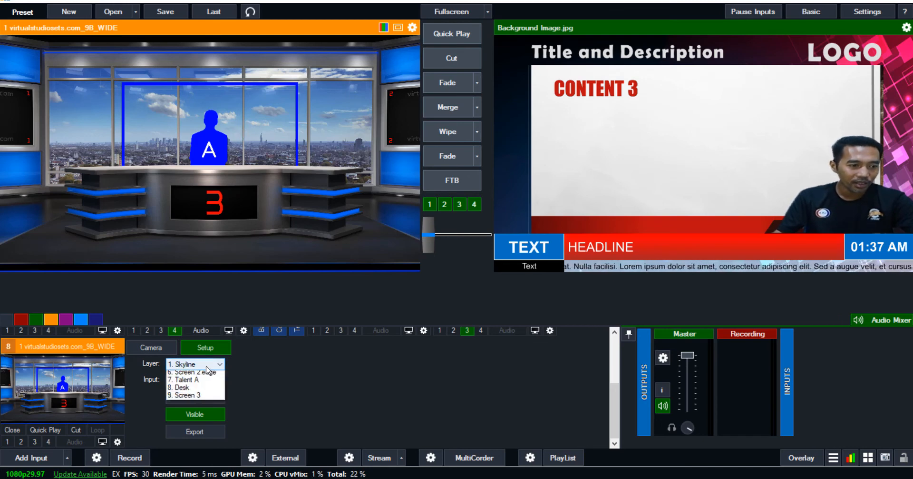
click(196, 421)
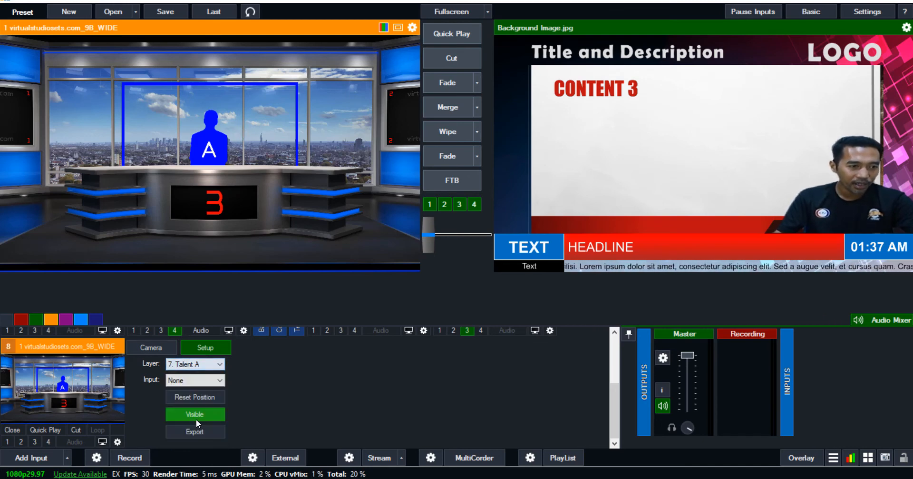
click(211, 383)
click(198, 404)
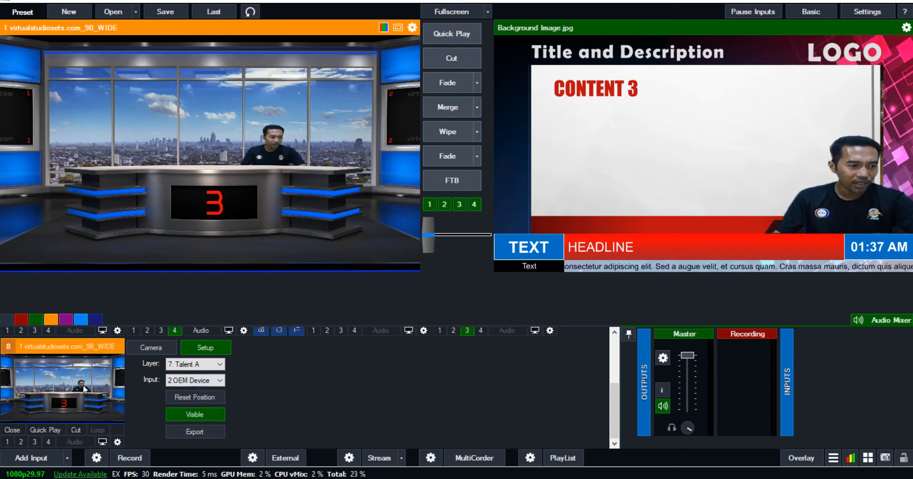
drag(84, 387, 72, 386)
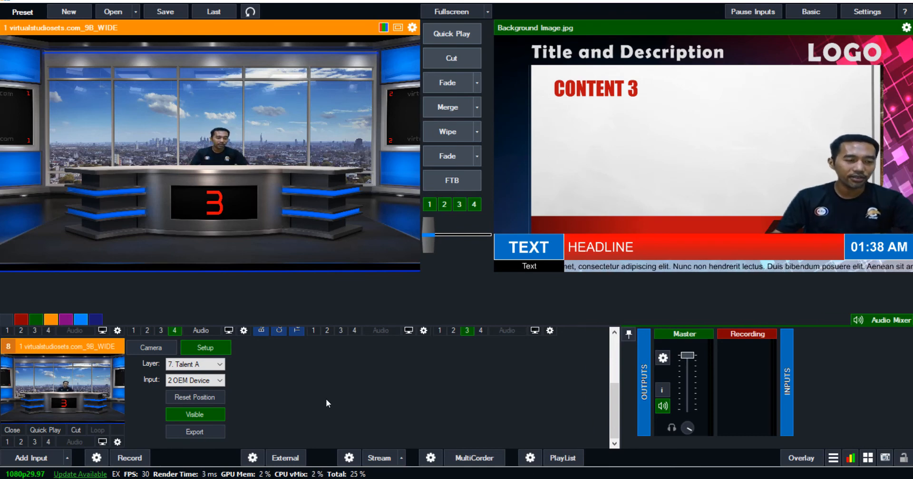
- Select the virtual set's Screen 3 layer and check which inputs can be assigned to it
click(216, 364)
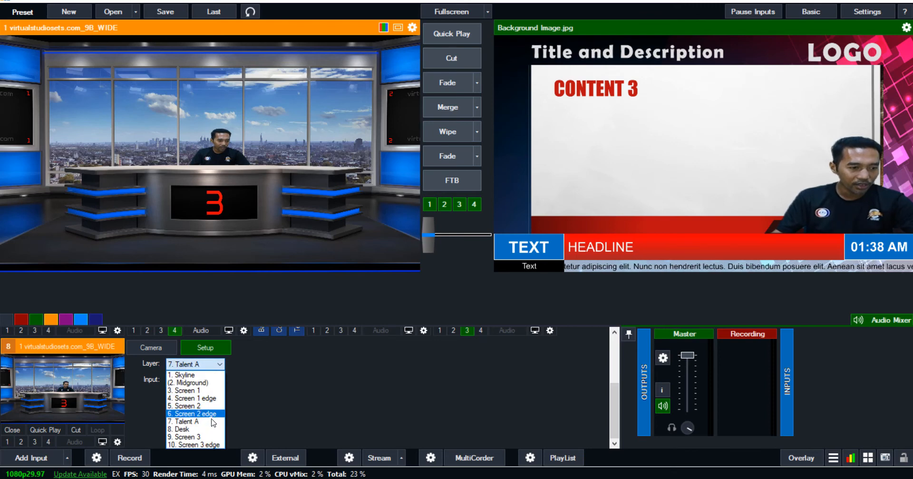
click(209, 436)
click(220, 381)
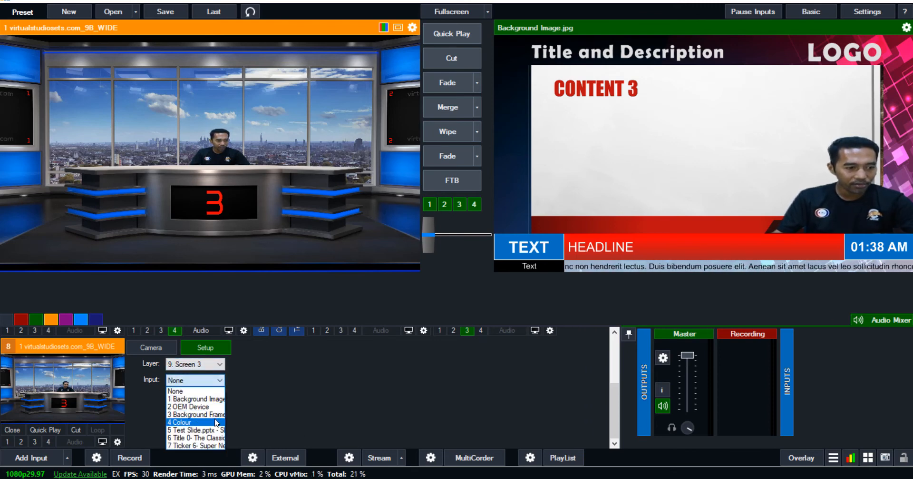
click(341, 389)
- Add VMIX logo.png as an image input and assign it to the virtual set's Screen 3 layer
scroll(320, 399, up, 3)
scroll(320, 400, down, 3)
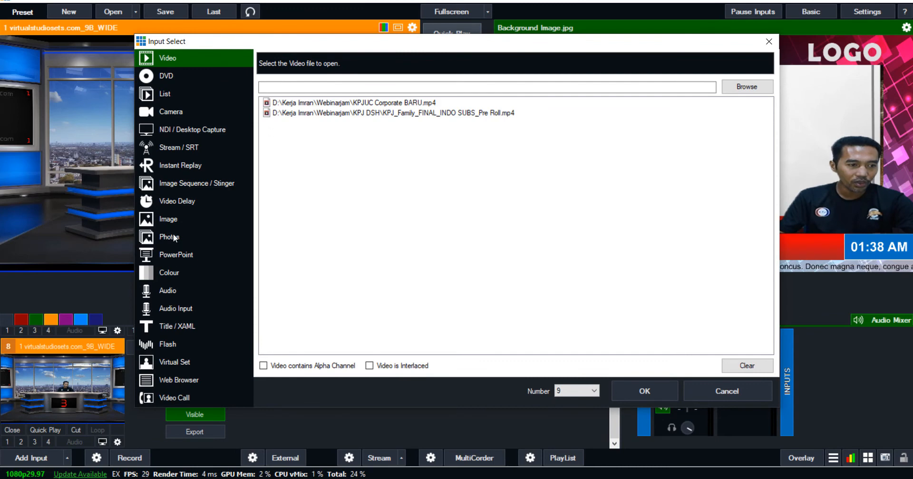
click(175, 220)
click(391, 113)
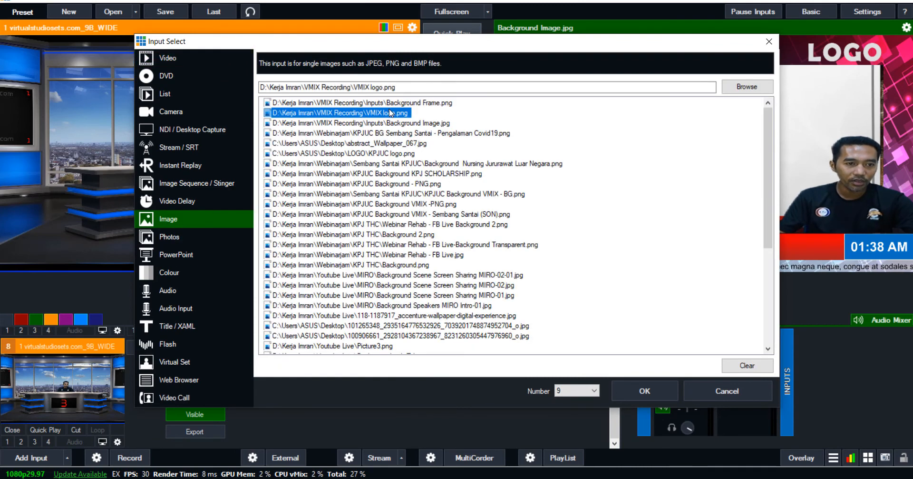
click(637, 387)
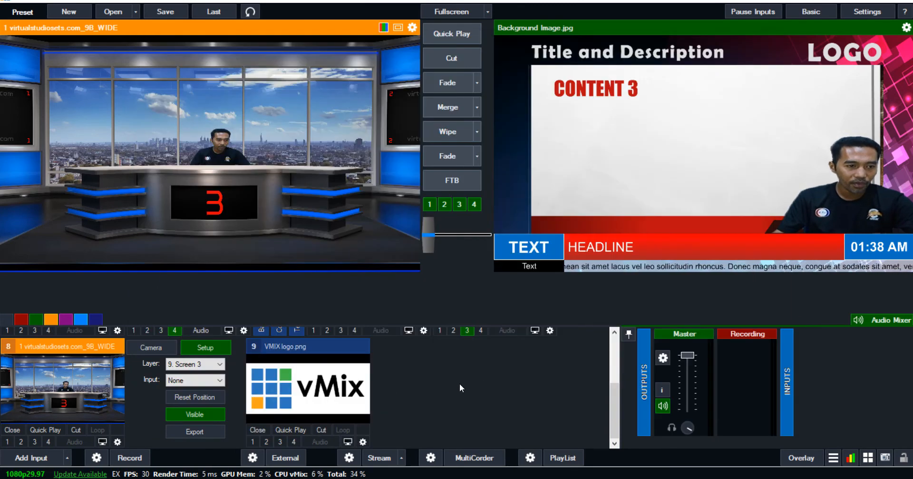
click(217, 380)
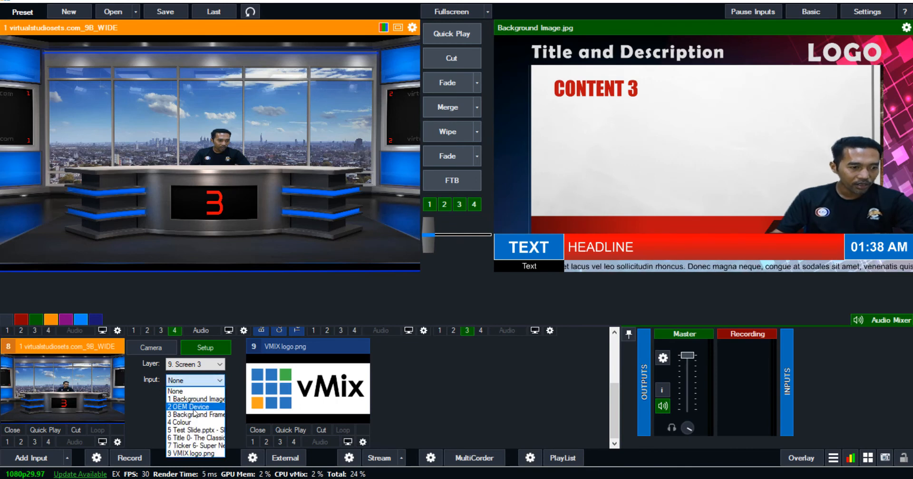
click(192, 453)
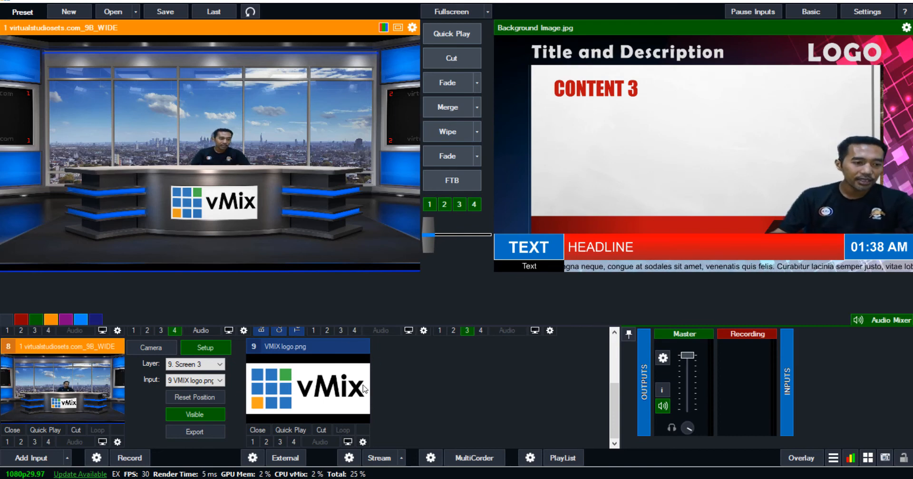
- Assign the Background Image.jpg input to the virtual set's Skyline layer
click(219, 363)
scroll(210, 396, up, 2)
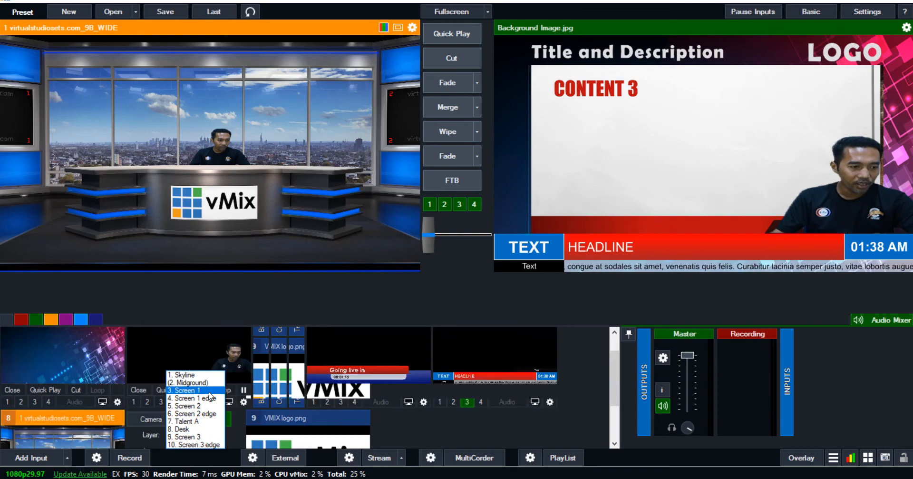
scroll(210, 392, up, 1)
click(203, 374)
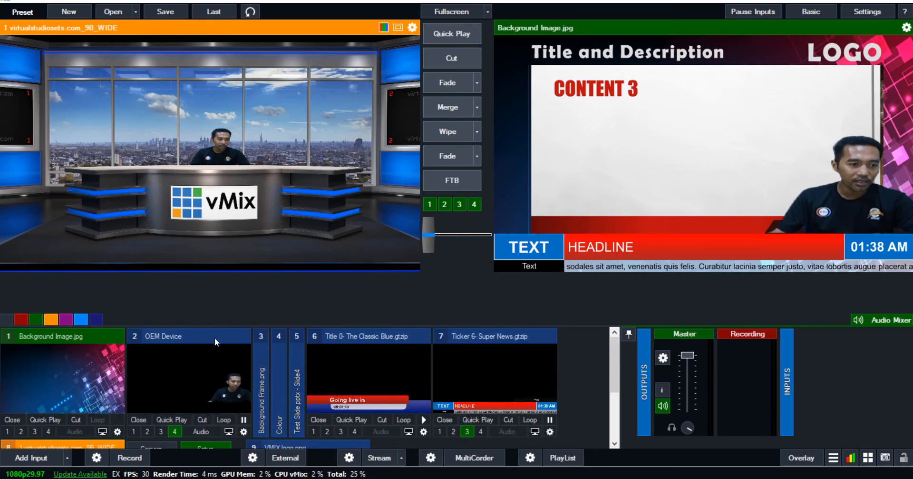
scroll(215, 341, down, 3)
click(195, 380)
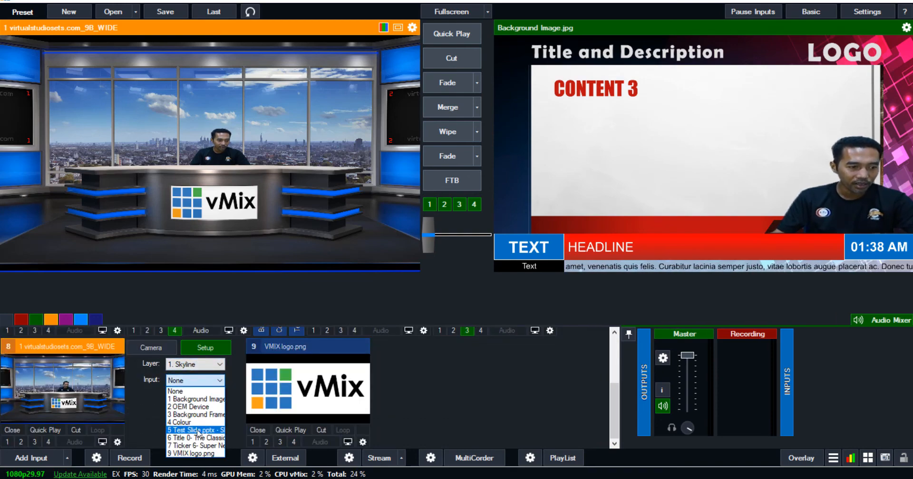
click(207, 399)
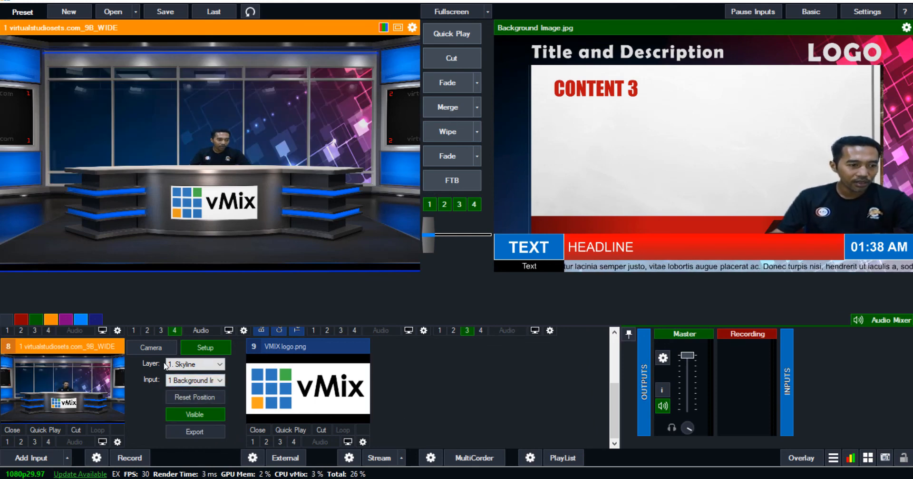
- Switch the virtual set's camera to the third view, the wide shot showing both side screens
click(151, 347)
click(159, 399)
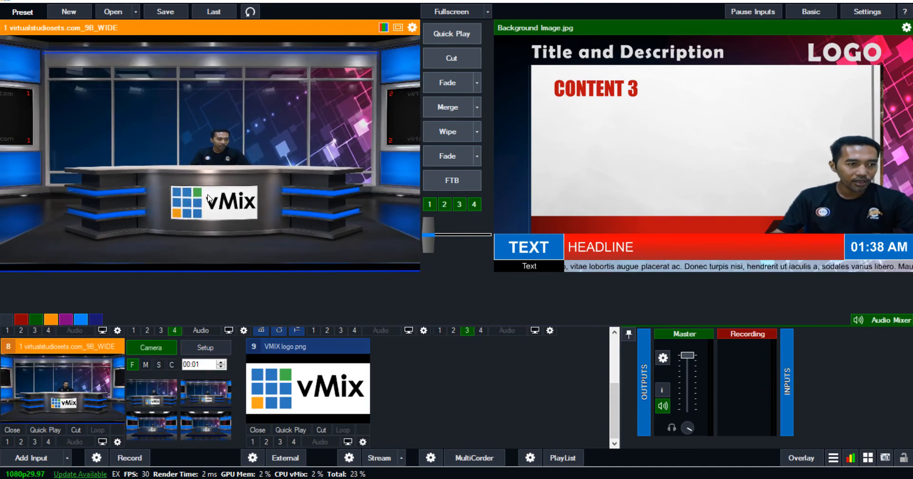
click(153, 430)
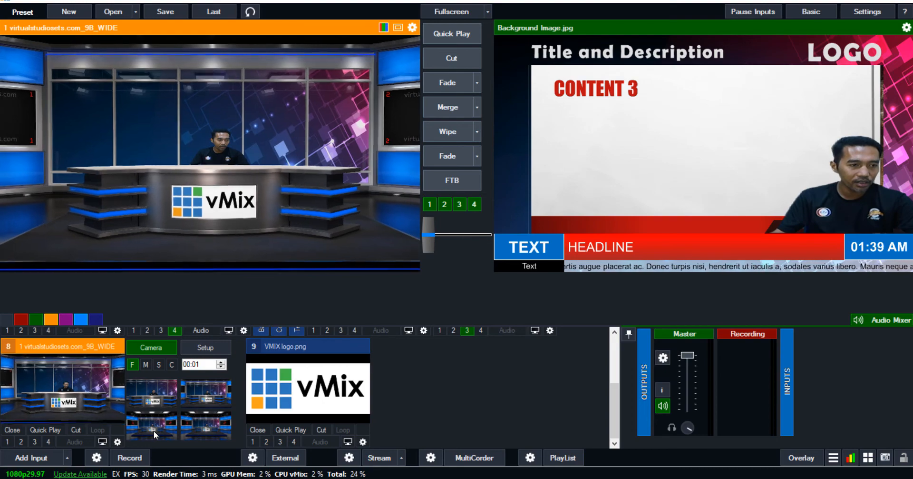
- Assign the Test Slide.pptx input to the virtual set's Screen 1 layer
click(214, 349)
click(222, 362)
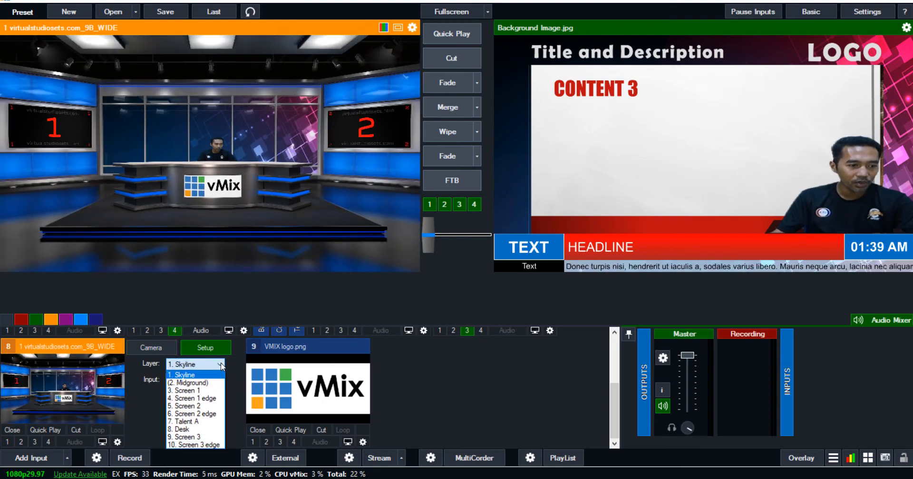
click(226, 384)
click(224, 380)
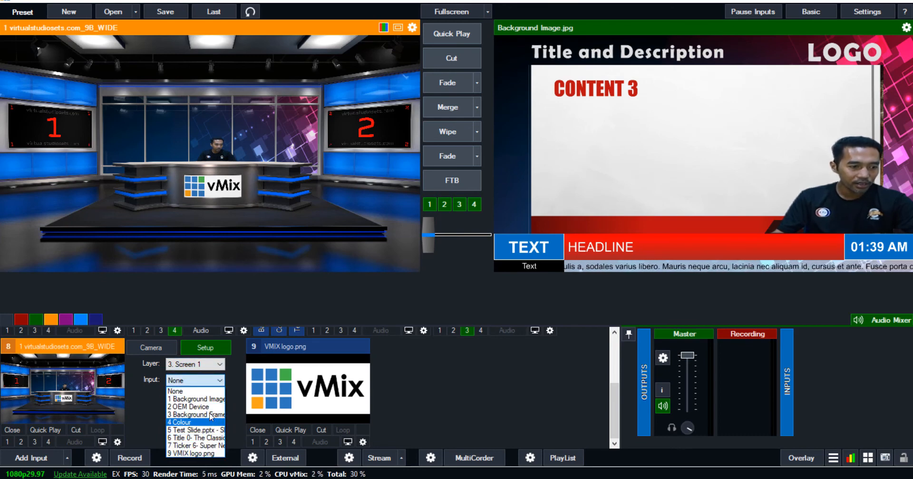
click(210, 429)
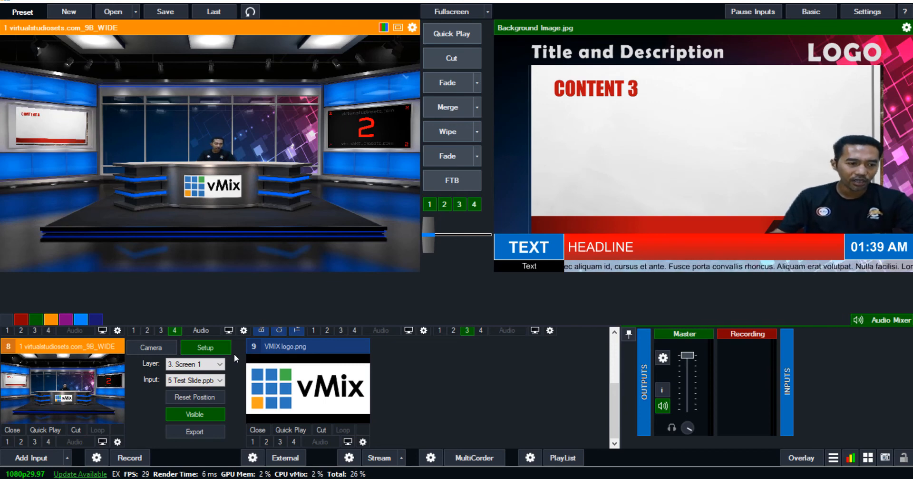
- Select the virtual set's Screen 2 layer and check which inputs can be assigned to it
click(219, 364)
click(193, 406)
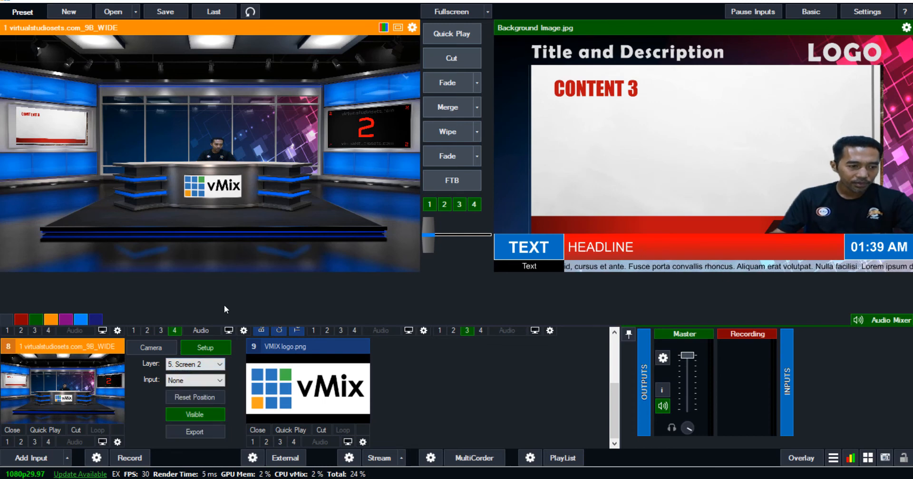
click(220, 381)
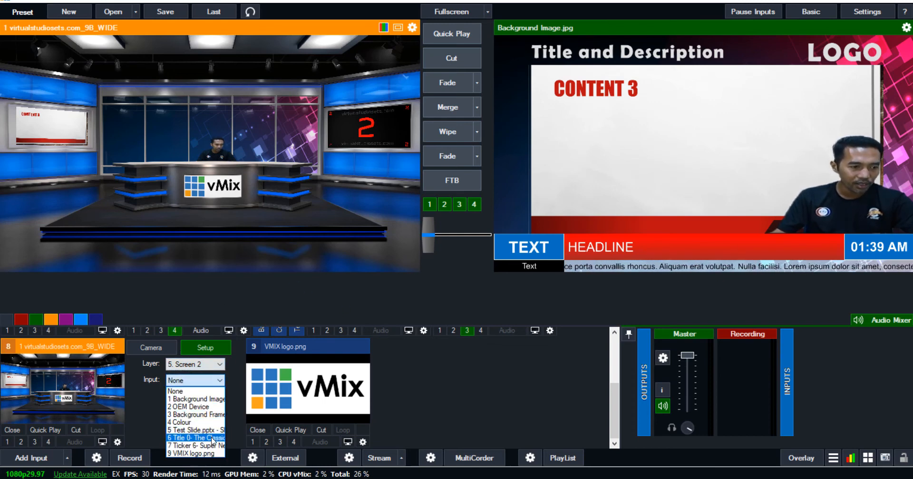
click(421, 397)
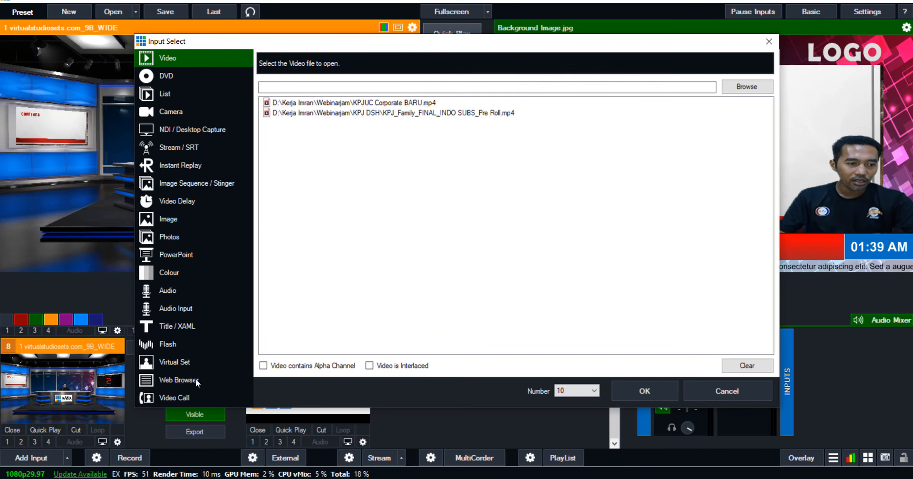
click(193, 380)
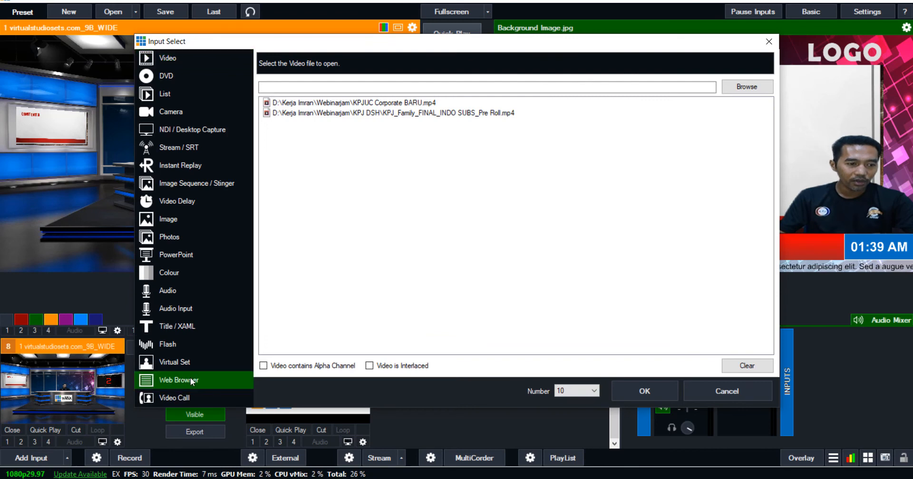
click(328, 123)
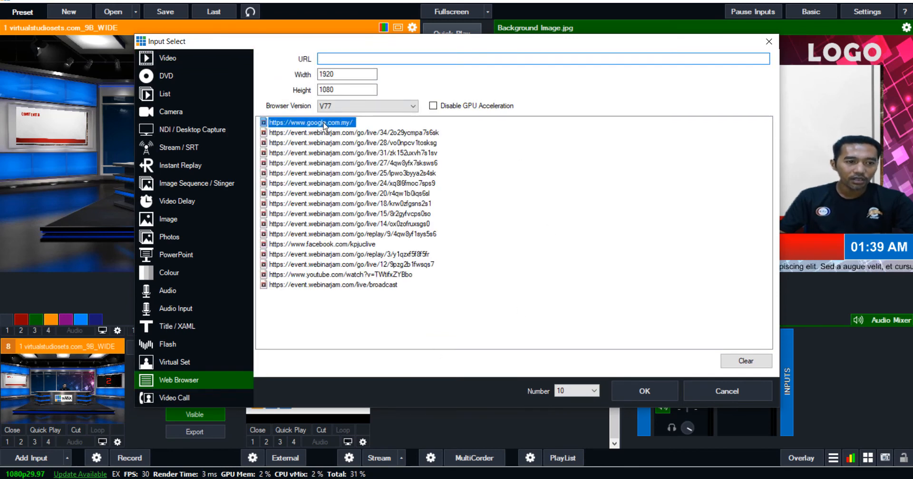
key(Return)
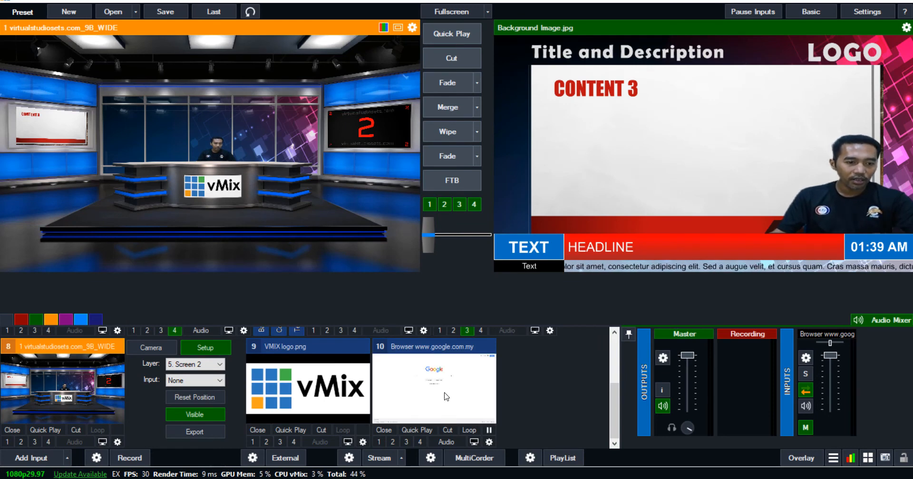
- Load the Google browser input into the preview and enable keyboard control for it
click(446, 396)
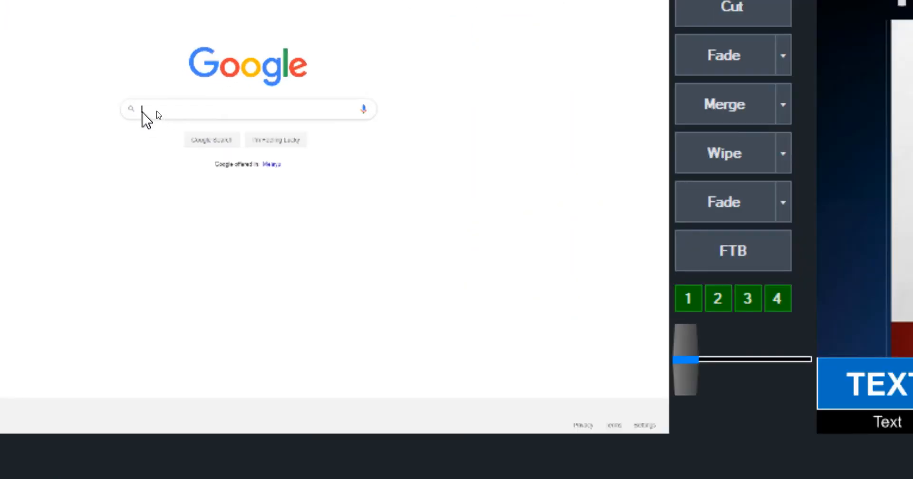
right_click(142, 113)
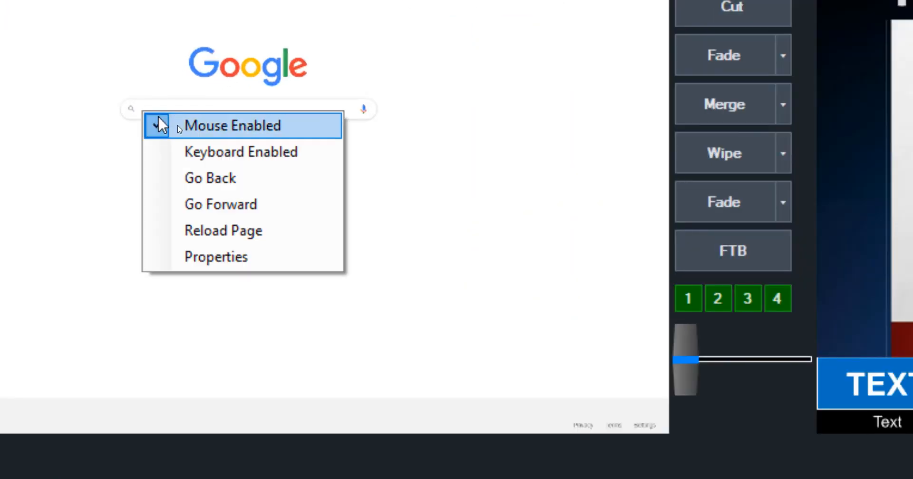
click(182, 155)
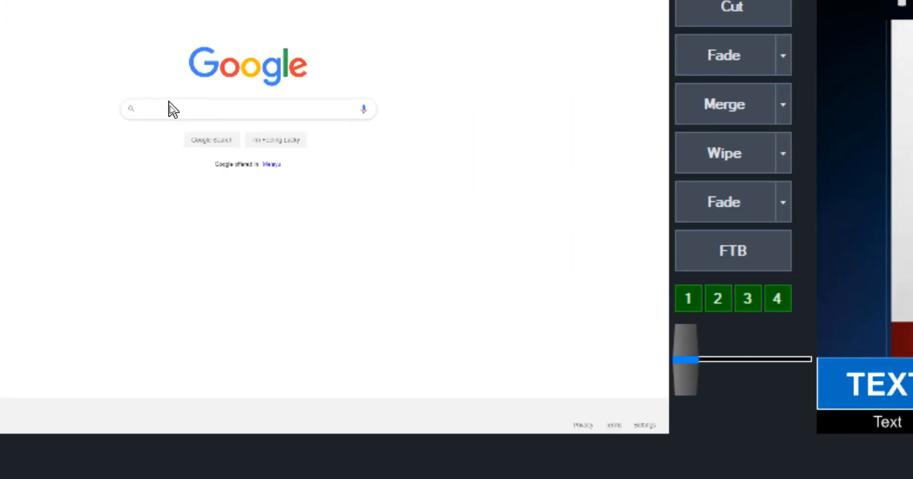
- Search Google for "Online learning" within the previewed browser input
text(Online)
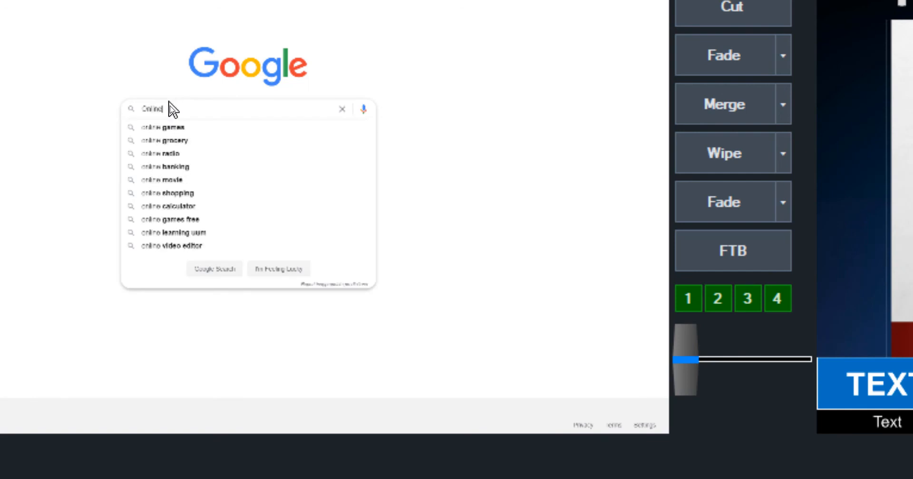
text( learning)
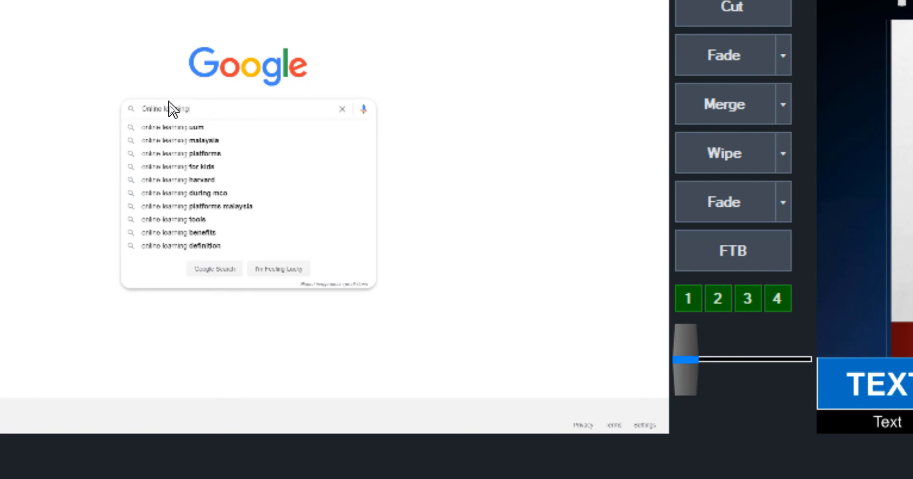
key(Escape)
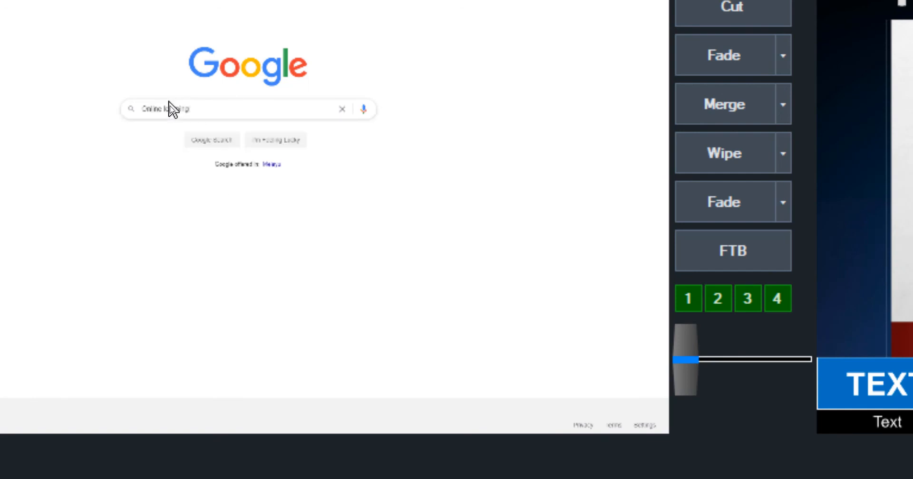
click(209, 140)
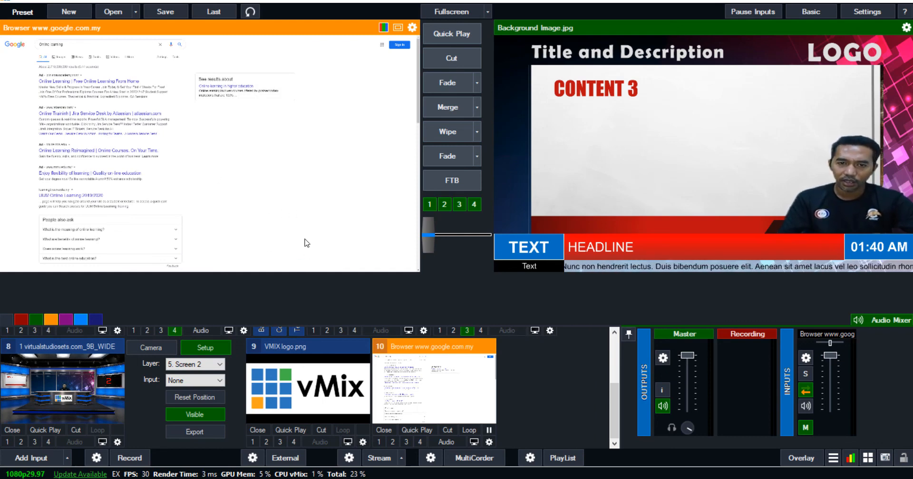
- Check which local desktop capture sources can be added as an input, including Google Chrome, and cancel without adding one
click(45, 457)
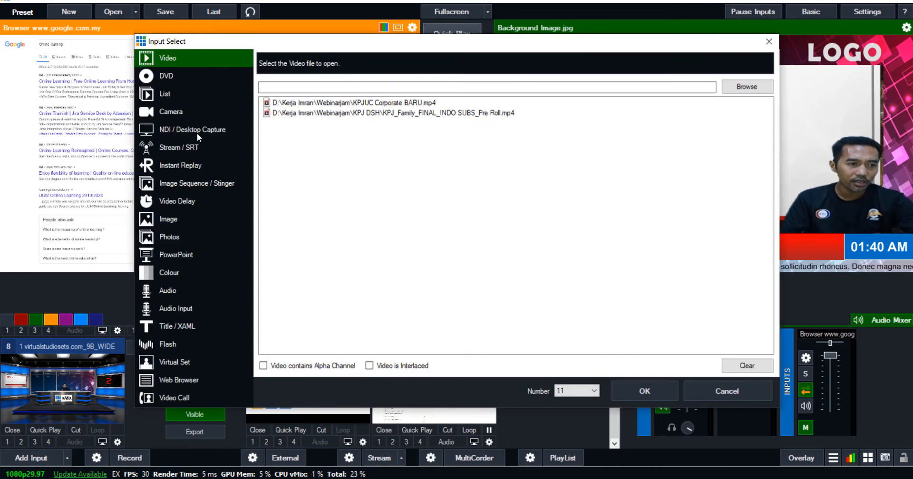
click(197, 132)
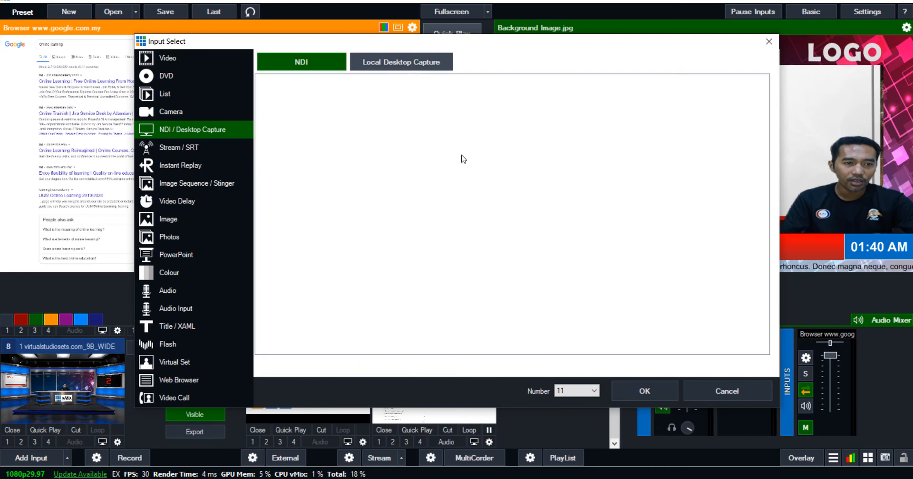
click(419, 64)
click(410, 91)
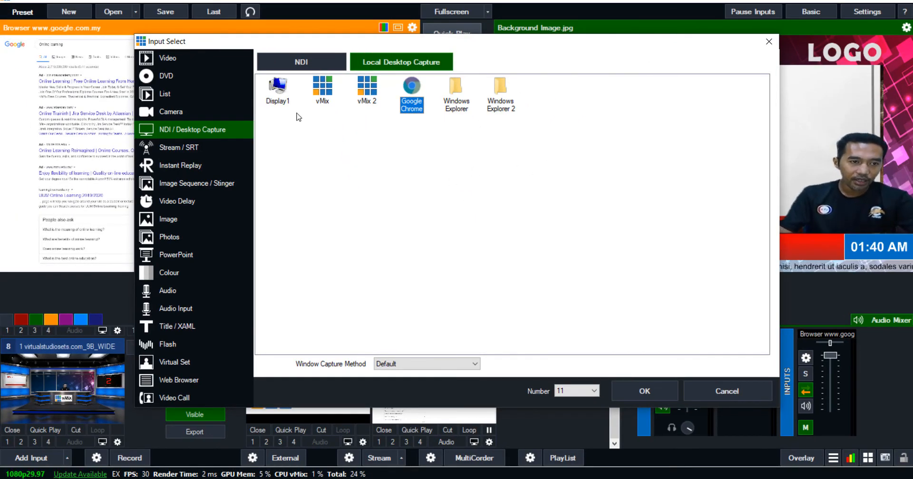
click(712, 389)
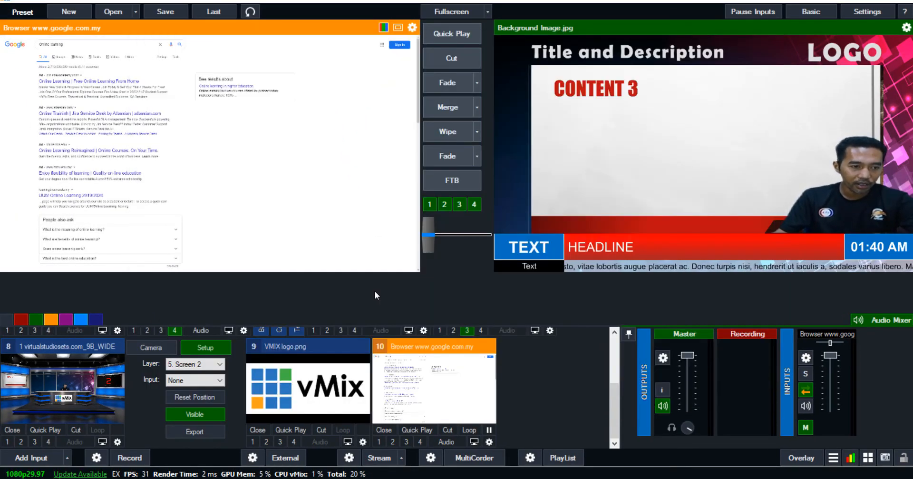
- Assign the Google browser input to the virtual set's Screen 3 layer and load the virtual set into the preview
click(212, 365)
click(200, 436)
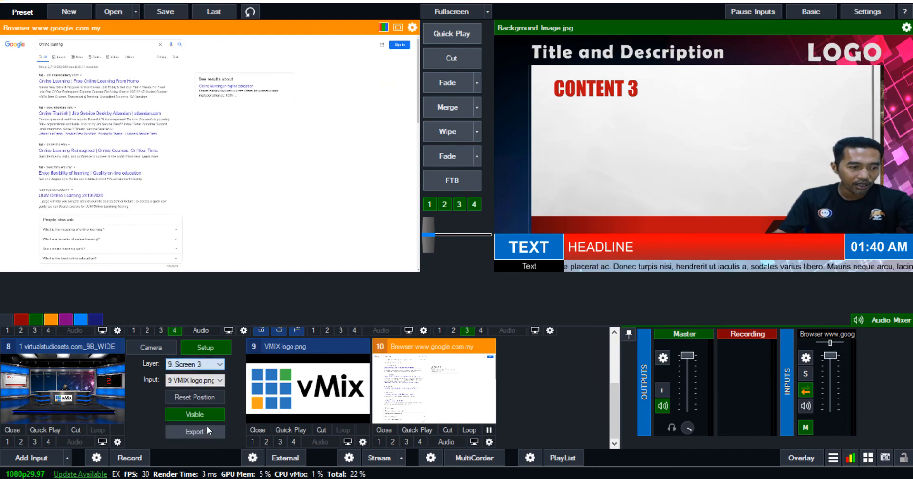
click(210, 380)
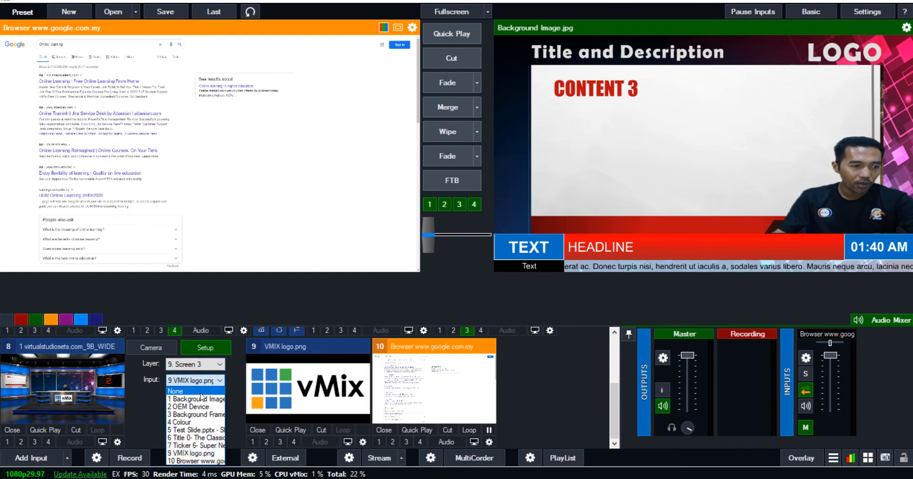
click(196, 458)
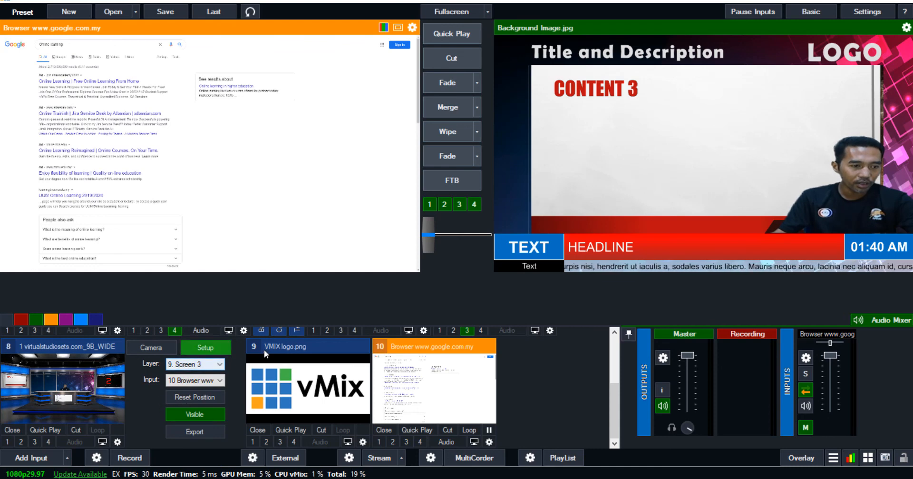
click(74, 392)
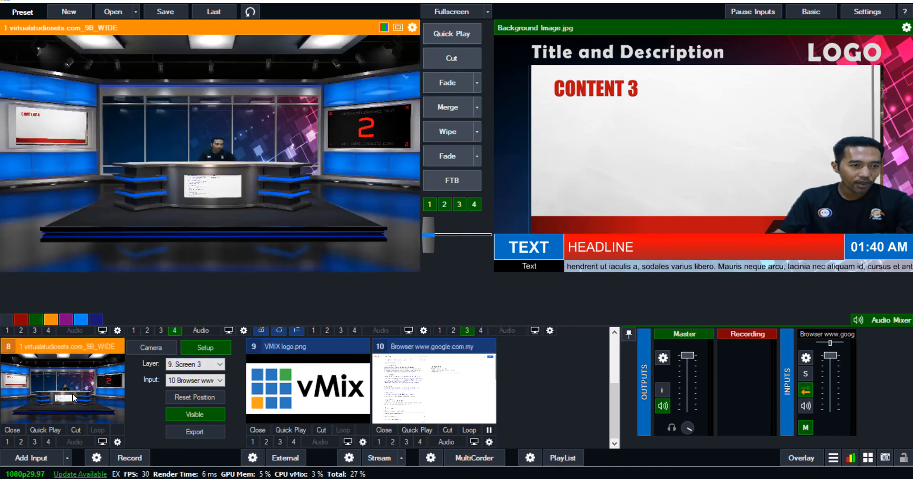
- Assign the VMIX logo.png input to the virtual set's Screen 3 layer
click(204, 368)
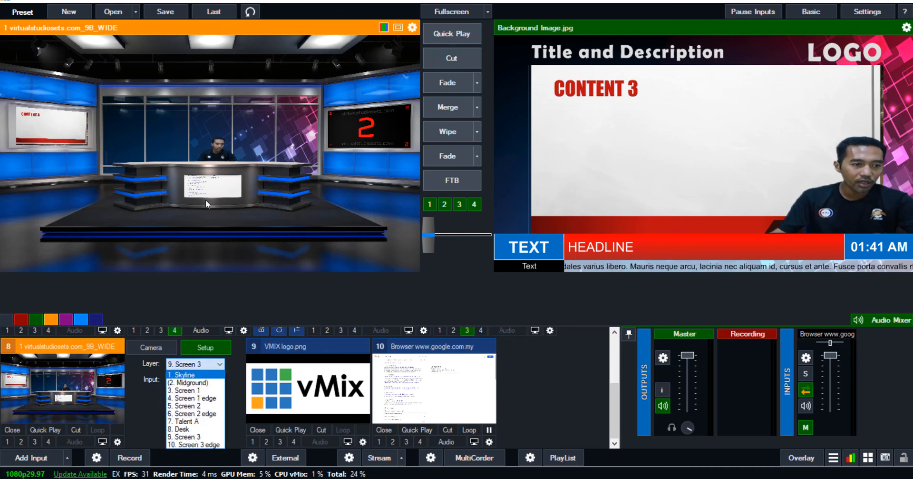
click(197, 367)
click(197, 380)
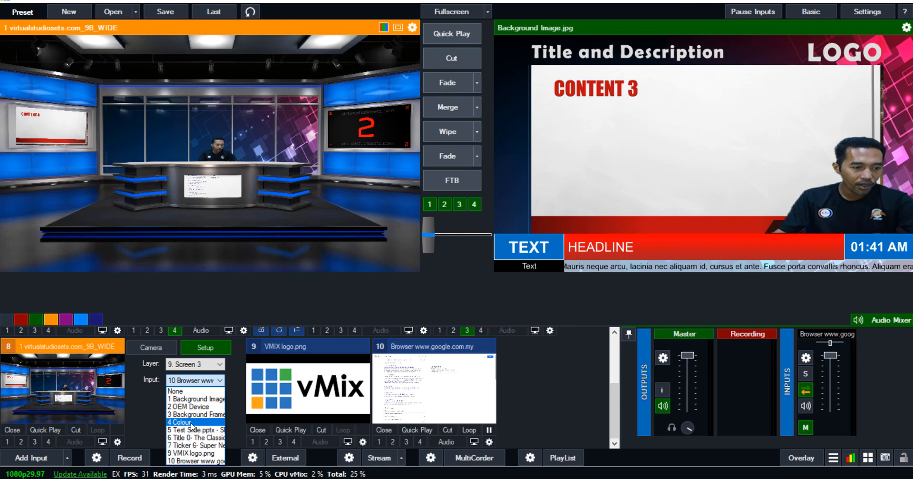
click(190, 451)
- Assign the Google browser input to the virtual set's Screen 2 layer
click(195, 364)
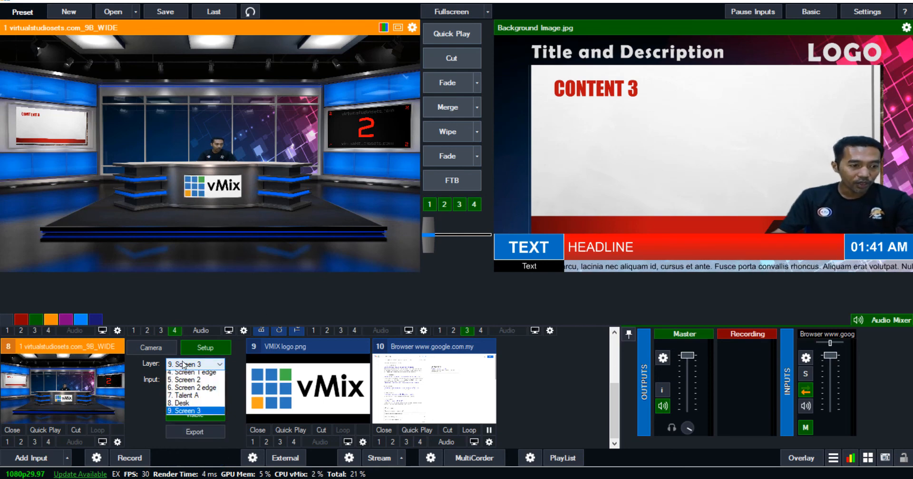
click(187, 405)
click(195, 379)
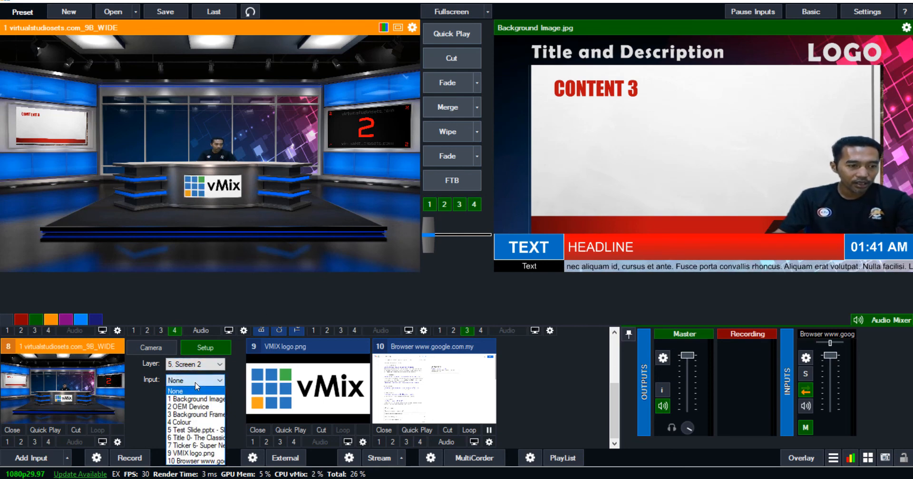
click(189, 460)
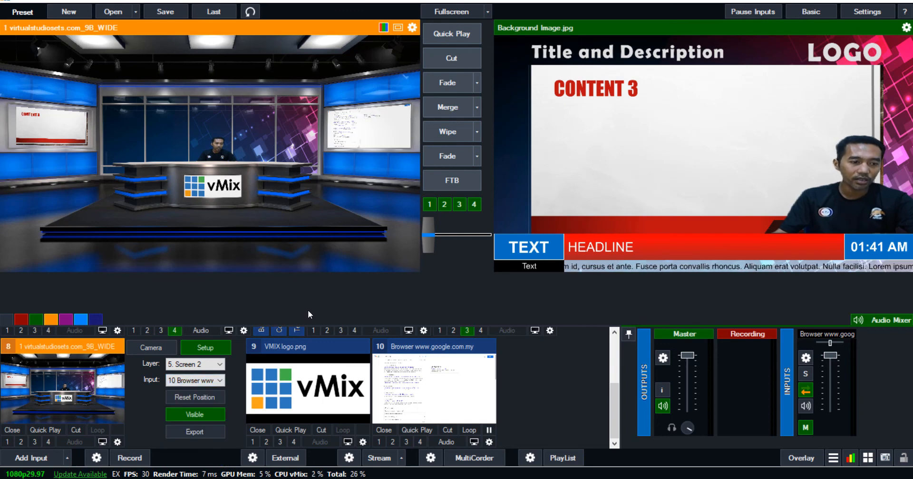
- Show the virtual set's camera presets and try the second and fourth camera angles
click(166, 347)
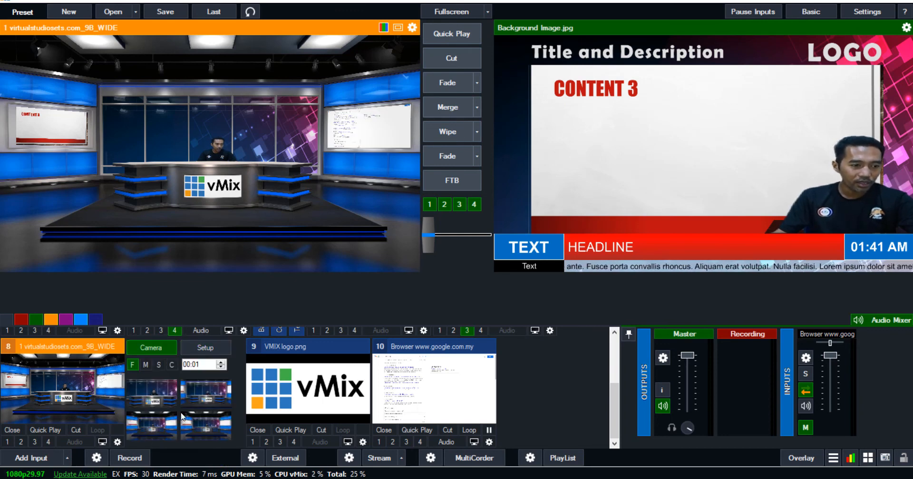
click(205, 397)
click(202, 429)
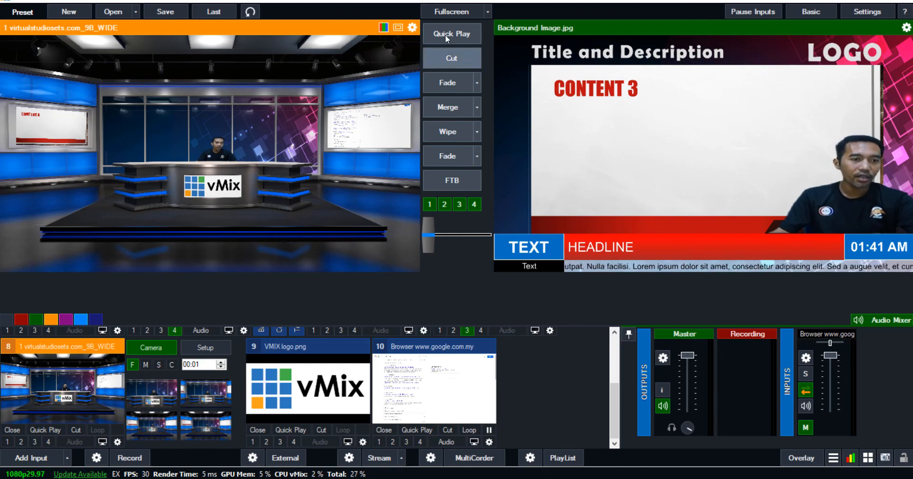
- Zoom the virtual set input to 2.528 in its position settings and pan the view onto the wall screen showing the slide
click(412, 27)
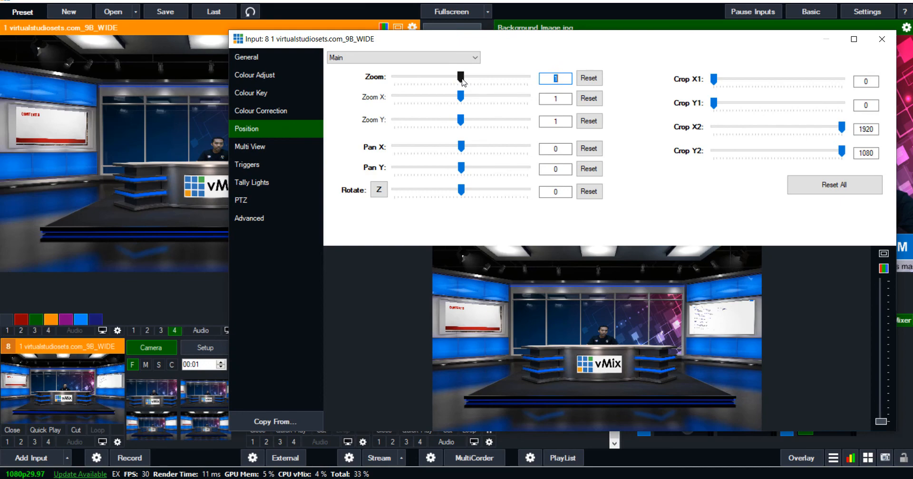
drag(461, 77, 486, 77)
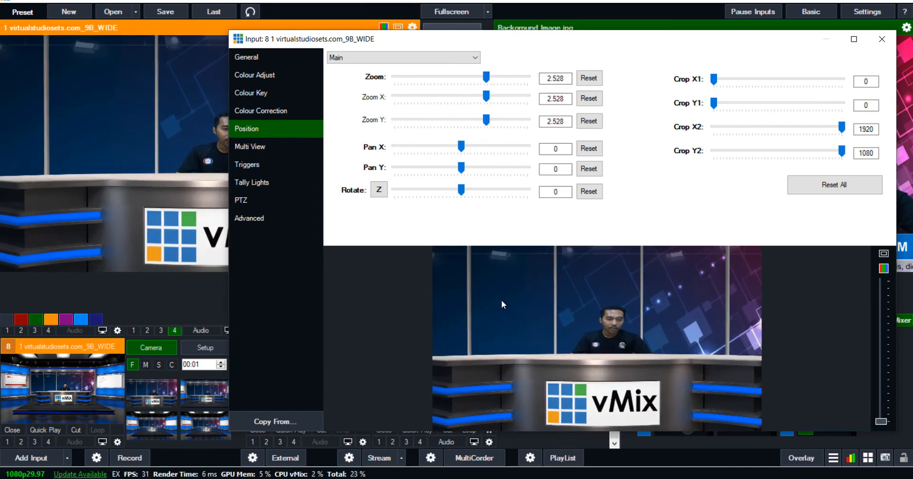
drag(502, 299, 746, 363)
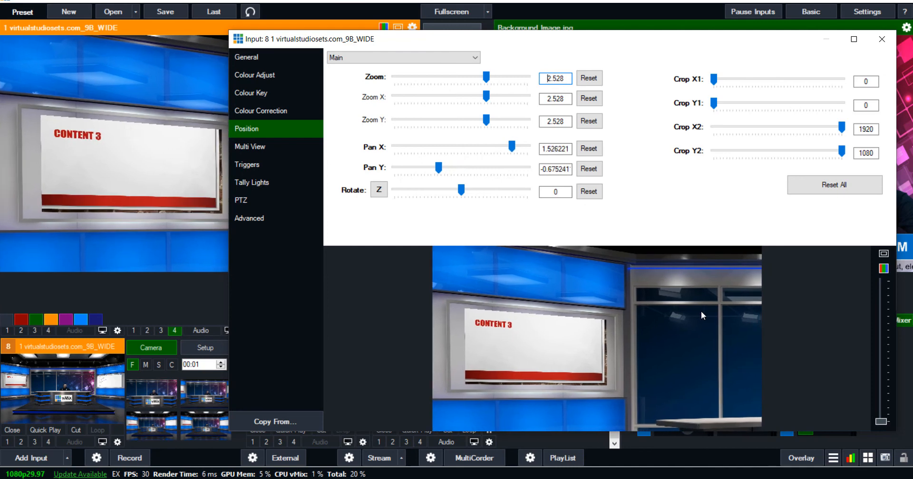
click(882, 39)
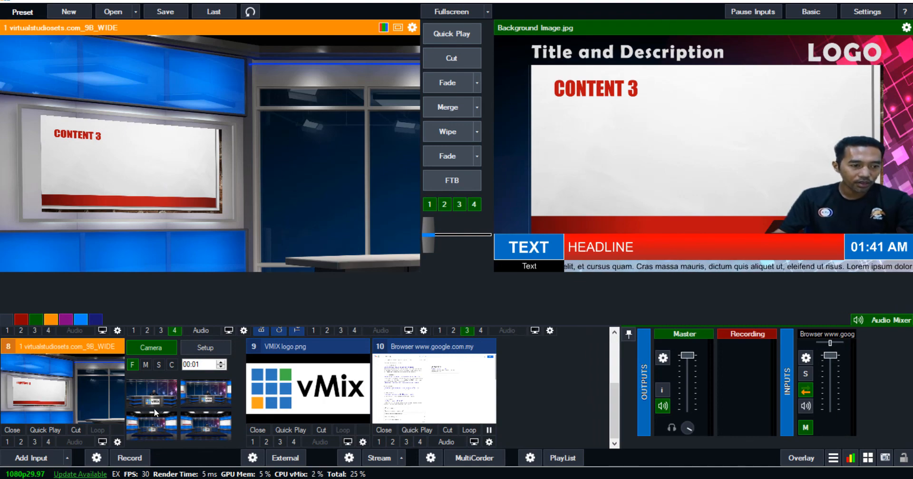
- Switch the virtual set through its four camera presets to compare the close-up and wide angles, ending on the fourth
click(200, 401)
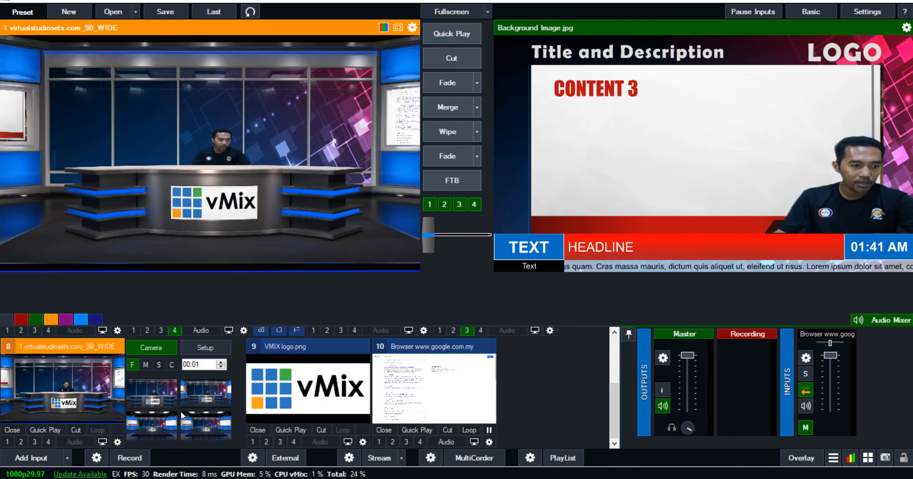
click(159, 396)
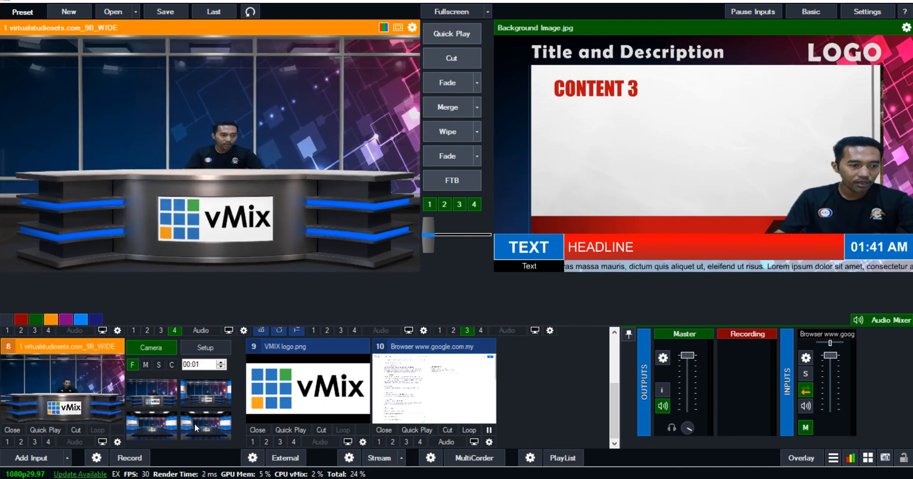
click(199, 426)
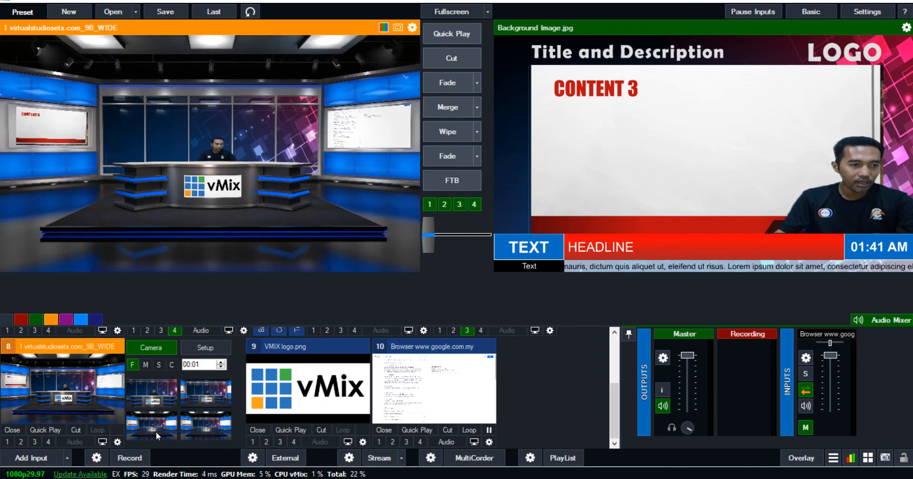
click(154, 406)
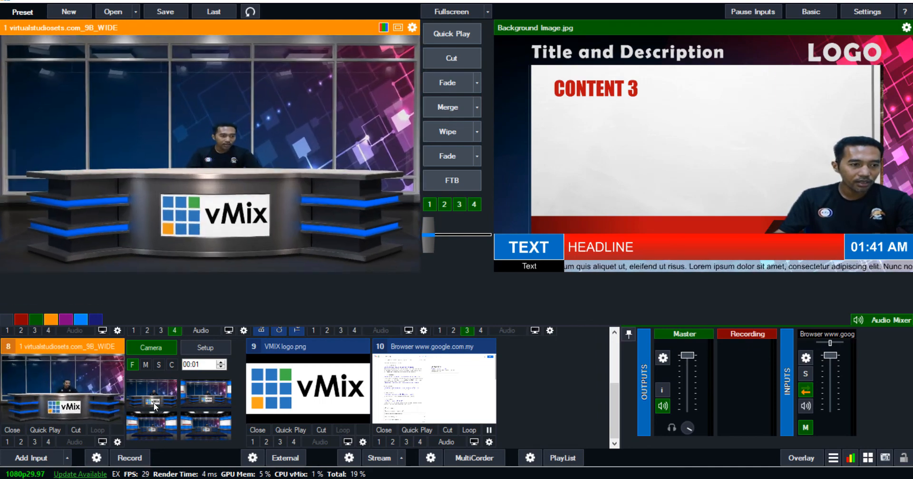
click(193, 397)
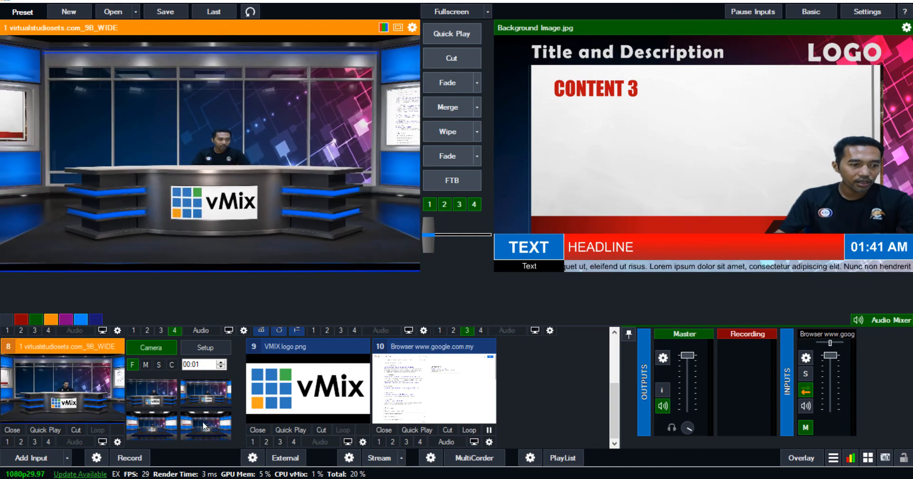
click(202, 421)
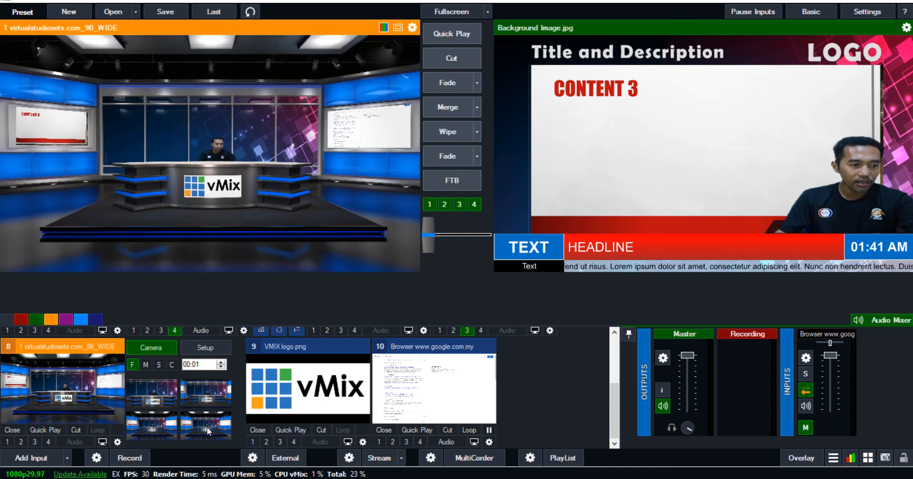
- Edit the fourth camera preset to zoom 2.098, panned onto the wall screen showing the slide, and switch the virtual set to it
double_click(207, 425)
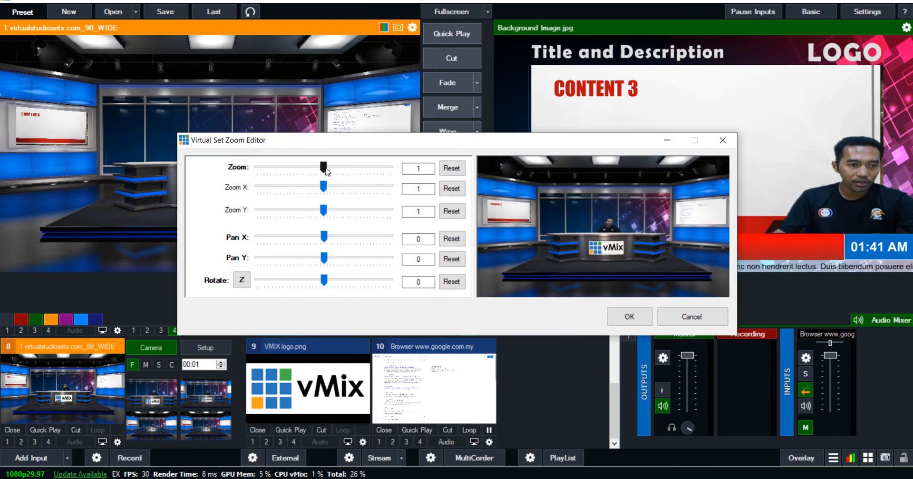
drag(326, 168, 343, 167)
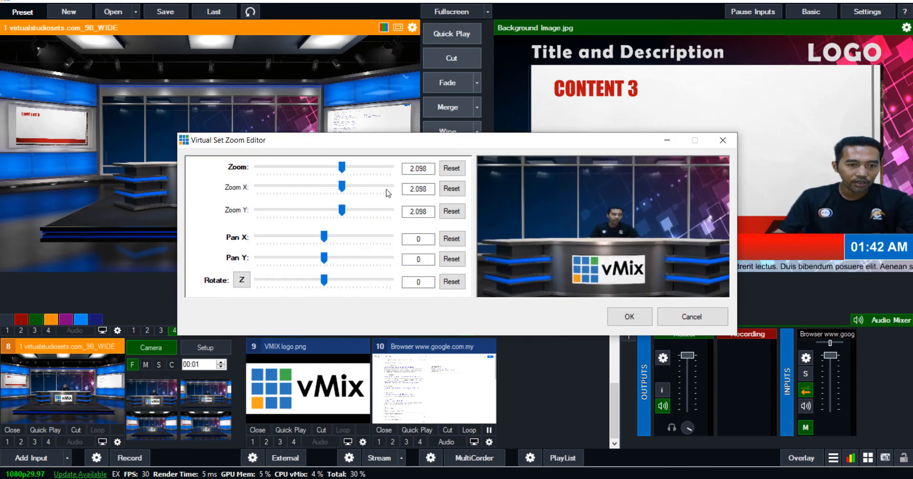
drag(556, 216, 677, 241)
click(629, 316)
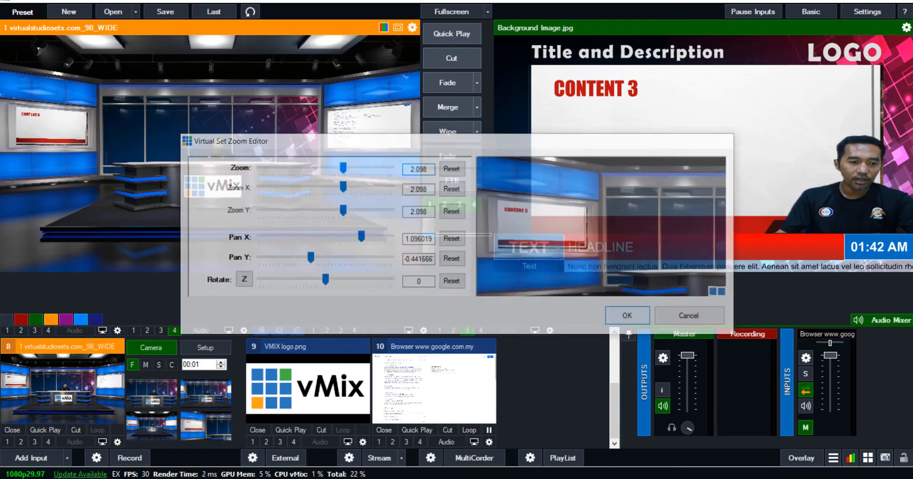
click(207, 424)
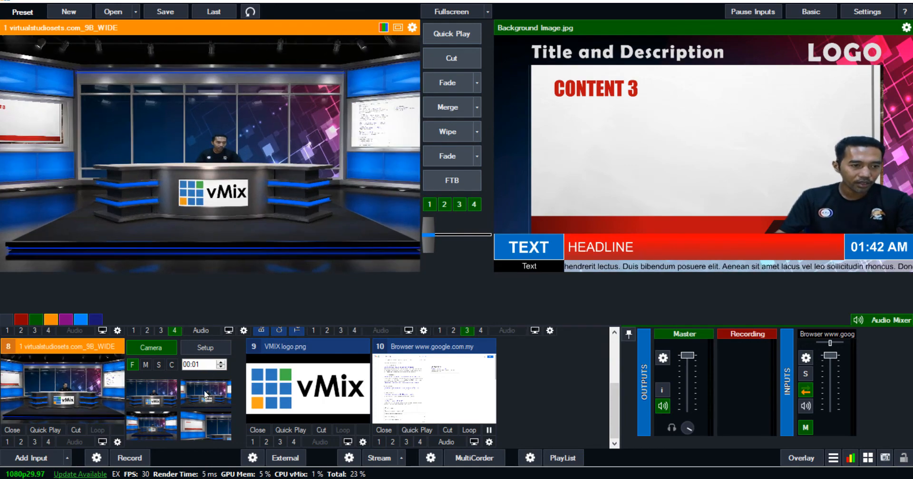
click(201, 430)
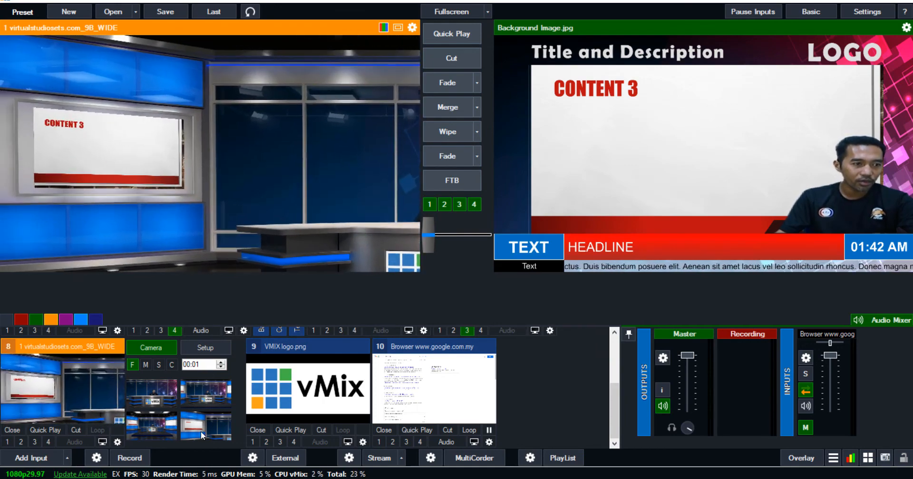
- Edit the third camera preset to zoom 3.352, panned onto the wall screen showing the browser
click(162, 427)
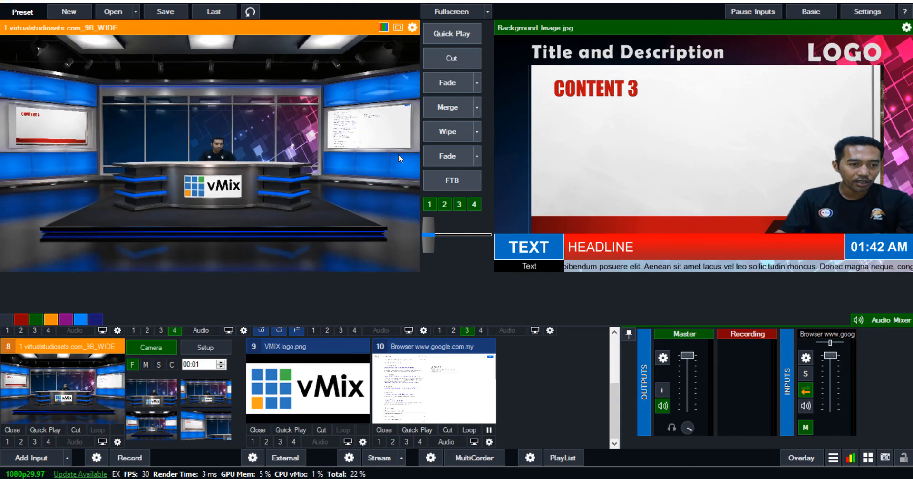
right_click(150, 424)
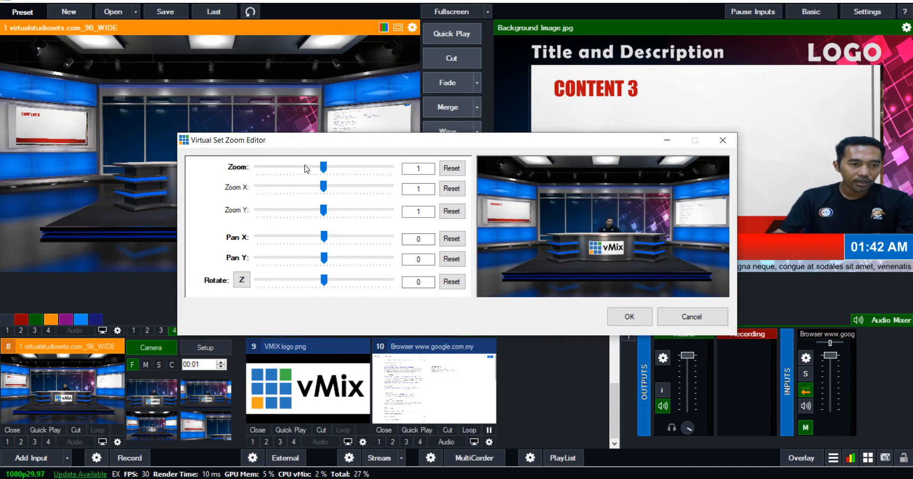
drag(324, 167, 338, 170)
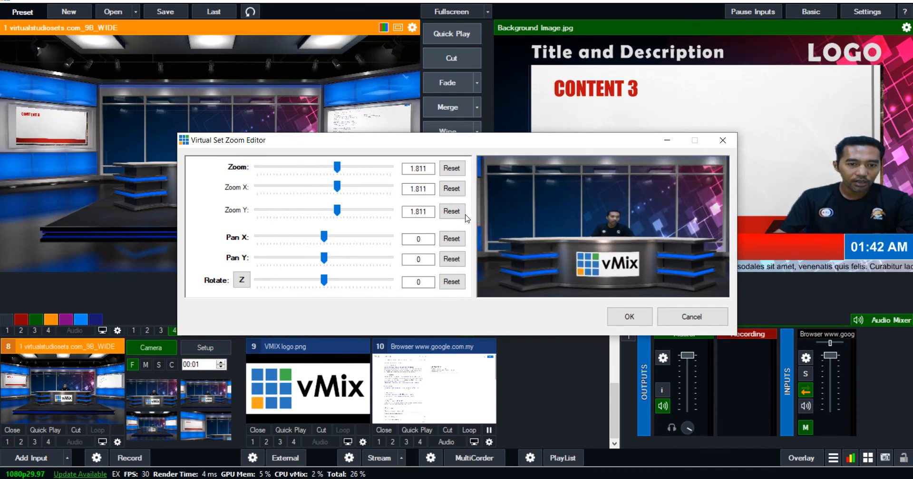
drag(647, 223, 605, 226)
drag(337, 168, 363, 168)
drag(518, 194, 566, 245)
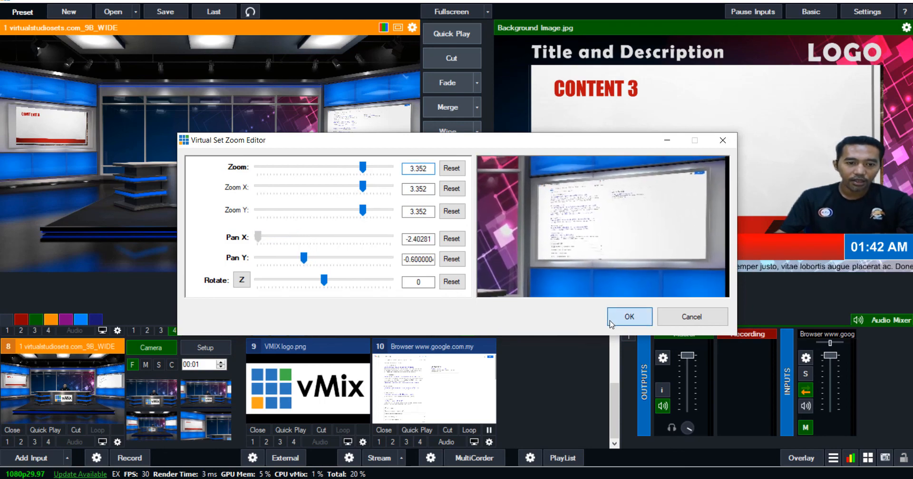
click(627, 316)
- Edit the first camera preset to zoom 2.85, framing the presenter above the desk logo, and switch the virtual set to it
click(158, 396)
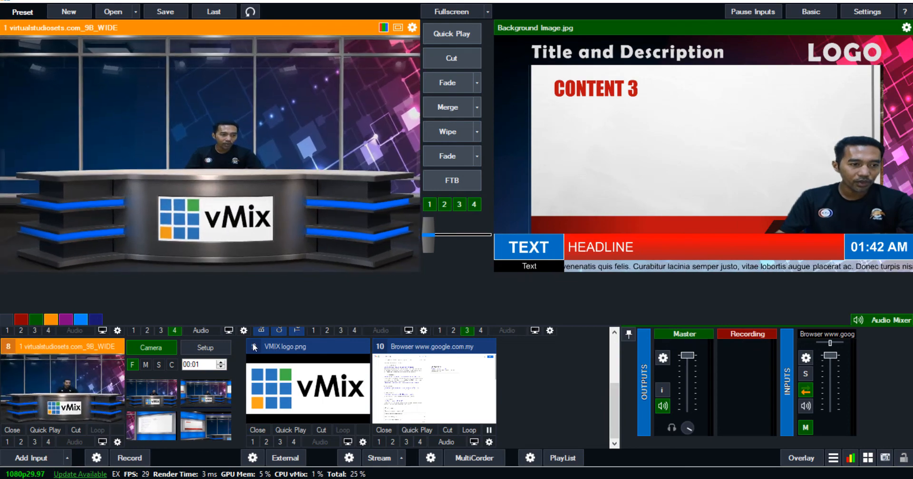
double_click(164, 395)
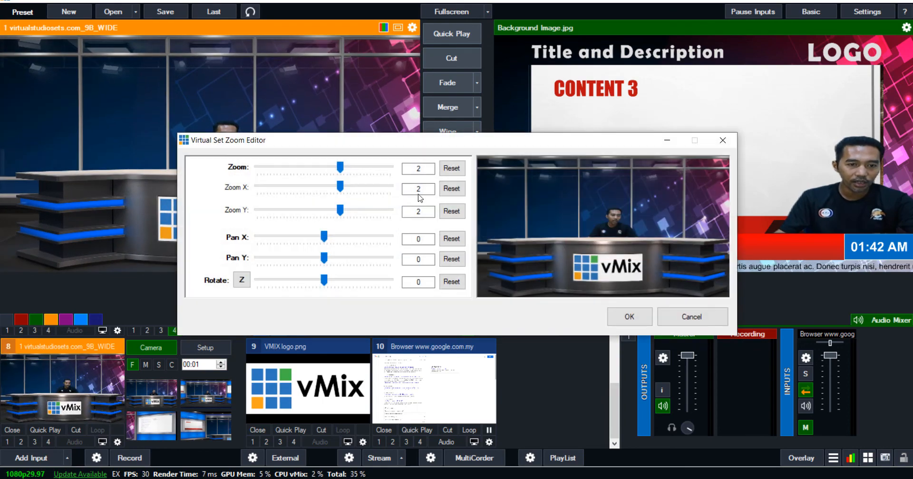
drag(344, 170, 358, 170)
drag(604, 243, 601, 223)
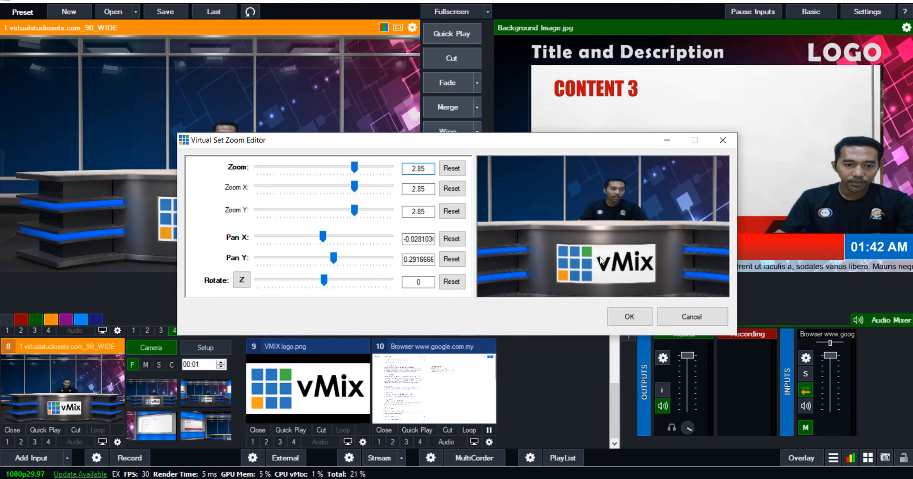
click(630, 317)
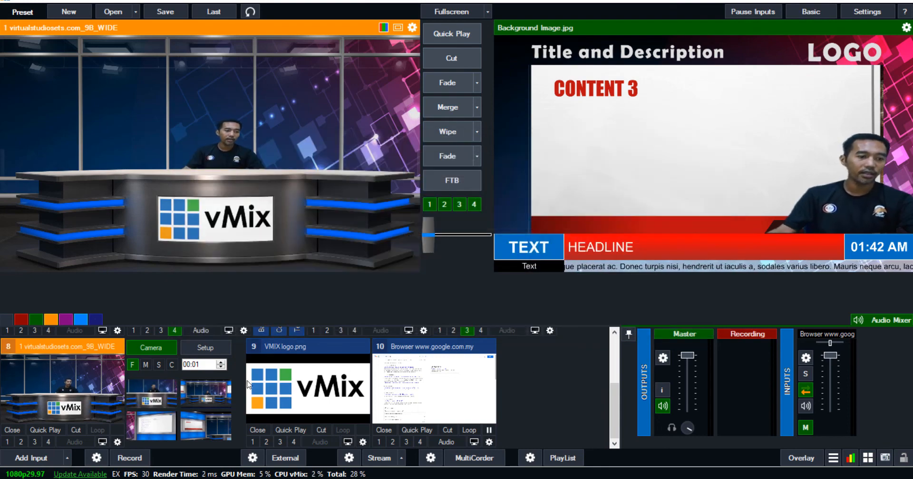
click(152, 392)
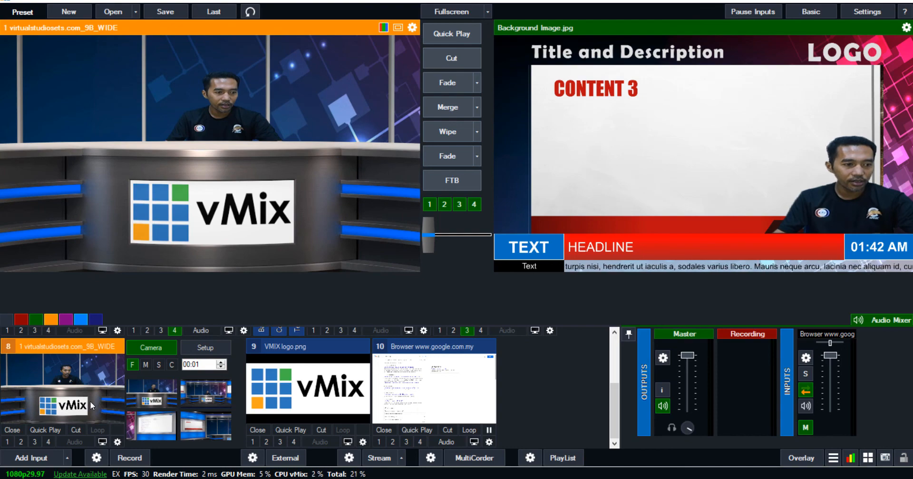
- Check the virtual set input's position settings without changes, and switch the set to the second camera preset
right_click(89, 402)
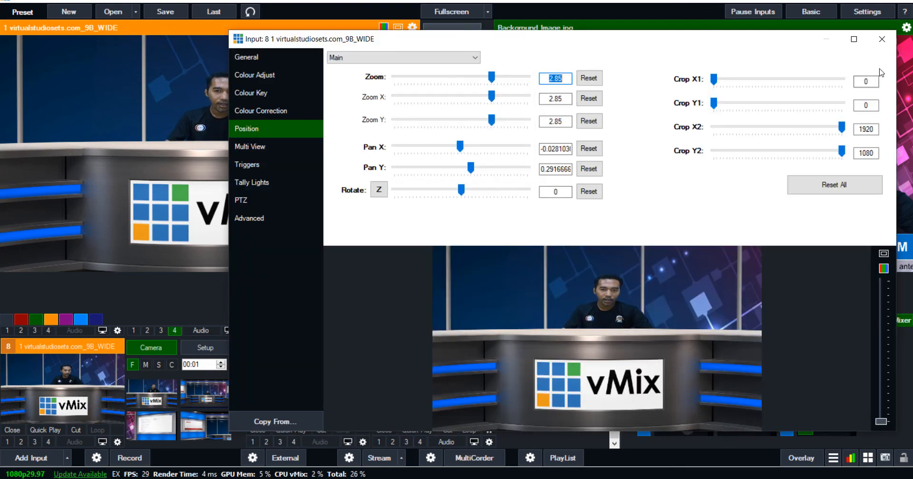
click(883, 39)
click(221, 399)
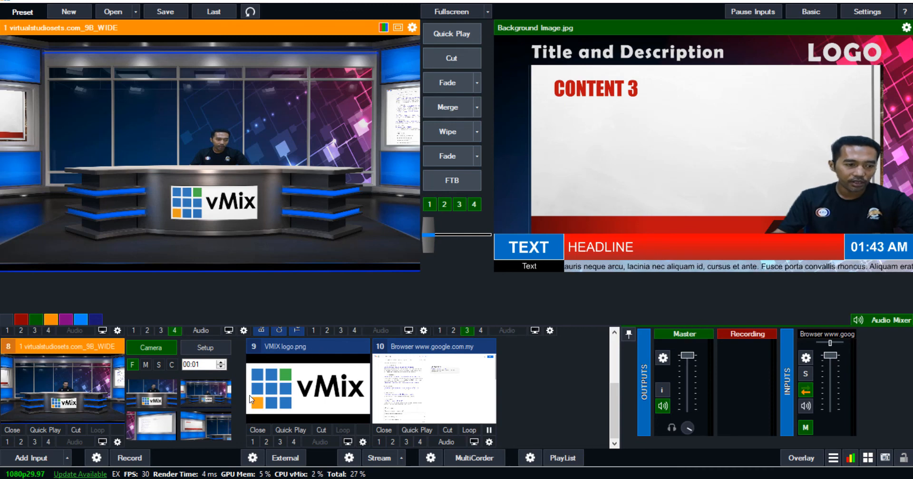
- Turn off overlays 4, 3 and 2 on the live output
click(475, 205)
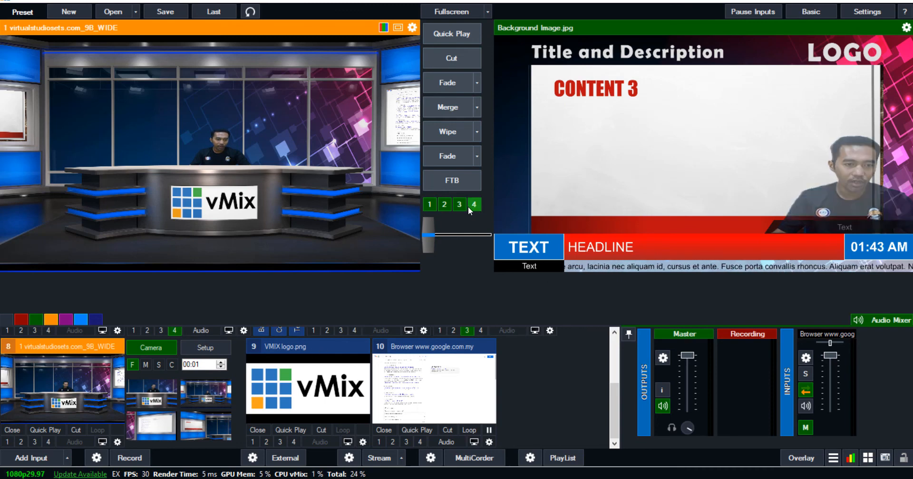
click(463, 205)
click(446, 205)
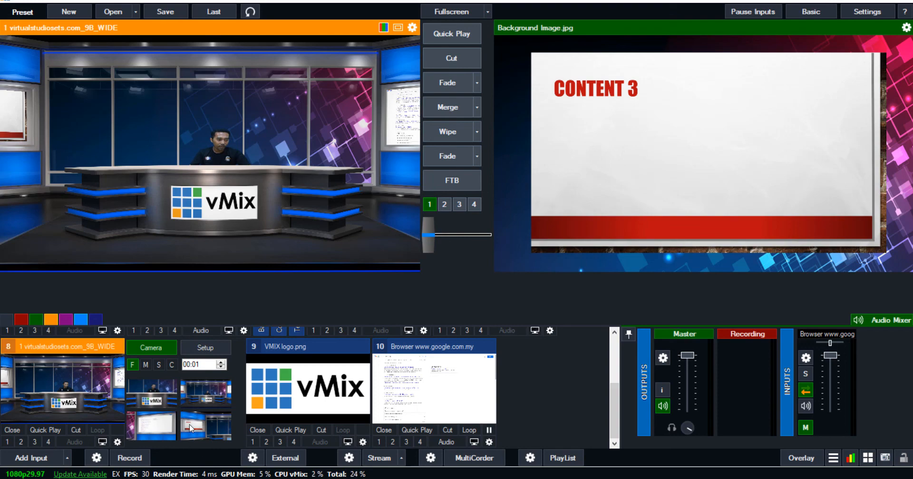
- Put the virtual studio set on the live output as overlay 2 and the headline ticker title as overlay 4
click(24, 442)
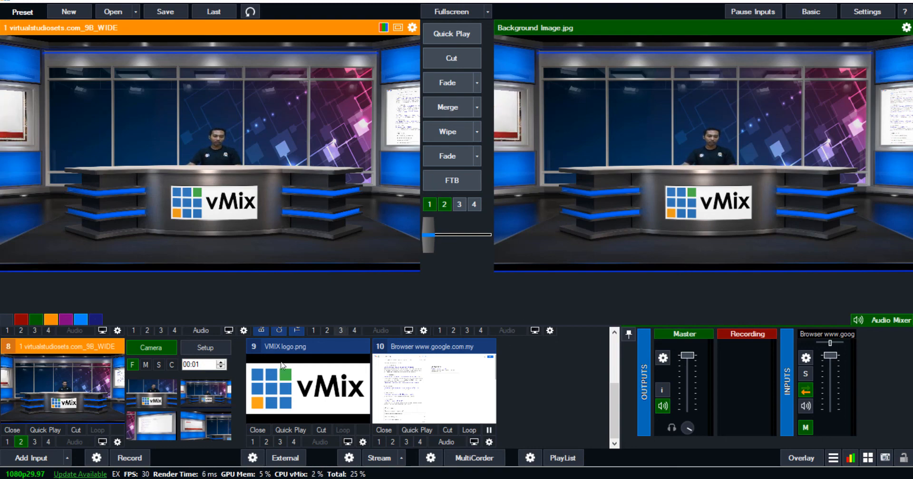
scroll(531, 411, up, 2)
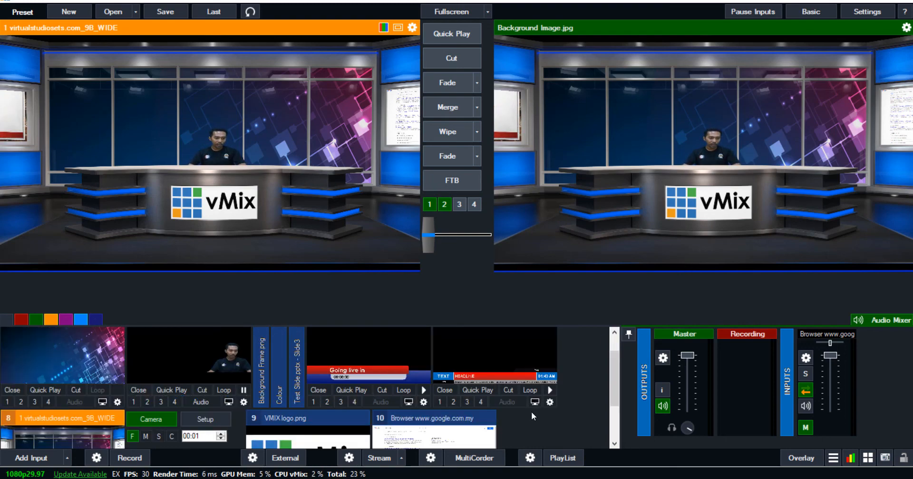
click(481, 401)
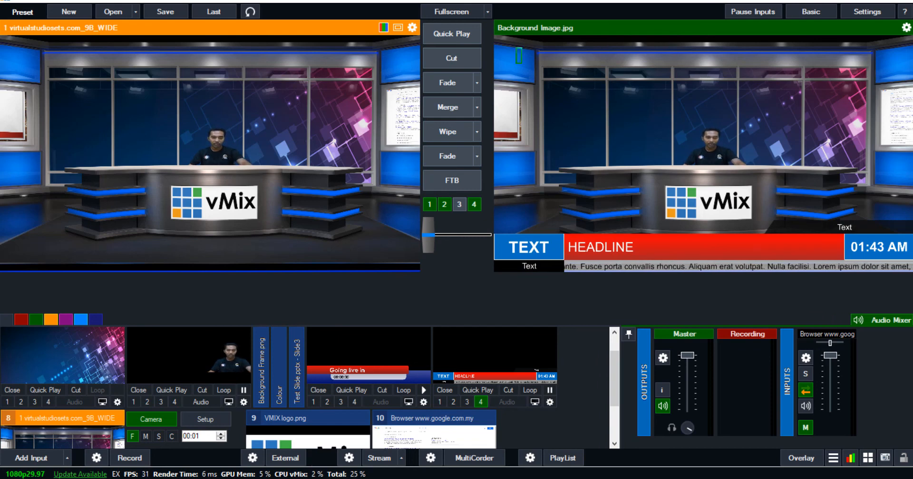
drag(522, 63, 555, 96)
key(Escape)
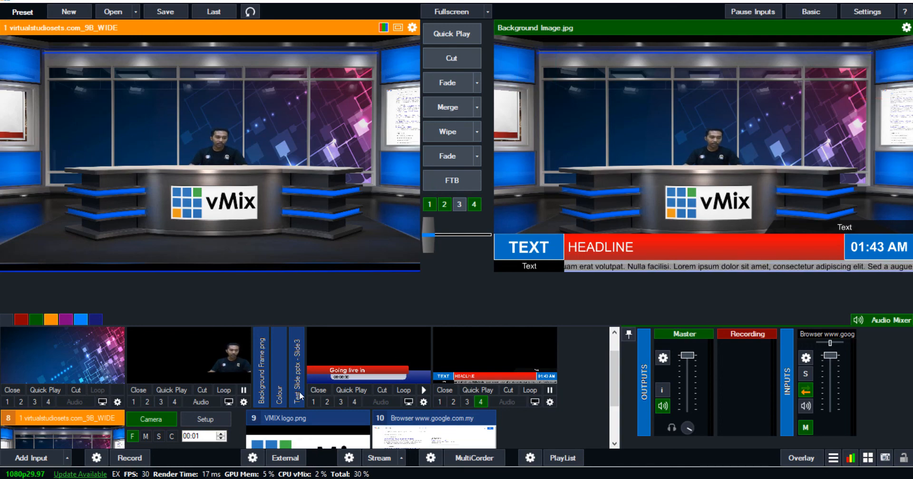
- Switch the live virtual set through its first, fourth, third and second camera presets, ending on the first preset's presenter close-up
scroll(218, 403, down, 1)
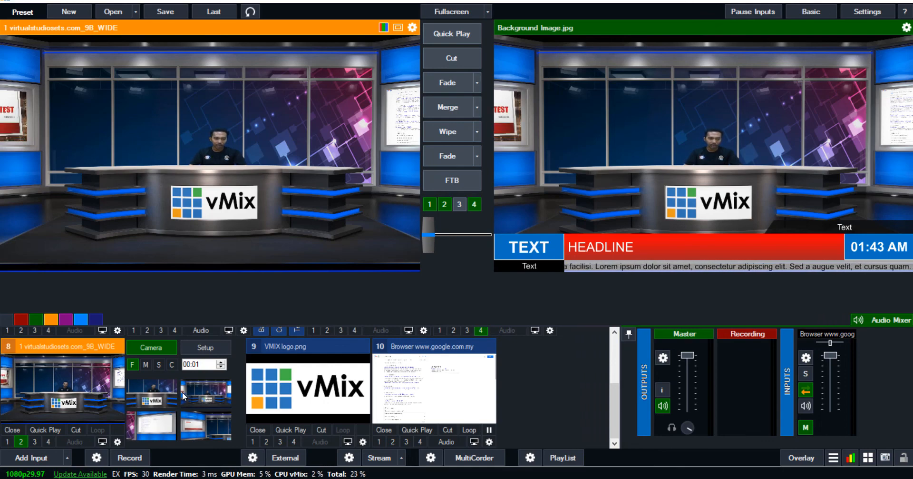
click(158, 396)
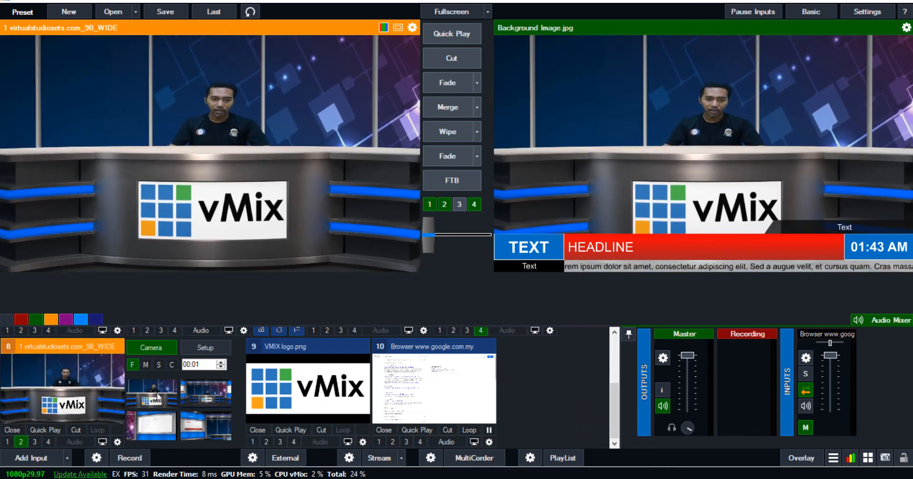
click(207, 395)
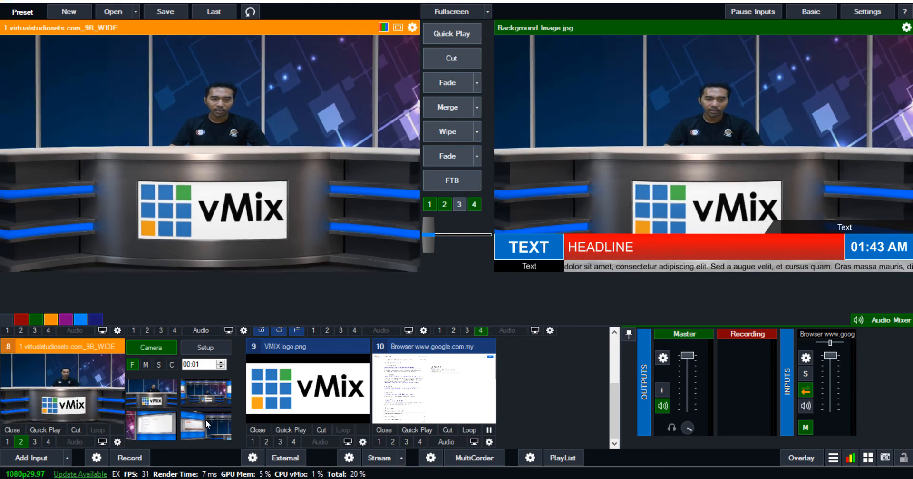
click(208, 433)
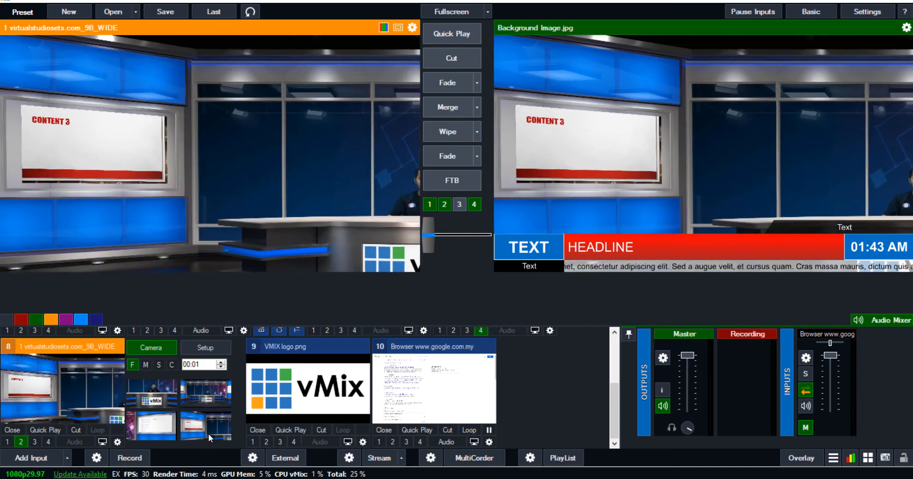
click(167, 433)
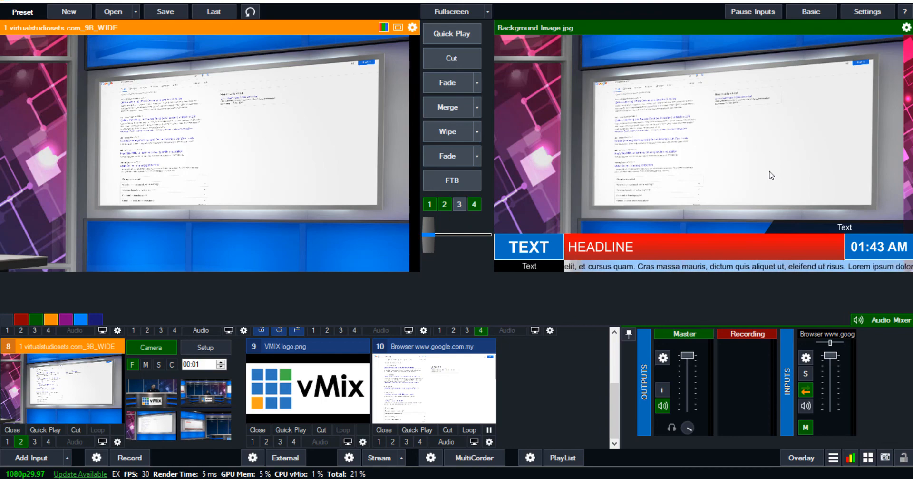
click(199, 392)
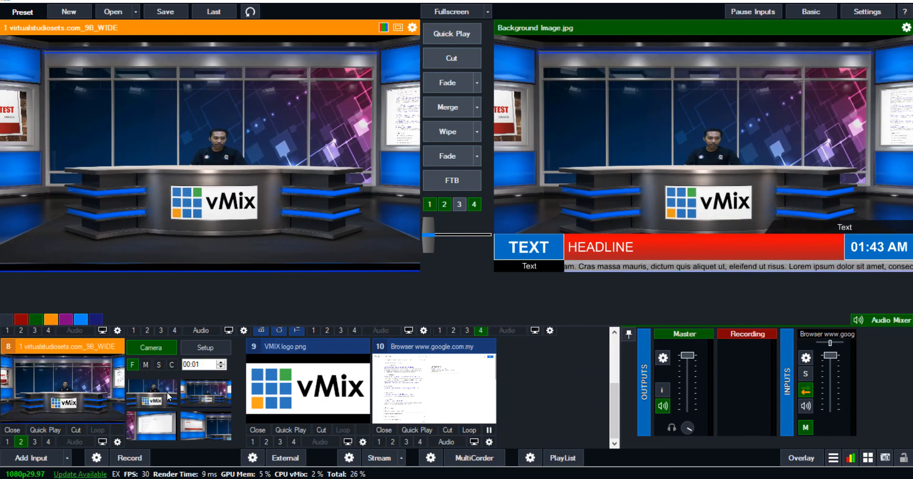
click(167, 392)
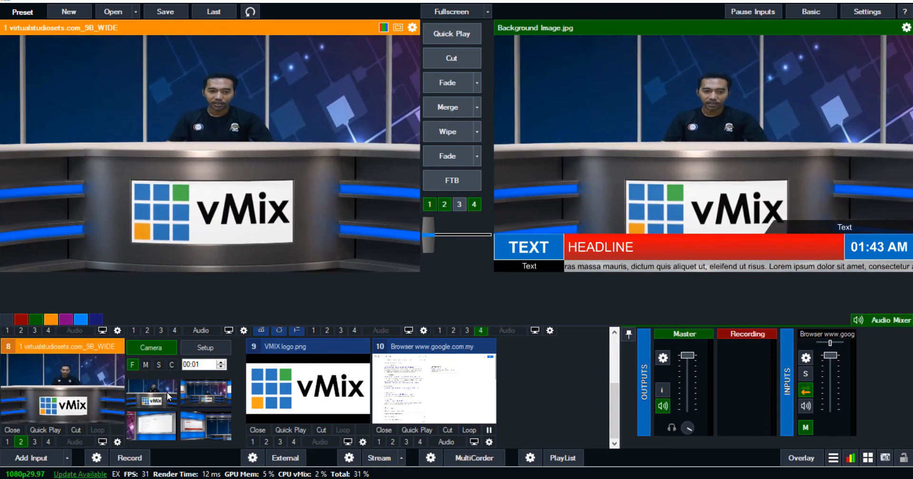